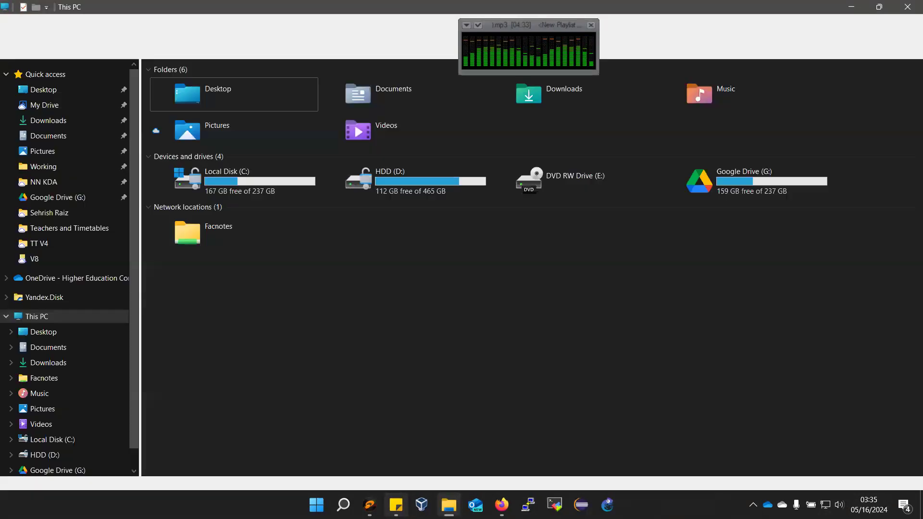
# - Open "Computer Networks - Lab Manual - HU - Final" from the recent files, minimise File Explorer and launch GNS3
pyautogui.click(44, 77)
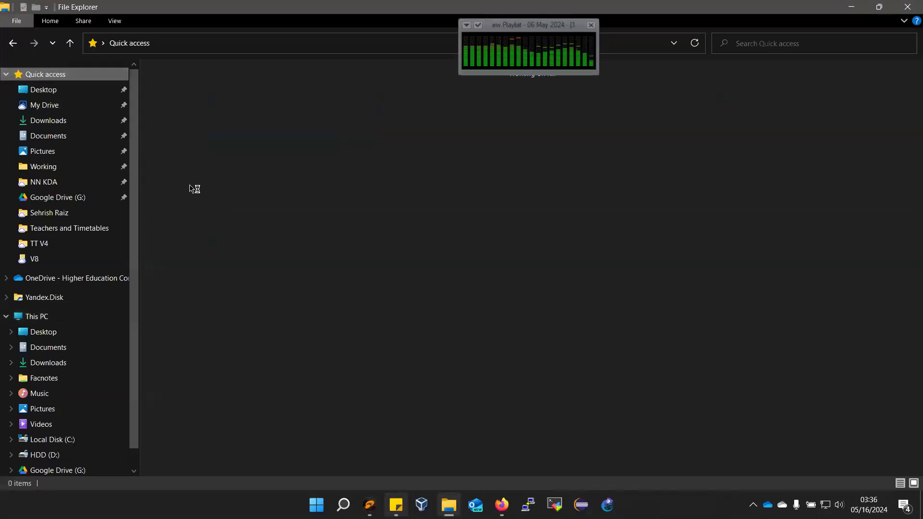
pyautogui.doubleClick(210, 235)
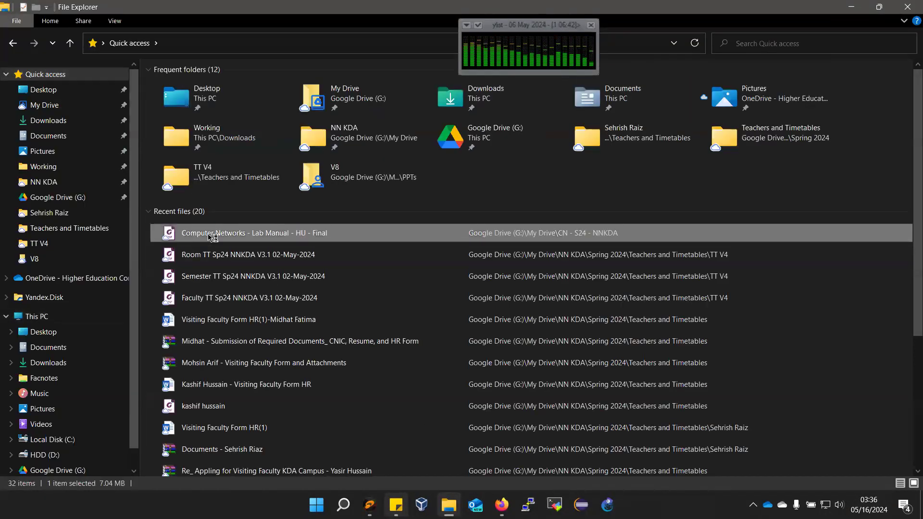
pyautogui.click(852, 7)
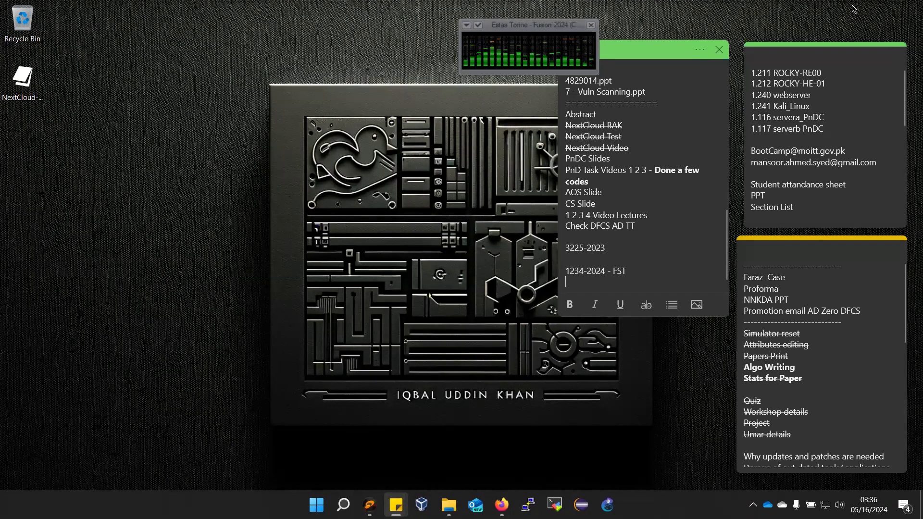
pyautogui.click(607, 504)
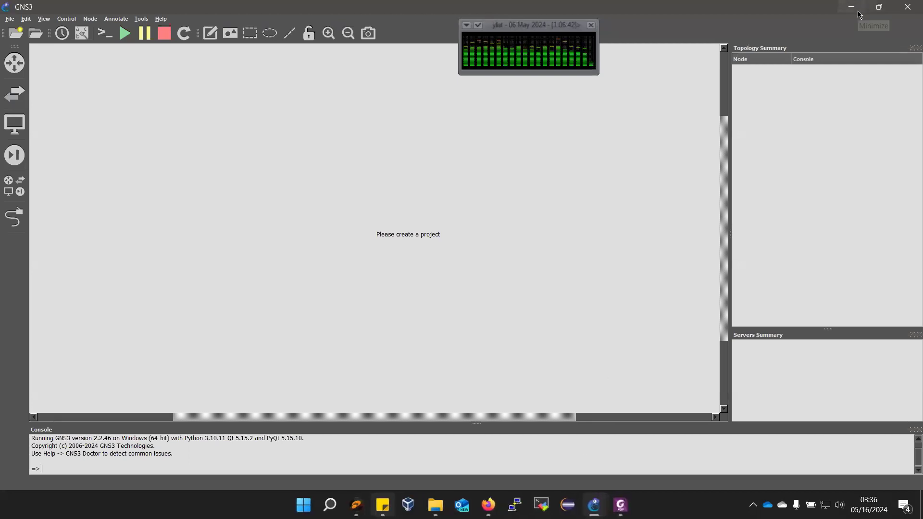
# - Switch to the lab manual in Foxit PhantomPDF, go to Objective – Lab 02 and mark the title's topics Sub-Netting, VLSM and IPv4
pyautogui.click(620, 505)
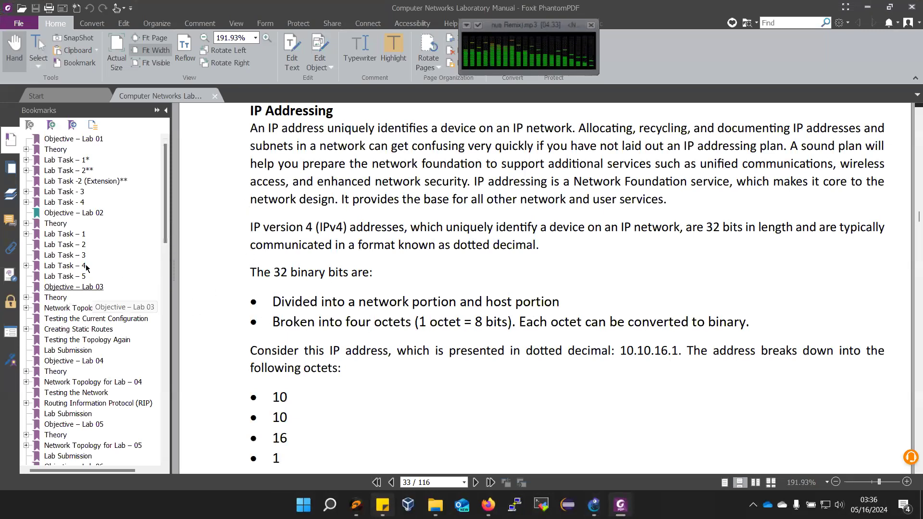
pyautogui.click(61, 215)
pyautogui.scroll(3, 450, 227)
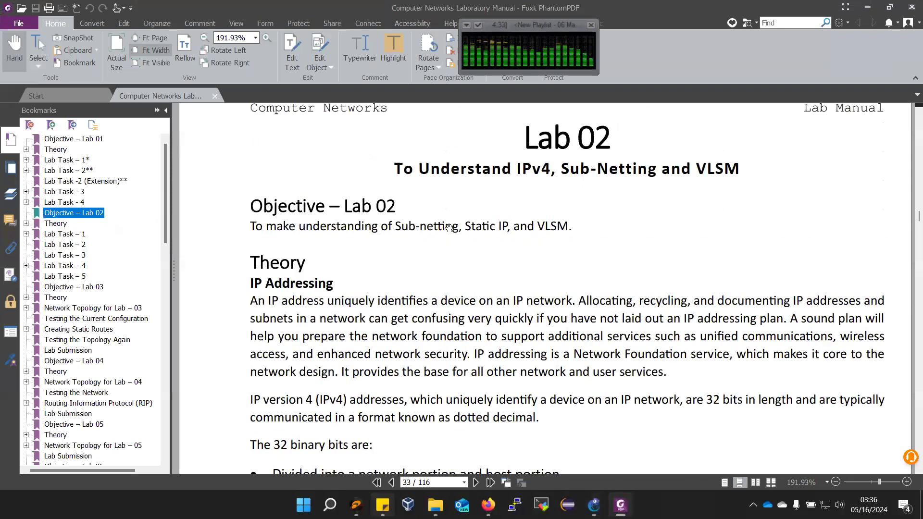
pyautogui.moveTo(516, 170); pyautogui.dragTo(621, 170)
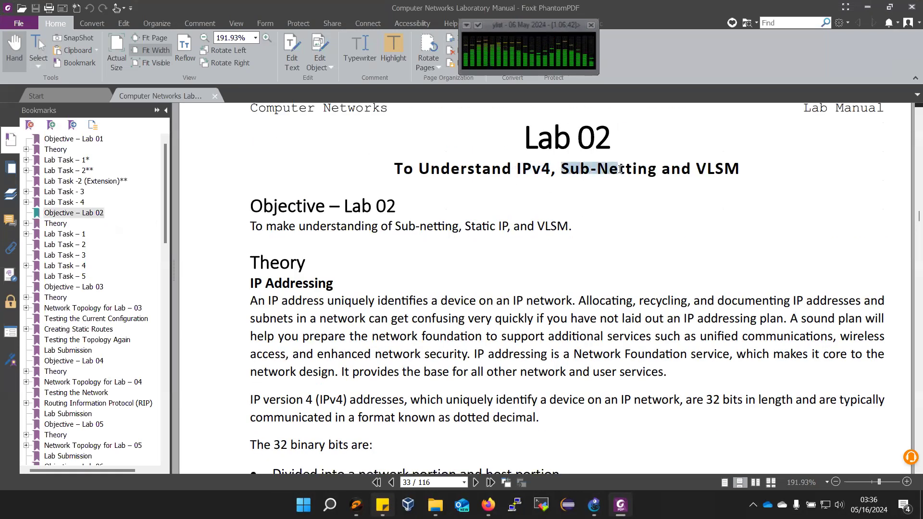
pyautogui.moveTo(697, 169); pyautogui.dragTo(749, 172)
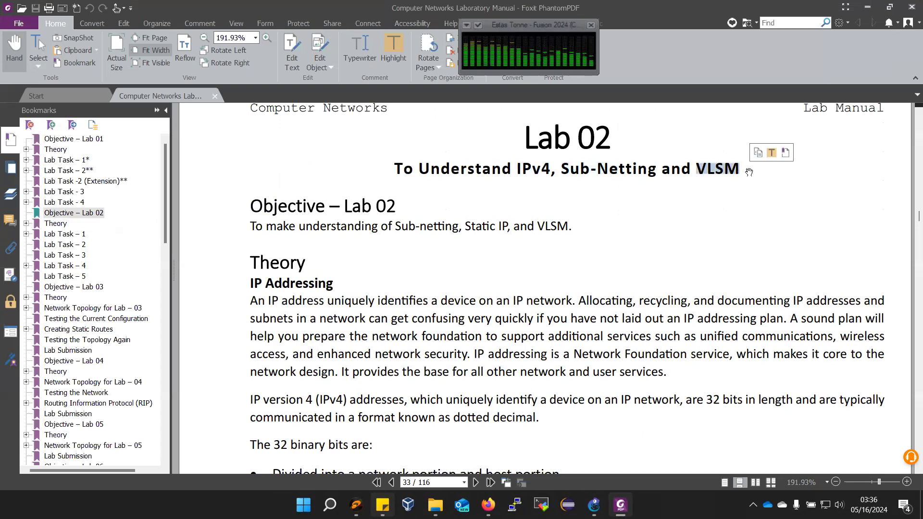
pyautogui.click(569, 169)
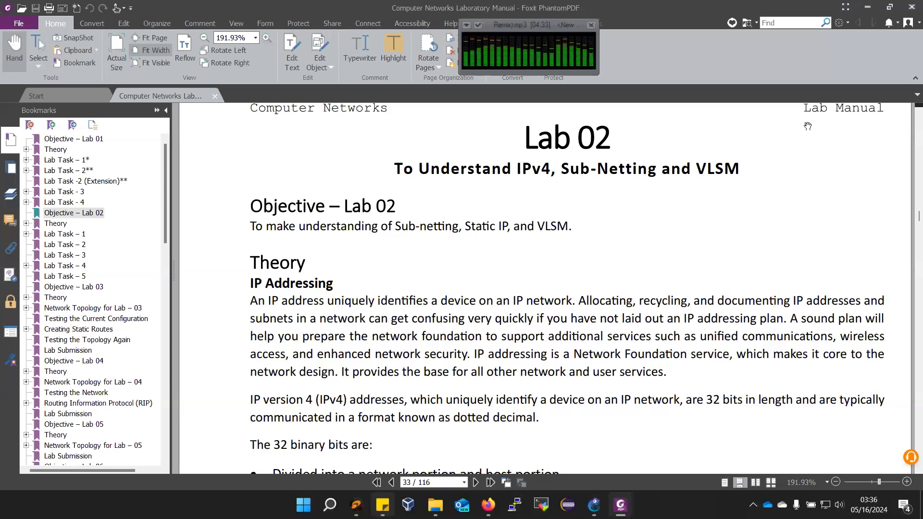
pyautogui.moveTo(516, 166); pyautogui.dragTo(550, 168)
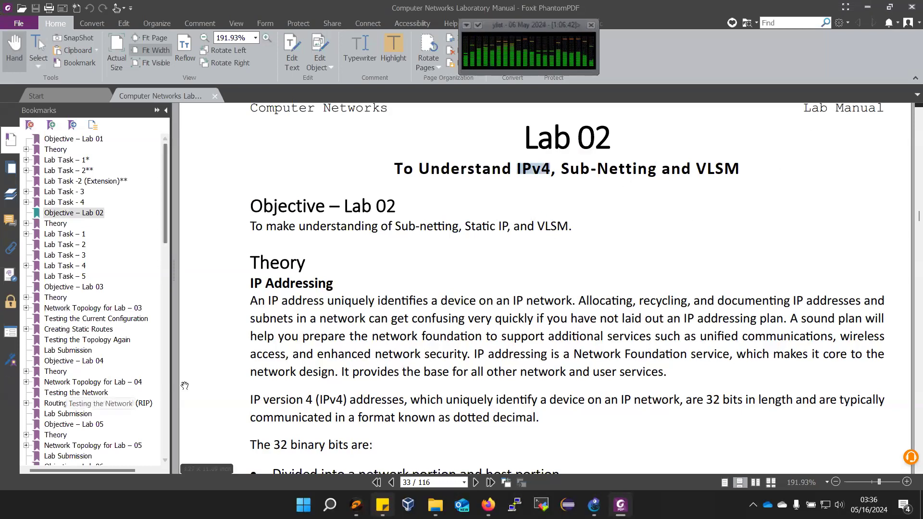
# - Go to Lab Task – 1 of Lab 02 and look through Table 2-1, the solved example and the subnetting problems
pyautogui.click(65, 235)
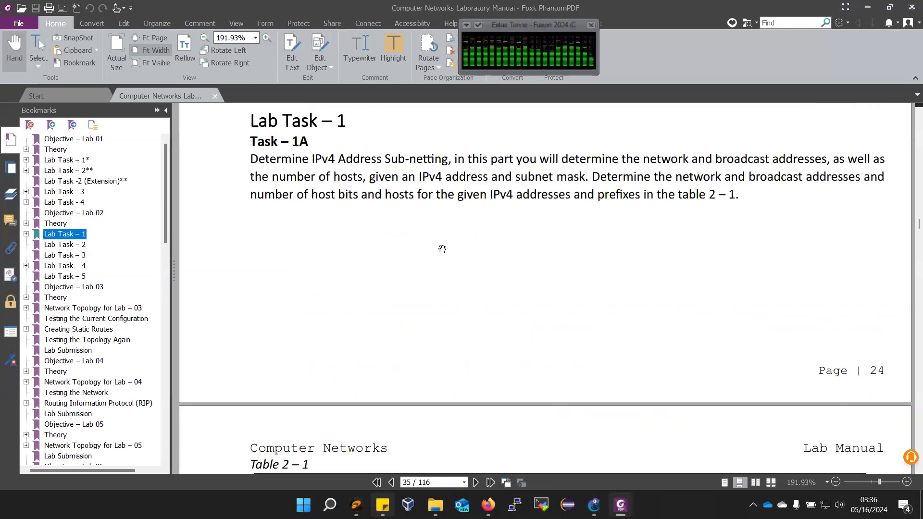
pyautogui.scroll(-5, 370, 209)
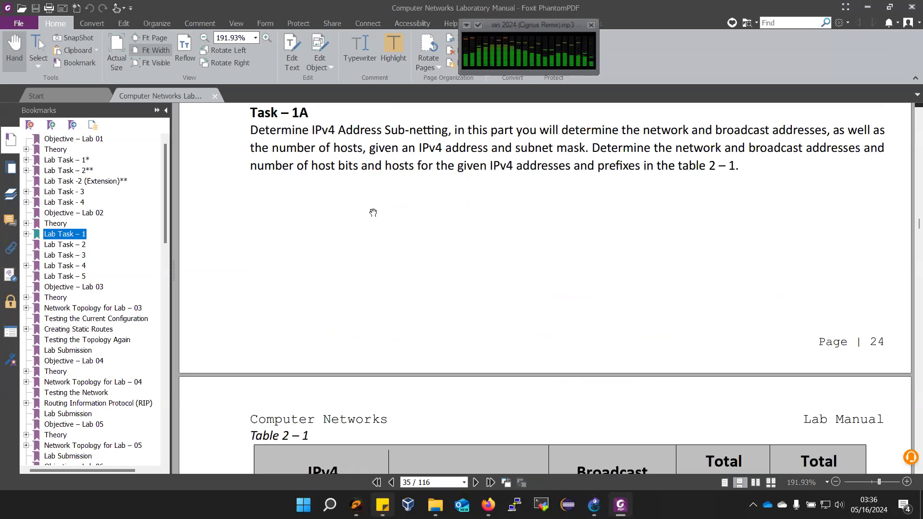
pyautogui.scroll(-5, 387, 277)
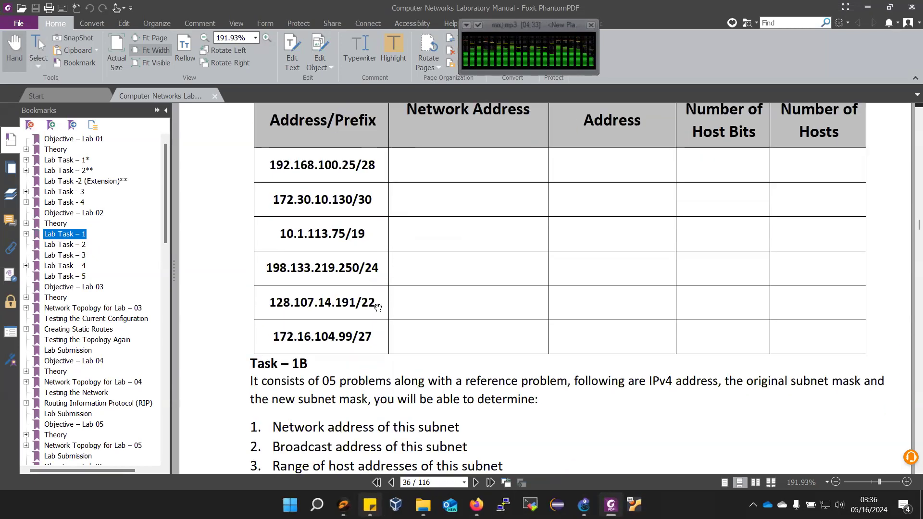
pyautogui.scroll(-15, 376, 312)
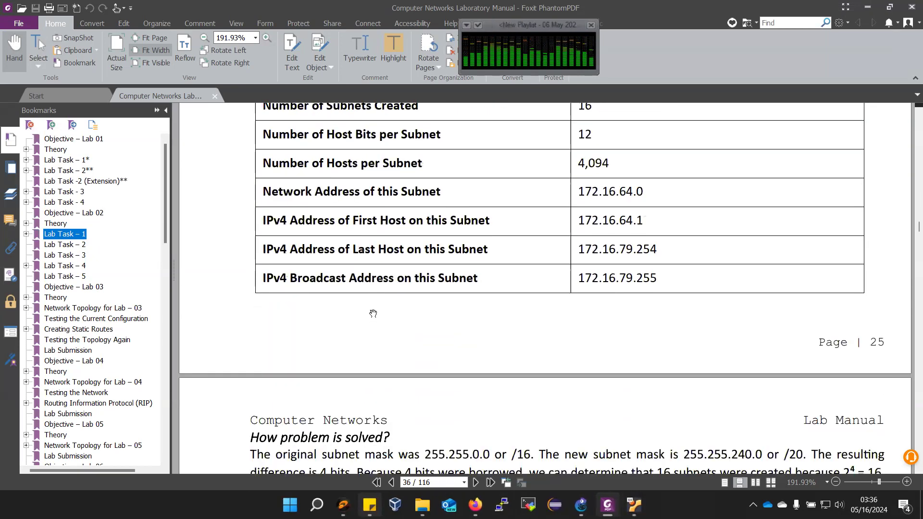
pyautogui.scroll(-18, 373, 322)
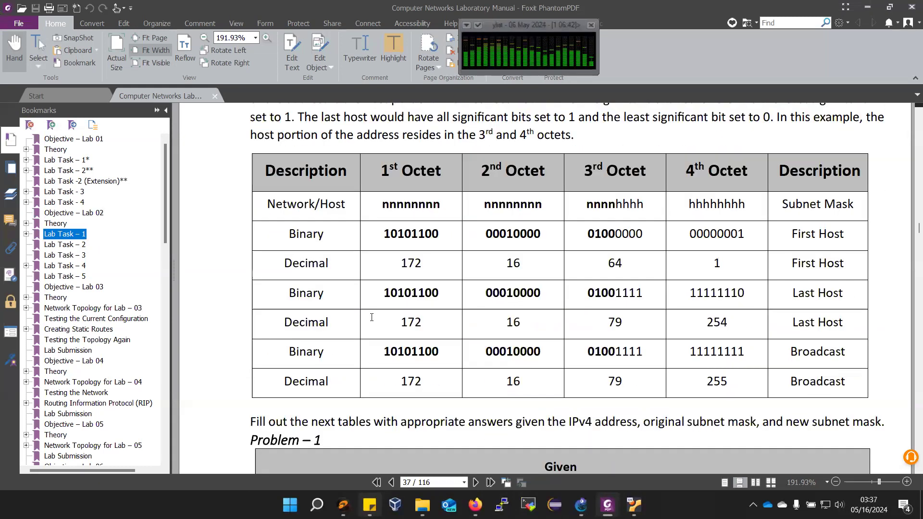
pyautogui.scroll(-20, 372, 317)
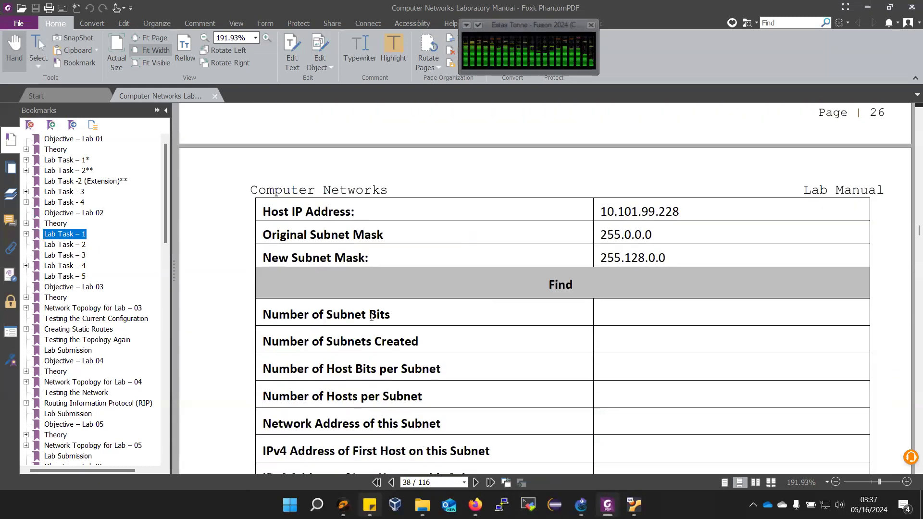
pyautogui.scroll(6, 372, 317)
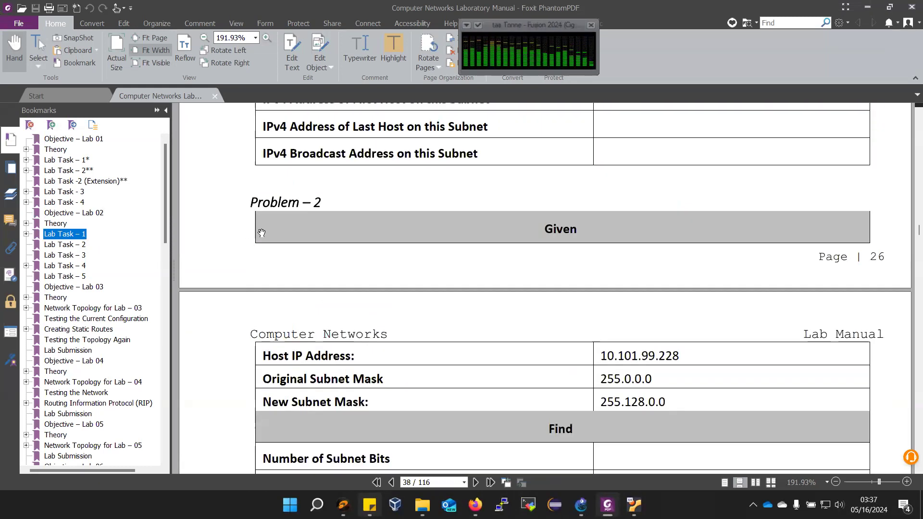
pyautogui.scroll(-15, 346, 274)
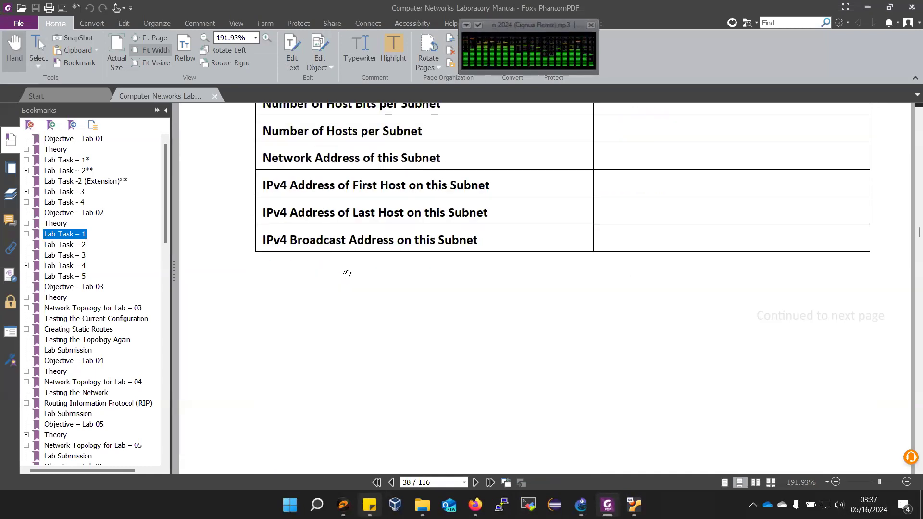
pyautogui.scroll(-15, 347, 274)
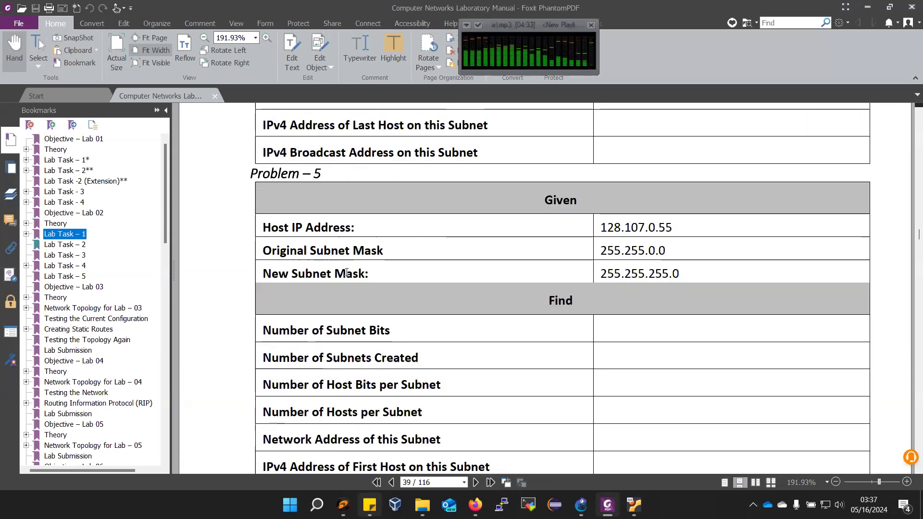
# - Examine Lab Task – 2's static IP instructions, the two-router topology in Figure 2-2 and the answer boxes for the configuration steps
pyautogui.scroll(-5, 347, 277)
pyautogui.scroll(3, 221, 207)
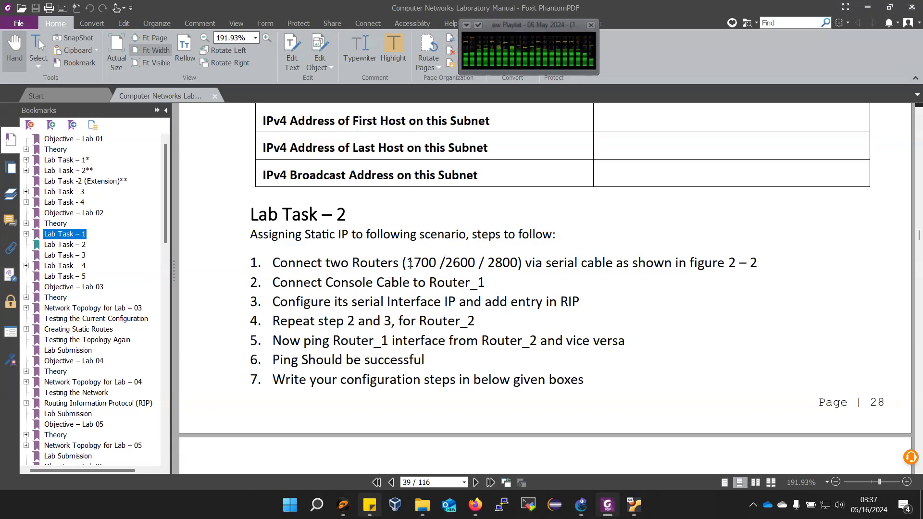
pyautogui.scroll(-4, 424, 282)
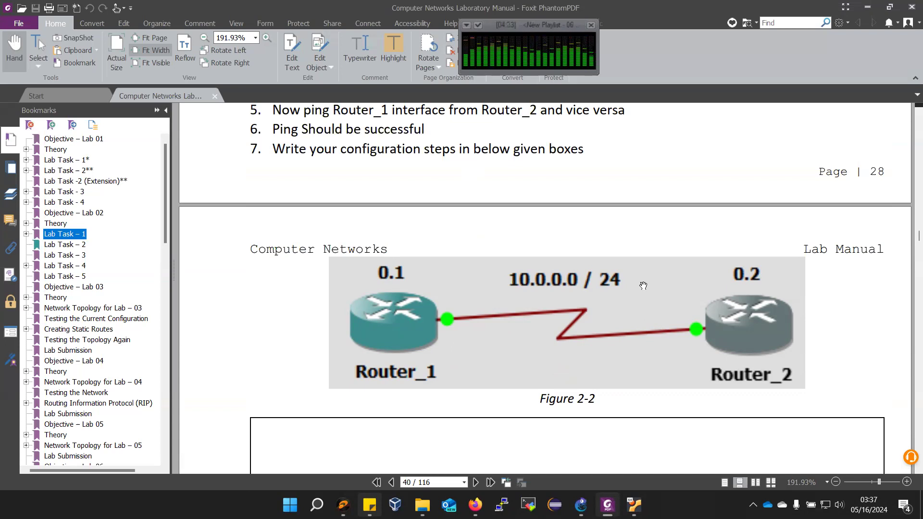
pyautogui.scroll(-5, 526, 306)
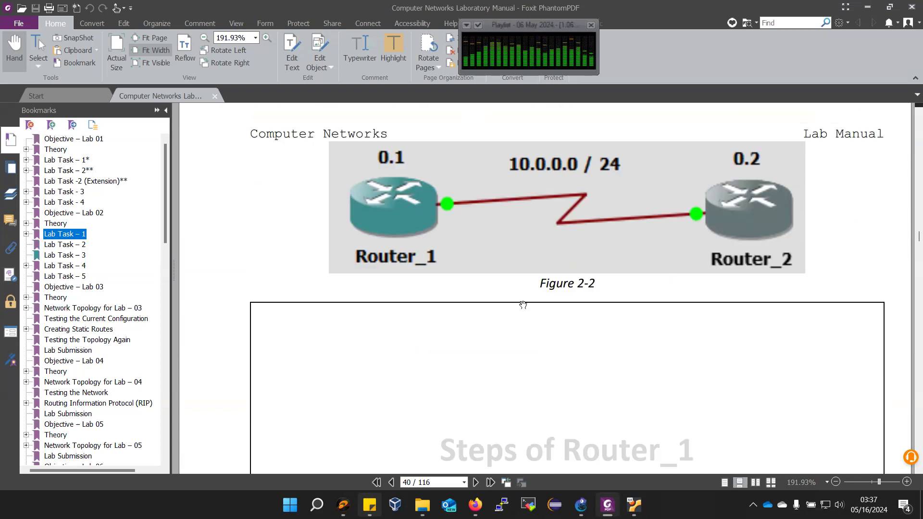
pyautogui.scroll(3, 500, 231)
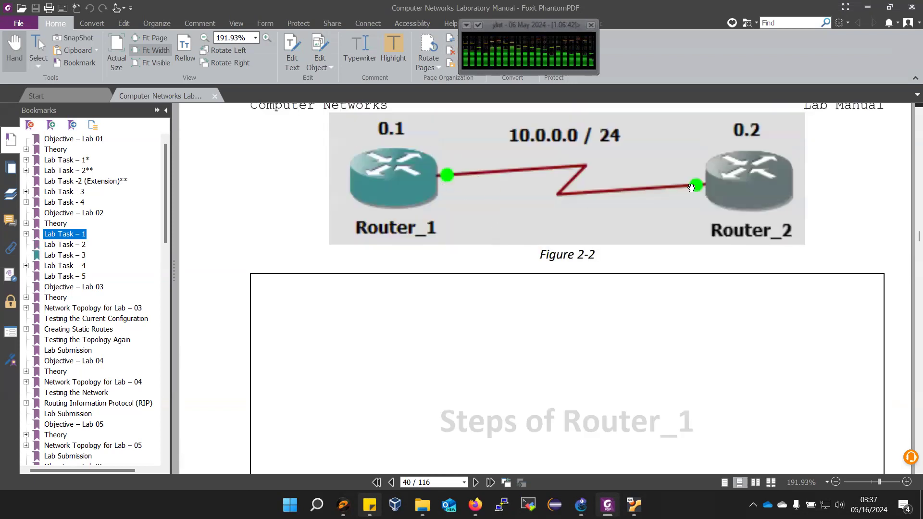
pyautogui.scroll(-1, 497, 343)
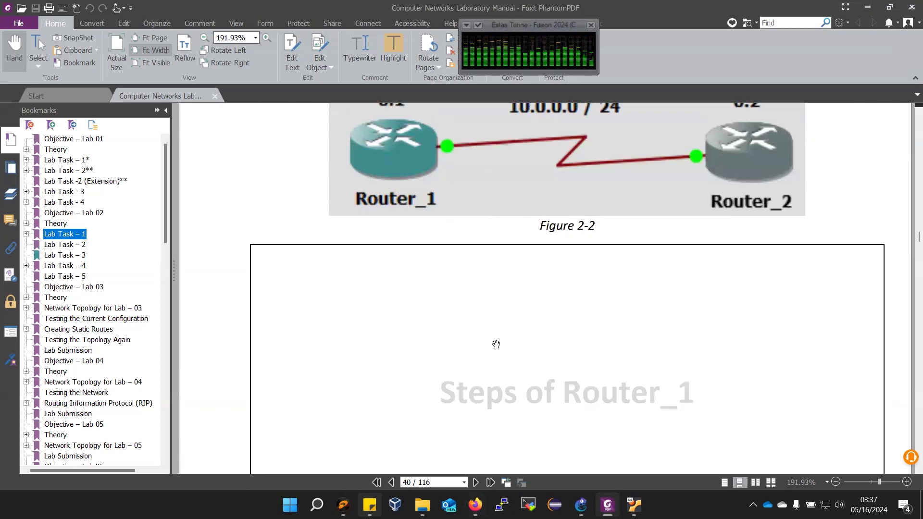
pyautogui.scroll(-3, 464, 346)
pyautogui.scroll(-3, 470, 380)
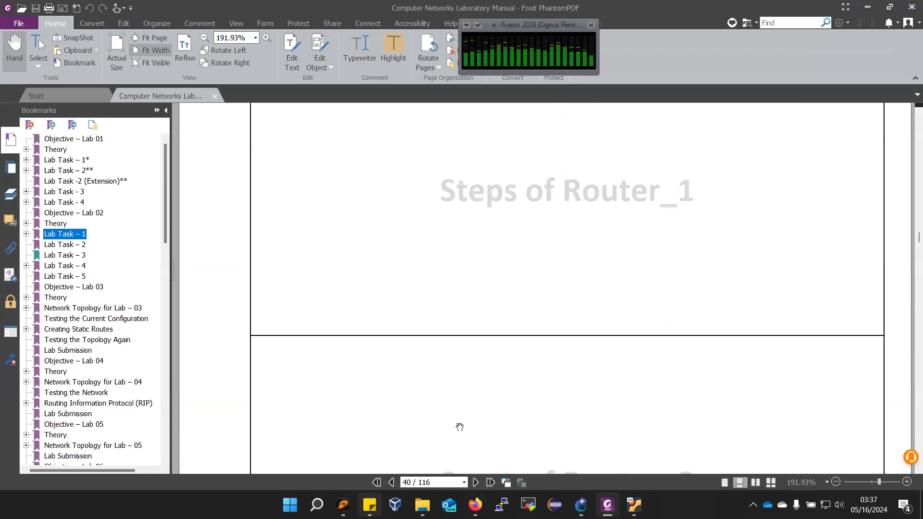
pyautogui.scroll(6, 459, 379)
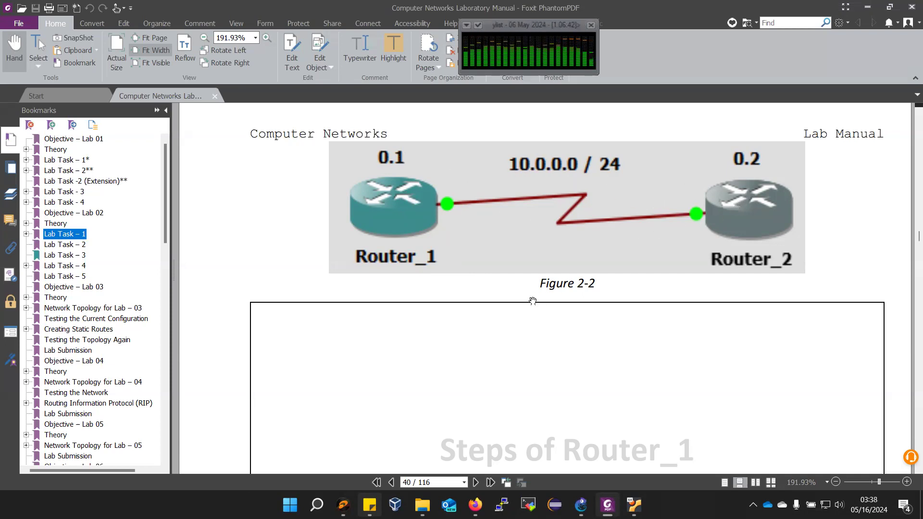
pyautogui.scroll(-1, 551, 288)
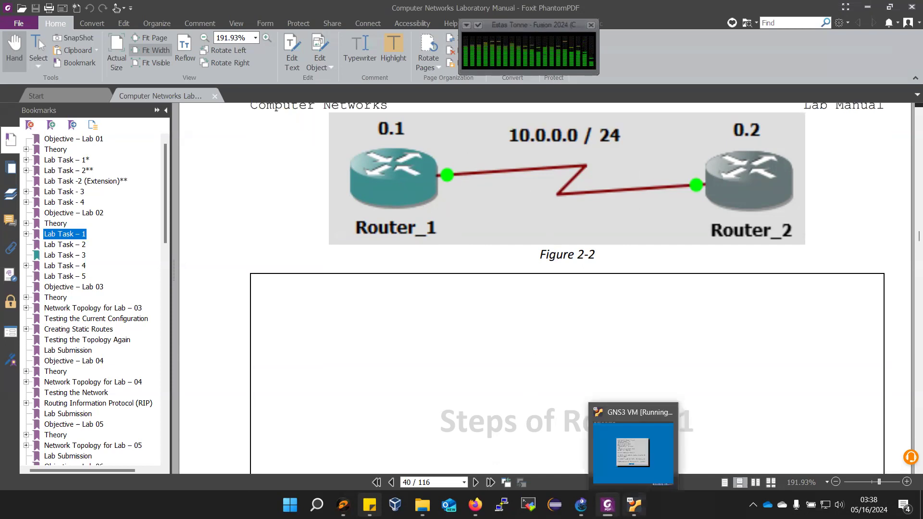
# - Switch to the GNS3 VM in VirtualBox, dismiss its information screen and shut down the VM
pyautogui.click(635, 505)
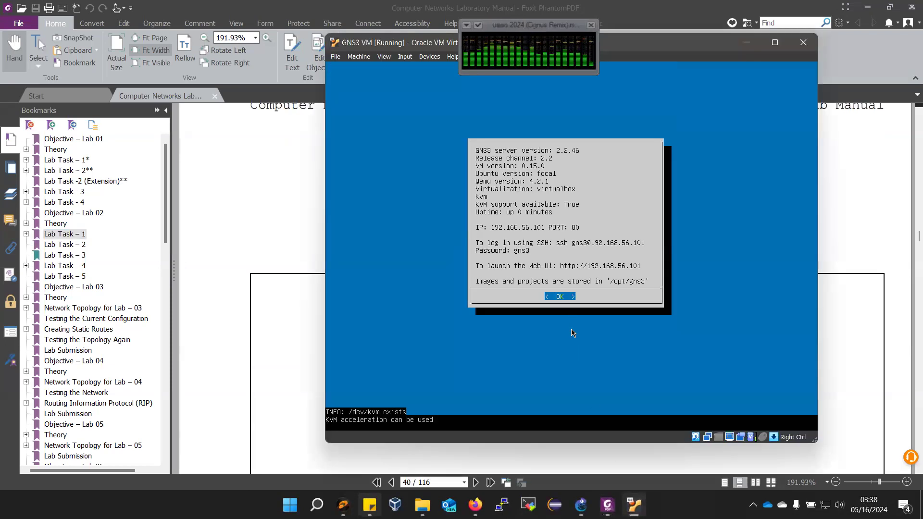
pyautogui.press('Return')
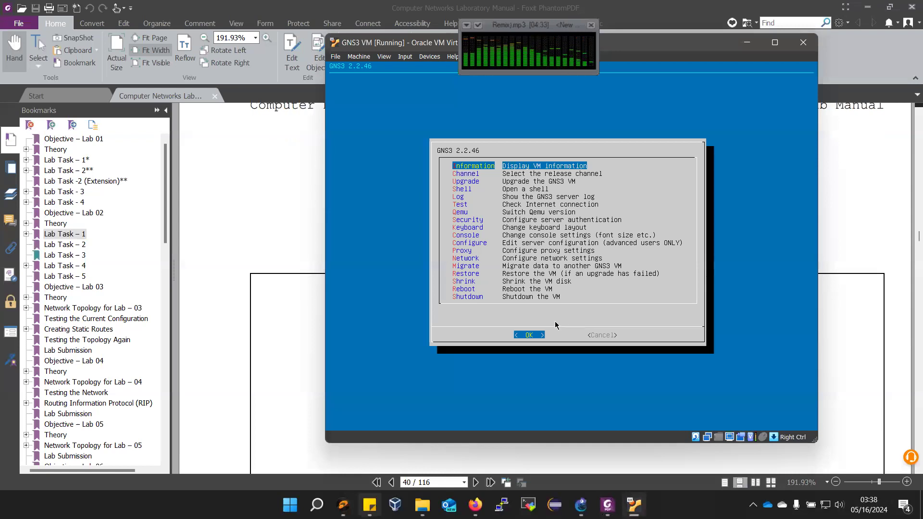
pyautogui.press('Down')
pyautogui.press('Down')
pyautogui.press('Down')
pyautogui.press('Down')
pyautogui.press('Down')
pyautogui.press('Down')
pyautogui.press('Down')
pyautogui.press('Down')
pyautogui.press('Down')
pyautogui.press('Down')
pyautogui.press('Down')
pyautogui.press('Down')
pyautogui.press('Down')
pyautogui.press('Down')
pyautogui.press('Down')
pyautogui.press('Down')
pyautogui.press('Down')
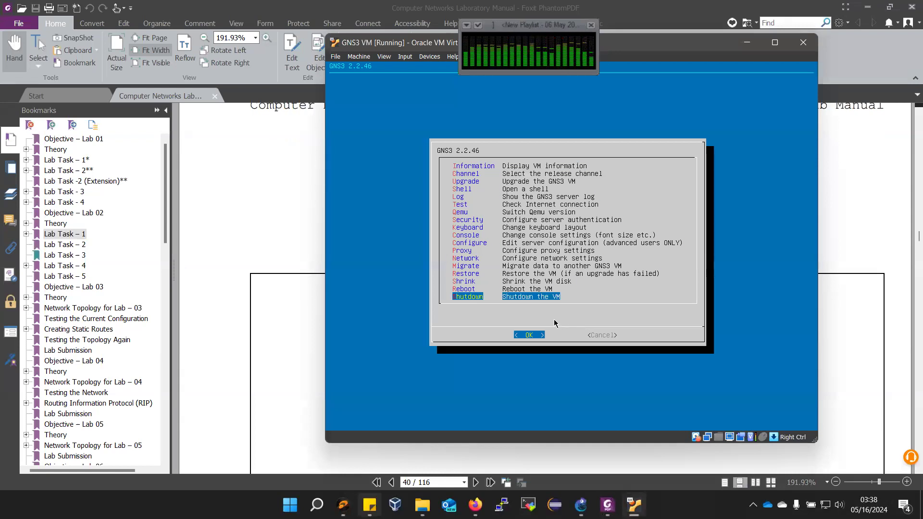
pyautogui.press('Return')
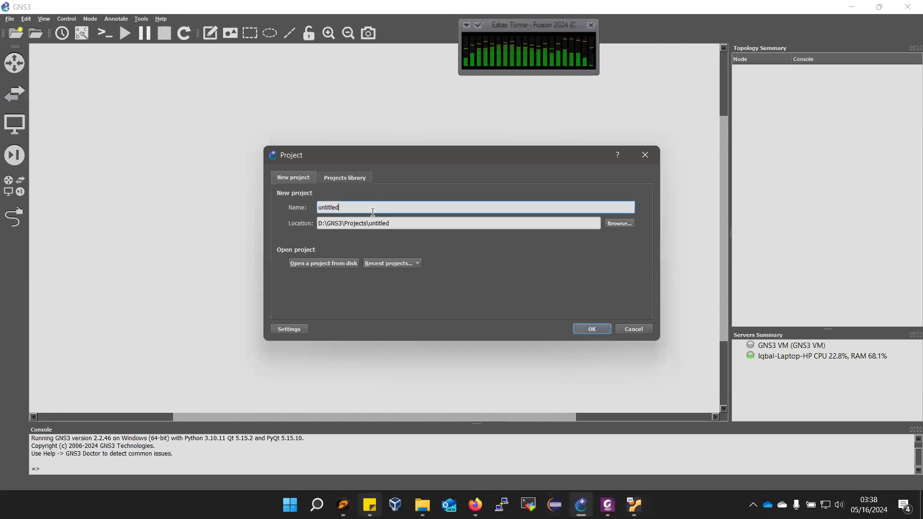
# - Create a new GNS3 project named "NN Lab 02 Task - 2"
pyautogui.moveTo(369, 209); pyautogui.dragTo(247, 210)
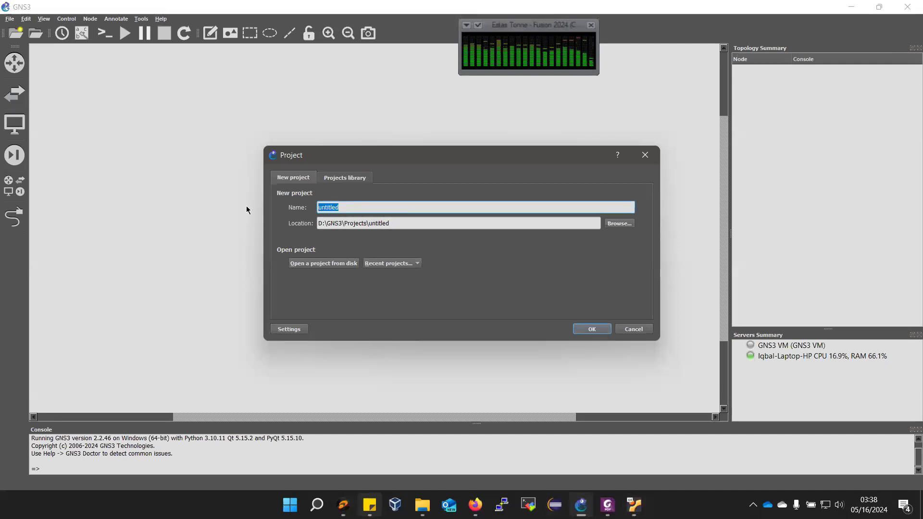
pyautogui.write('NN')
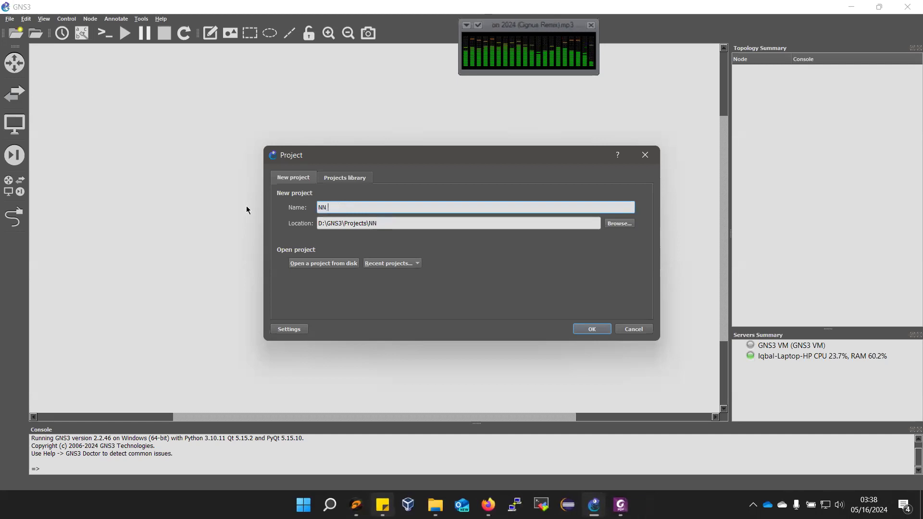
pyautogui.write(' Lab 02 Task - 2')
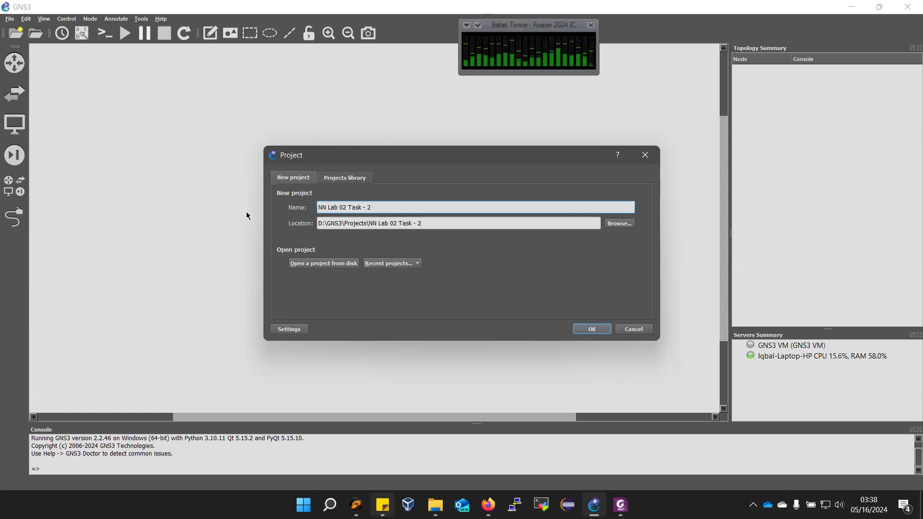
pyautogui.click(575, 327)
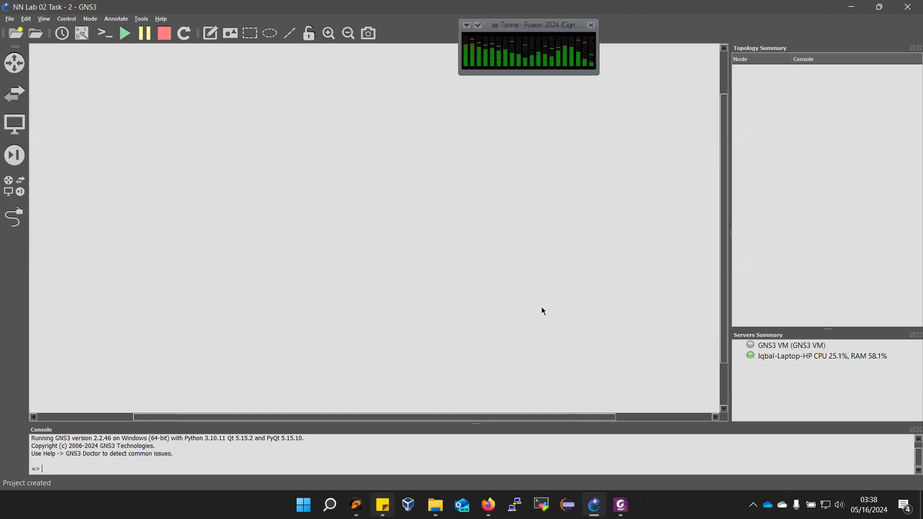
# - Place two NN-c3745 routers side by side in the workspace
pyautogui.click(434, 460)
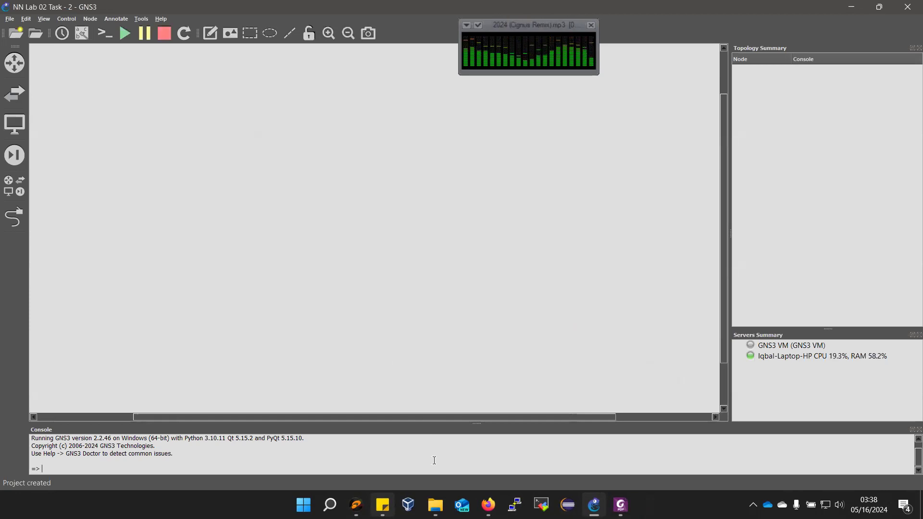
pyautogui.click(20, 72)
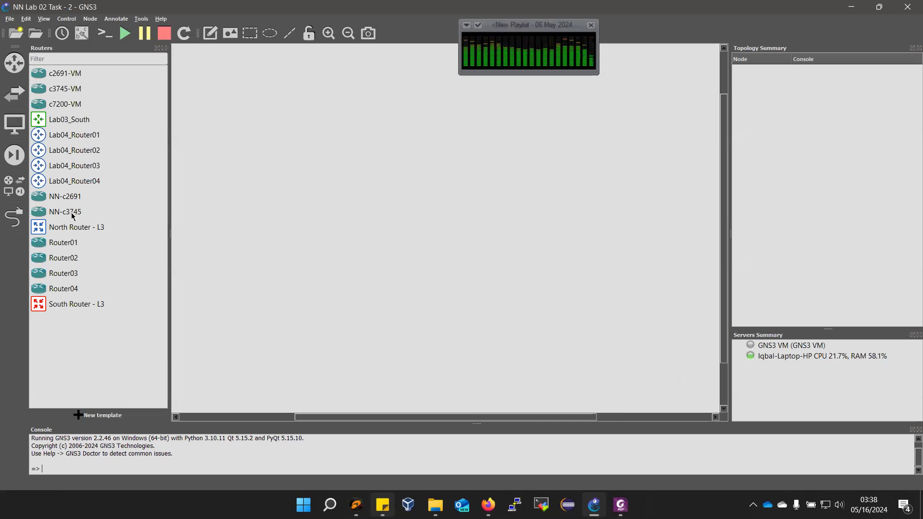
pyautogui.moveTo(67, 211); pyautogui.dragTo(363, 180)
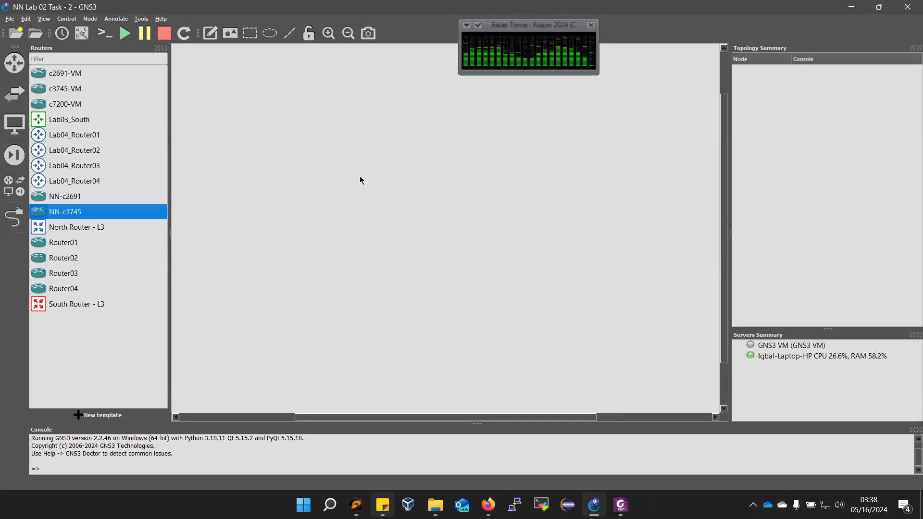
pyautogui.moveTo(379, 185); pyautogui.dragTo(339, 178)
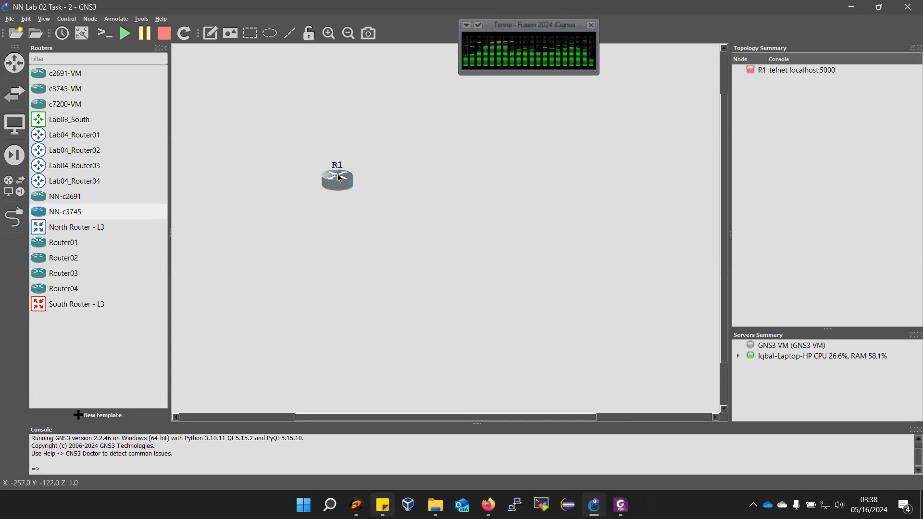
pyautogui.moveTo(84, 217); pyautogui.dragTo(517, 187)
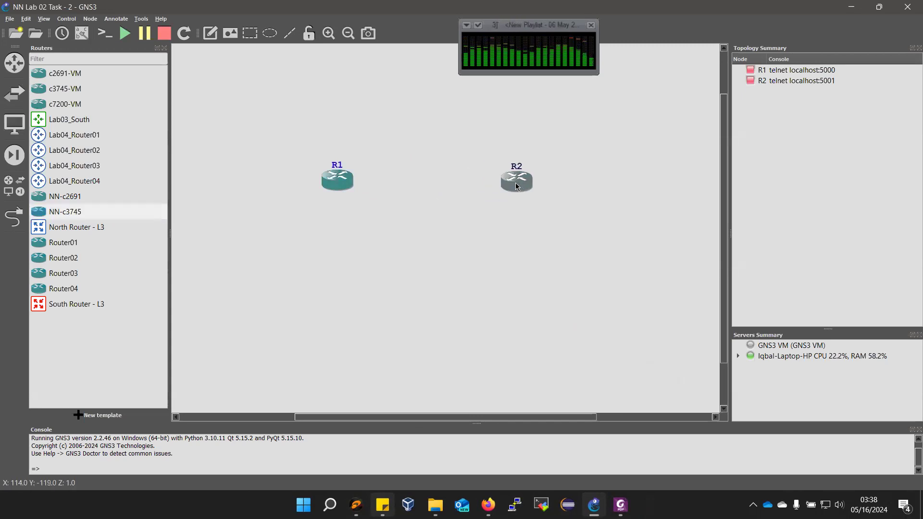
# - Inspect the slot adapters in the c3745 router group's node properties, then close the properties without changes
pyautogui.rightClick(334, 188)
pyautogui.click(360, 9)
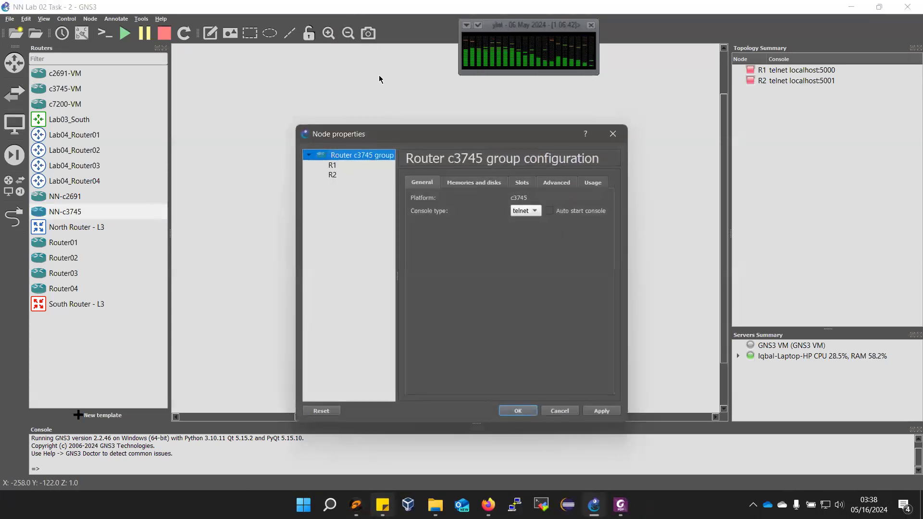
pyautogui.click(523, 182)
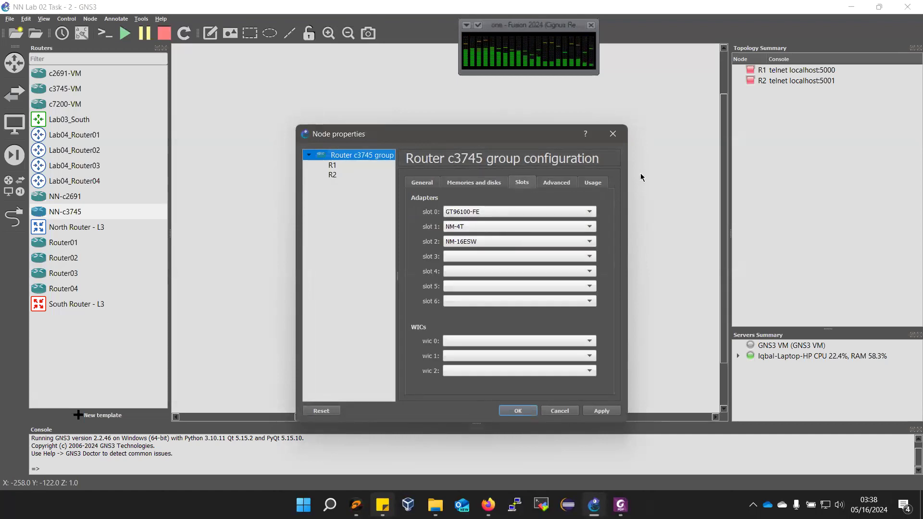
pyautogui.click(613, 134)
# - Link R1's Serial1/0 to R2's Serial1/0, check the topology against Figure 2-2 in the lab manual, and leave link mode
pyautogui.click(14, 216)
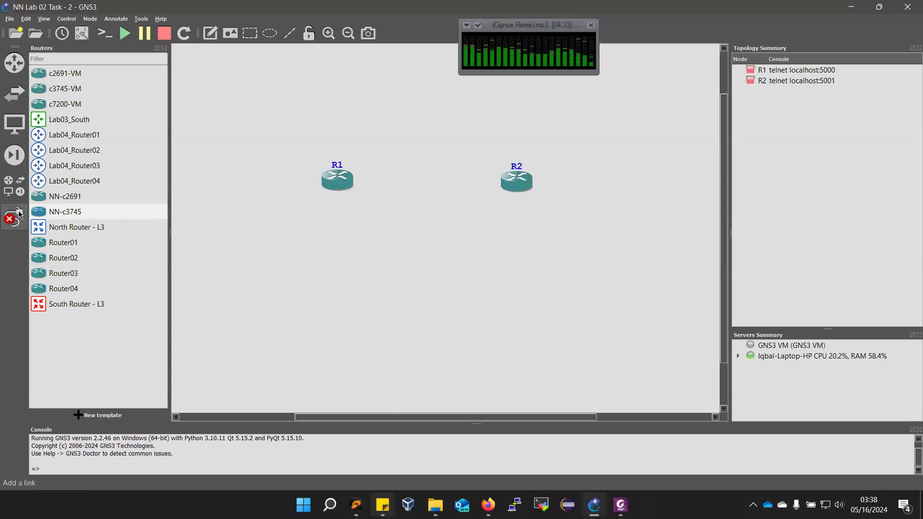
pyautogui.click(335, 180)
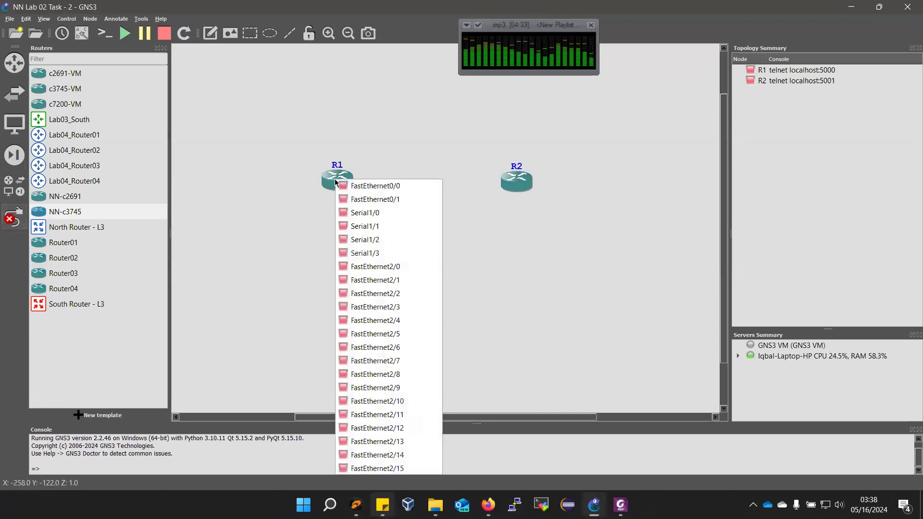
pyautogui.click(363, 213)
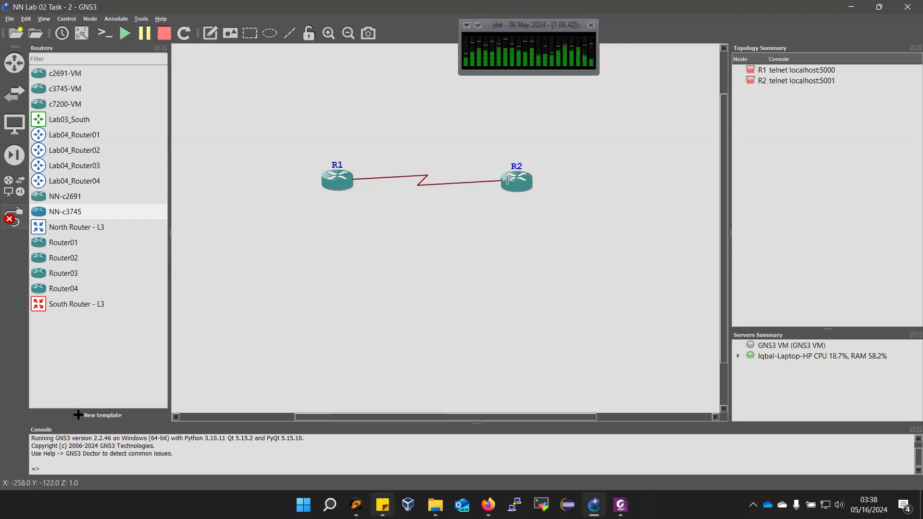
pyautogui.click(512, 187)
pyautogui.click(521, 215)
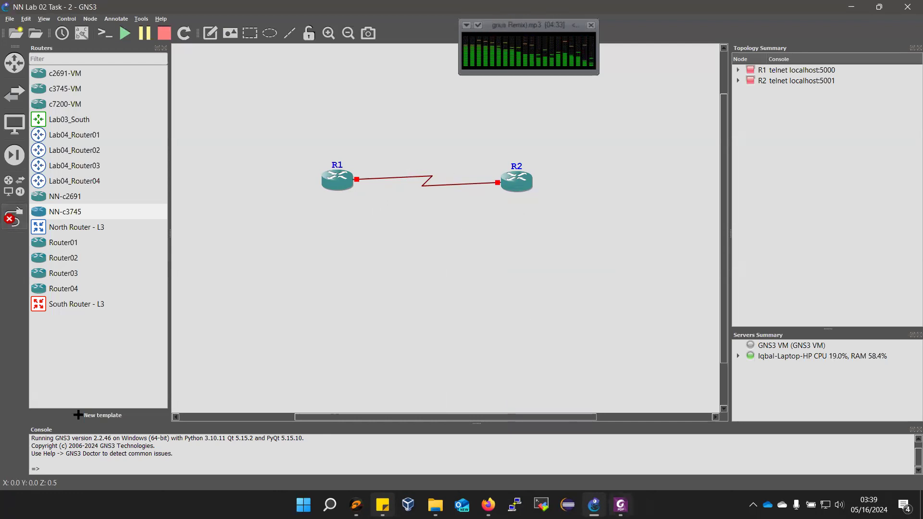
pyautogui.click(621, 505)
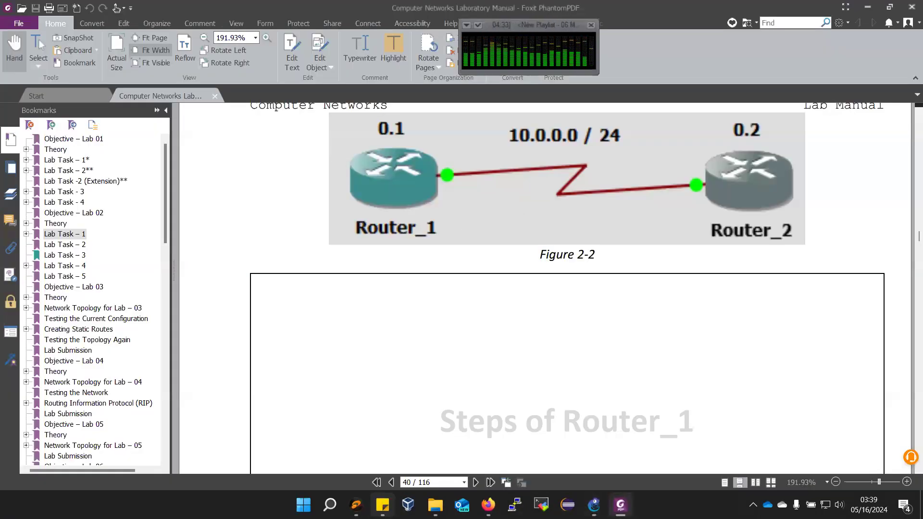
pyautogui.click(620, 505)
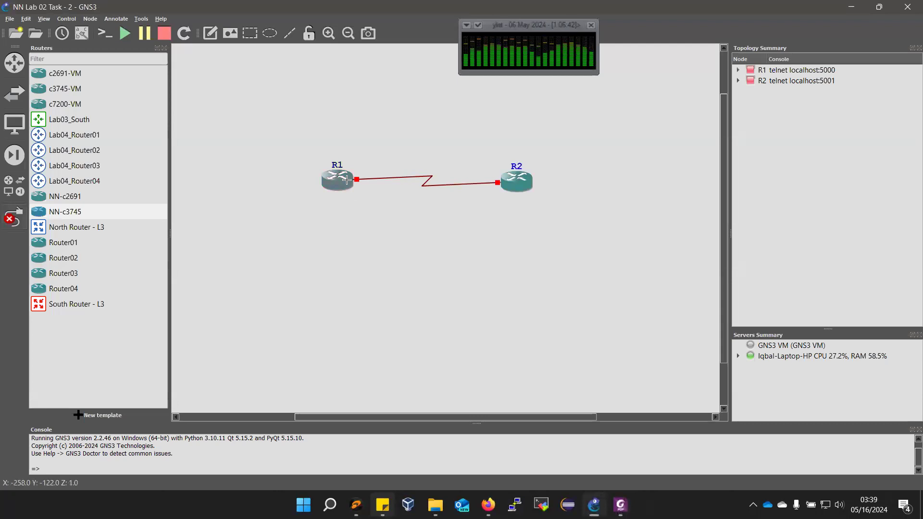
pyautogui.click(13, 217)
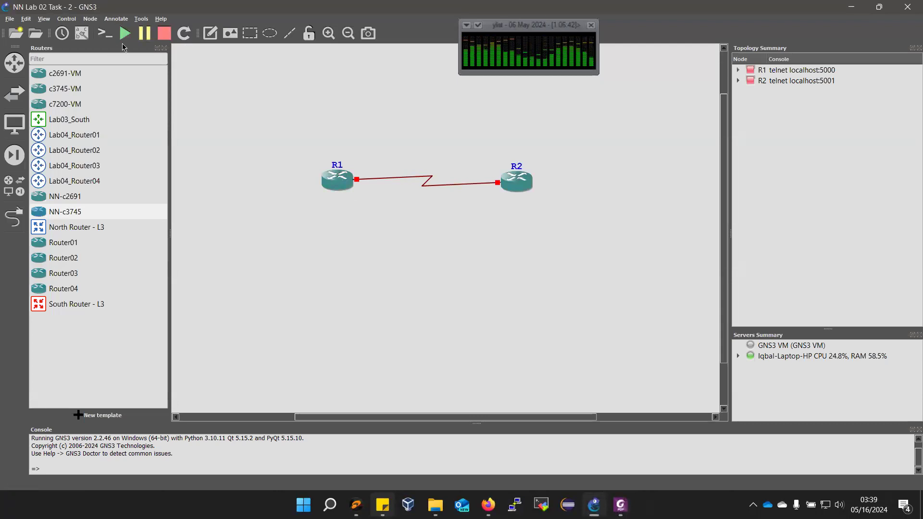
# - Start all devices in the project and open consoles to them
pyautogui.click(125, 32)
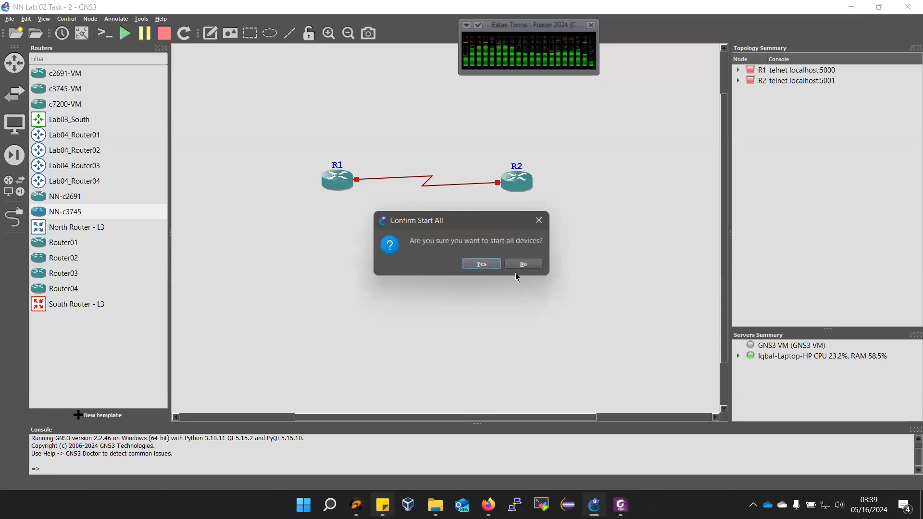
pyautogui.click(482, 264)
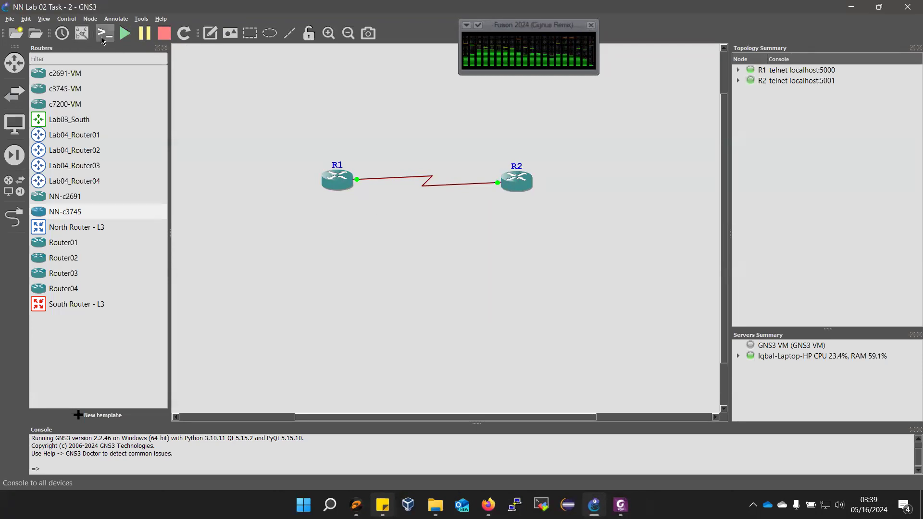
pyautogui.click(102, 37)
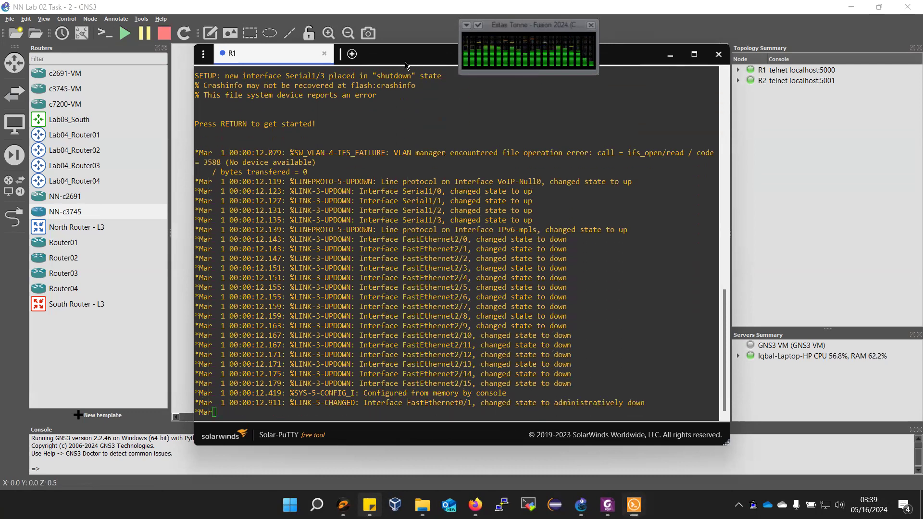
# - Open R2's console alongside R1's and move the Solar-PuTTY window fully into view
pyautogui.moveTo(406, 64); pyautogui.dragTo(614, 217)
pyautogui.rightClick(520, 184)
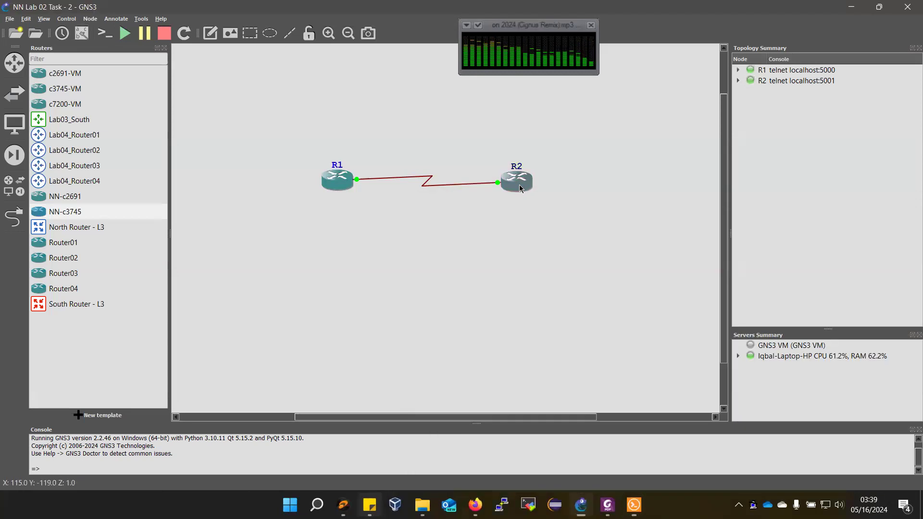
pyautogui.click(539, 203)
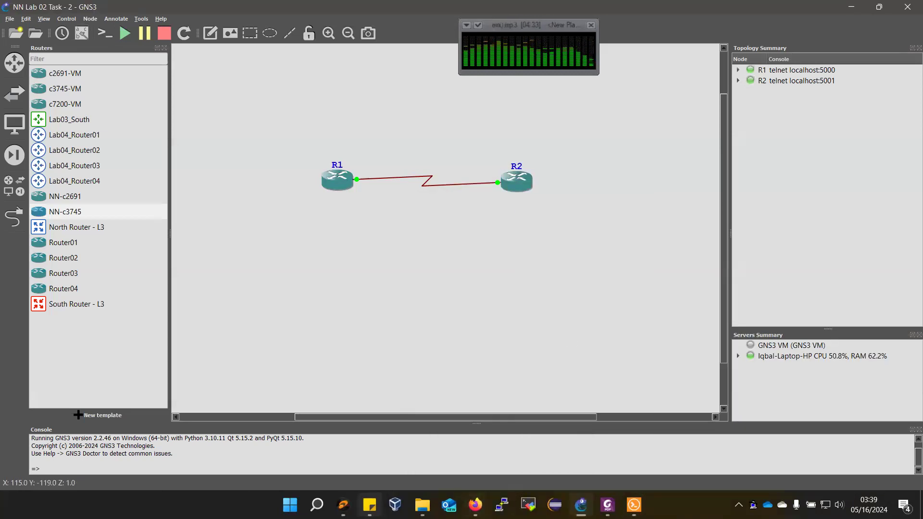
pyautogui.moveTo(608, 505)
pyautogui.click(625, 474)
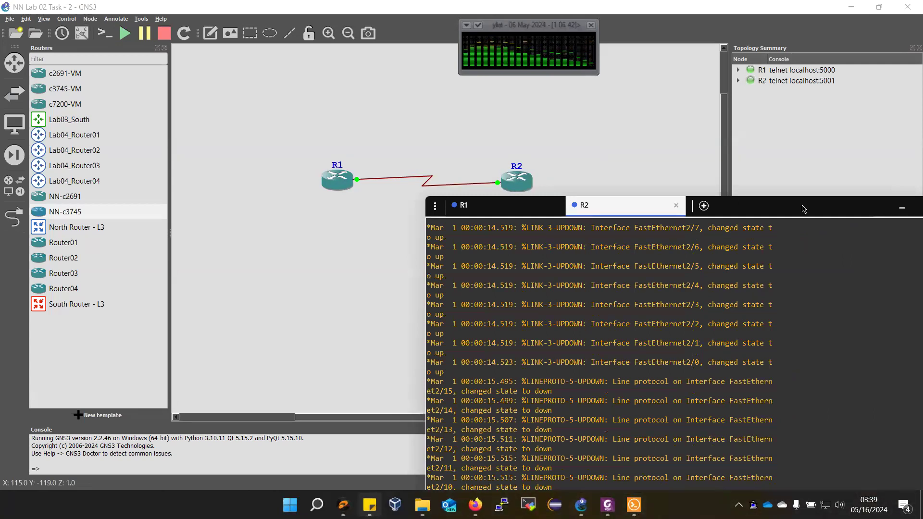
pyautogui.moveTo(798, 206); pyautogui.dragTo(658, 82)
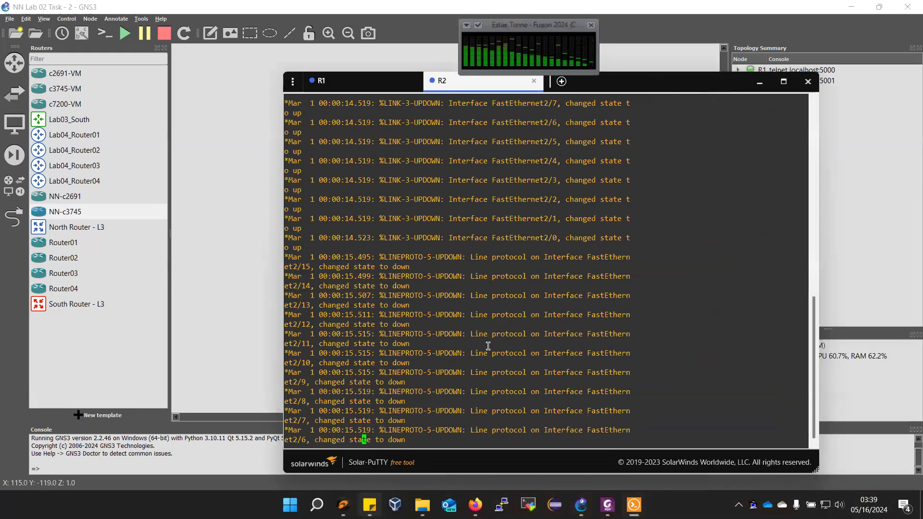
# - Check R1's console for its command prompt and bring up the prompt in R2's console
pyautogui.click(358, 84)
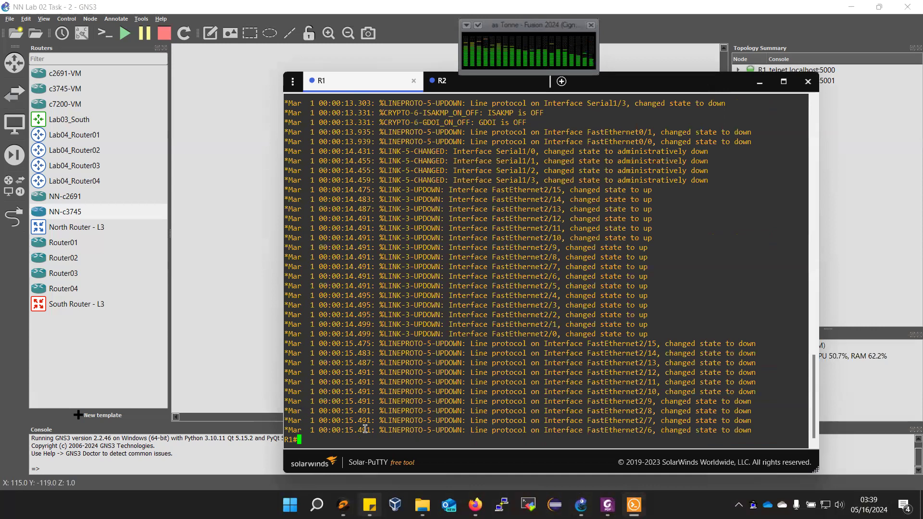
pyautogui.tripleClick(287, 439)
pyautogui.click(326, 434)
pyautogui.click(461, 84)
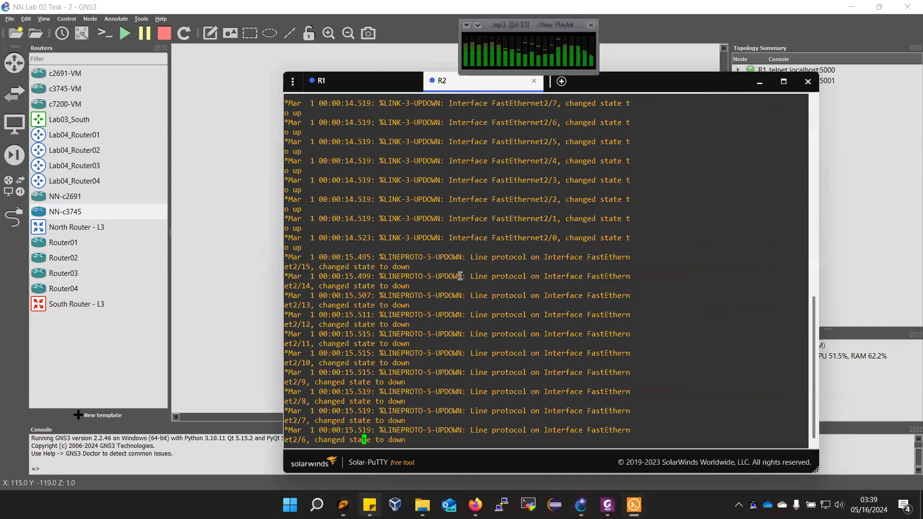
pyautogui.press('Return')
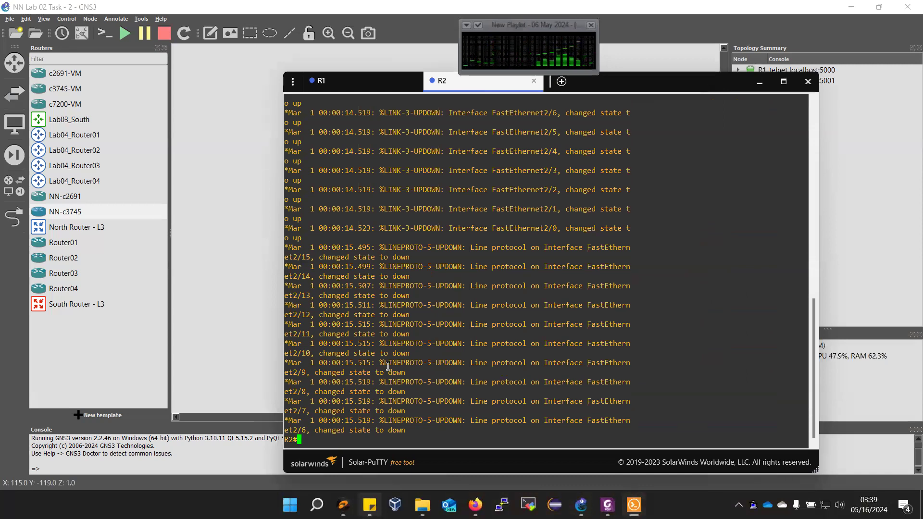
# - Return to GNS3, expand R1 and R2 in the topology summary and widen its Node column to examine their interface connections
pyautogui.click(248, 246)
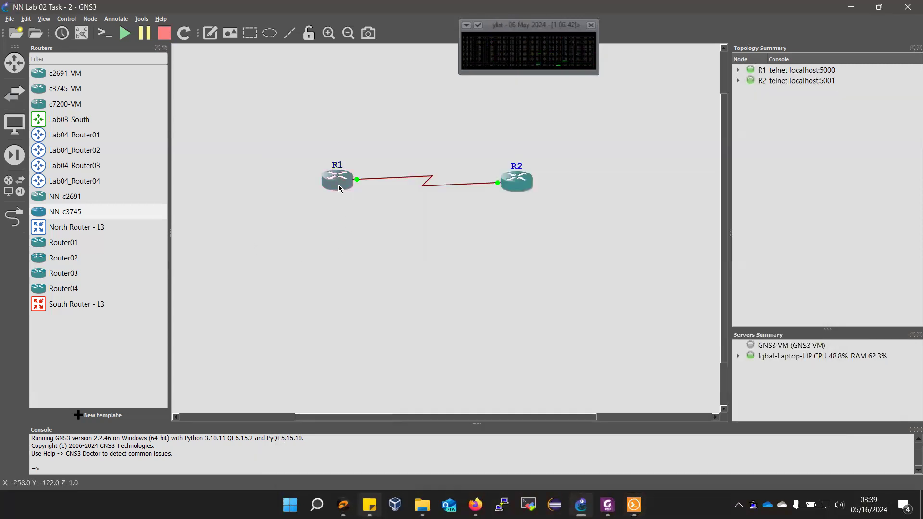
pyautogui.moveTo(339, 188)
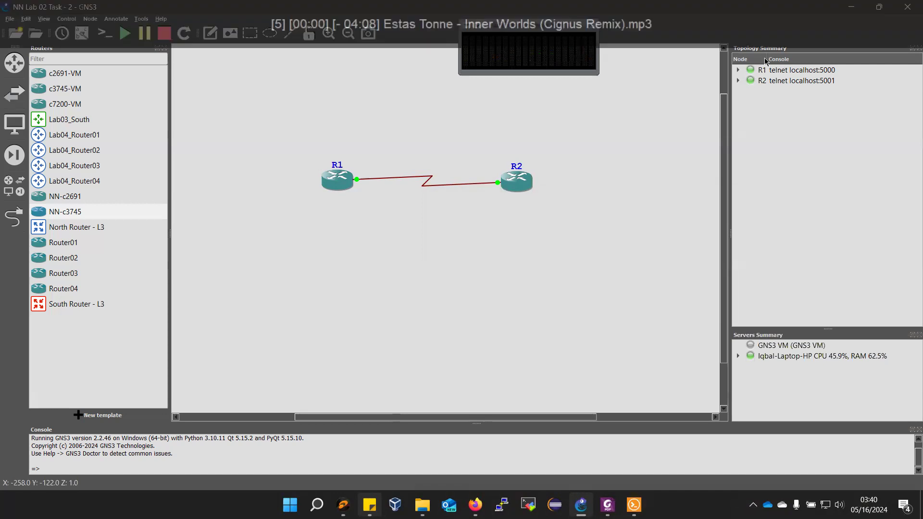
pyautogui.moveTo(765, 61); pyautogui.dragTo(802, 61)
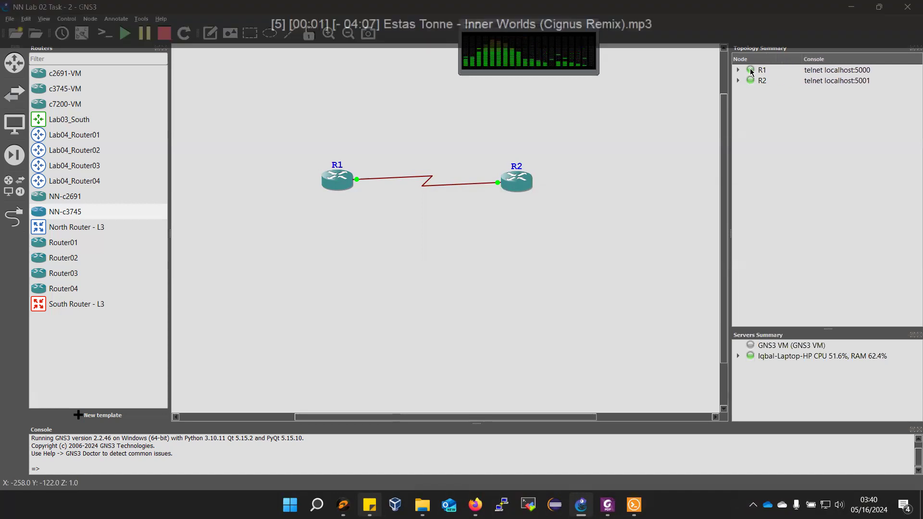
pyautogui.click(738, 71)
pyautogui.click(738, 90)
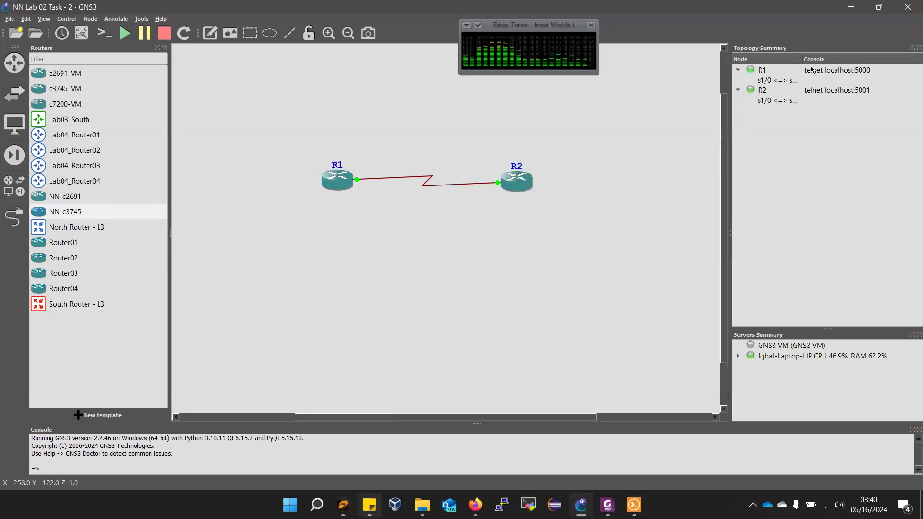
pyautogui.moveTo(799, 61); pyautogui.dragTo(834, 59)
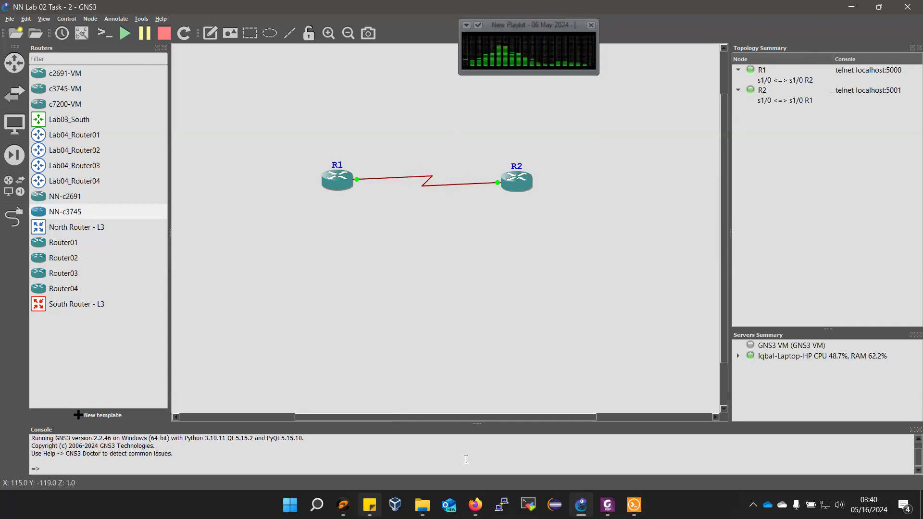
# - Switch to R2's Solar-PuTTY console and enter global configuration mode with "conf t"
pyautogui.click(635, 495)
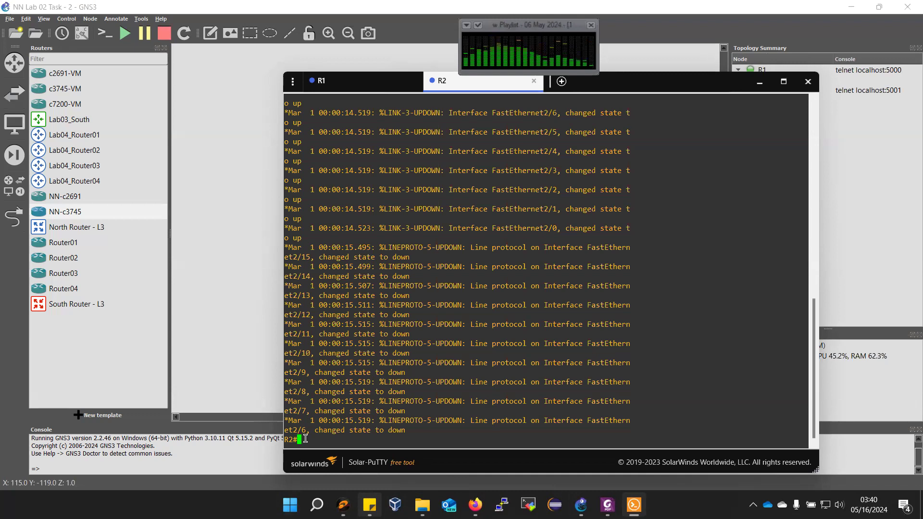
pyautogui.write('conf ')
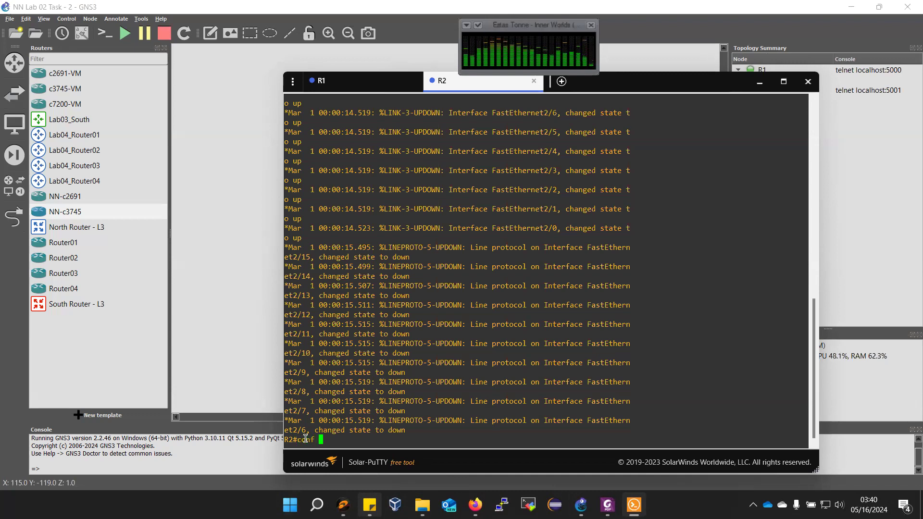
pyautogui.write('t')
pyautogui.press('Return')
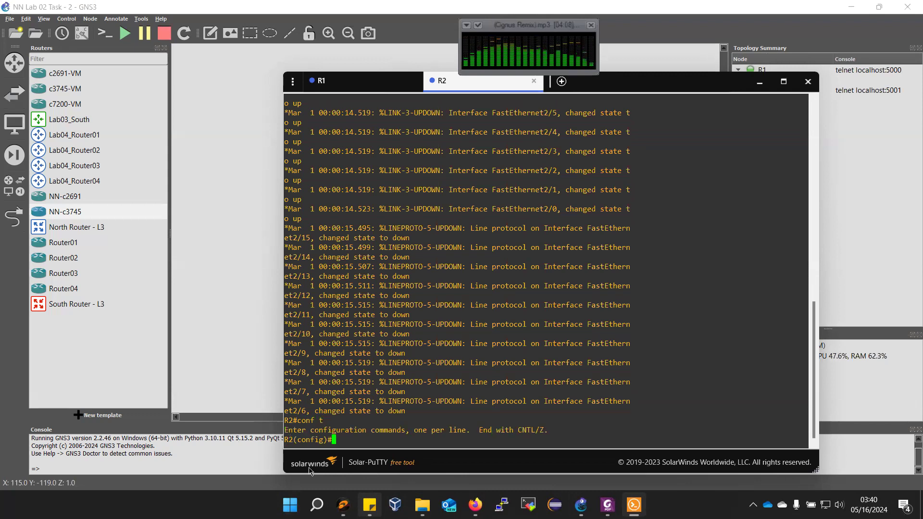
# - In R1's console, enter global configuration mode with "conf t" and open interface configuration with "int s1/0"
pyautogui.click(354, 86)
pyautogui.write('conf t')
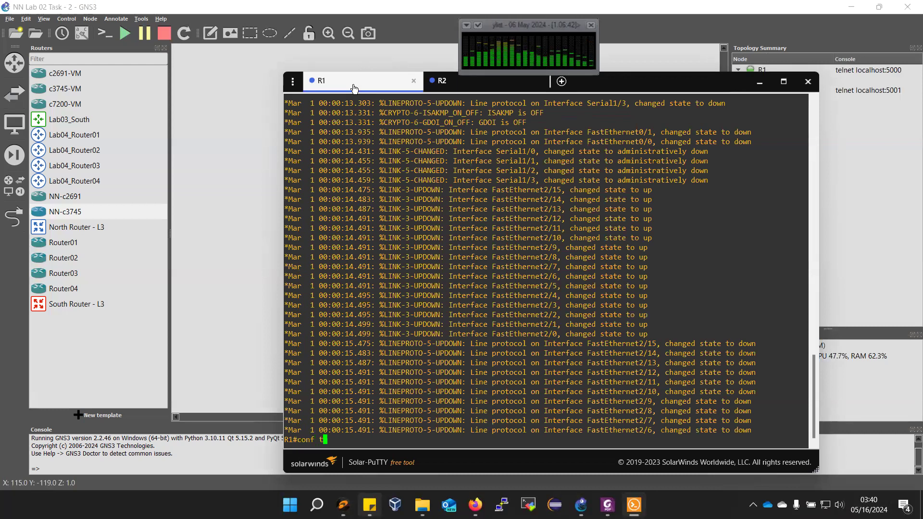
pyautogui.press('Return')
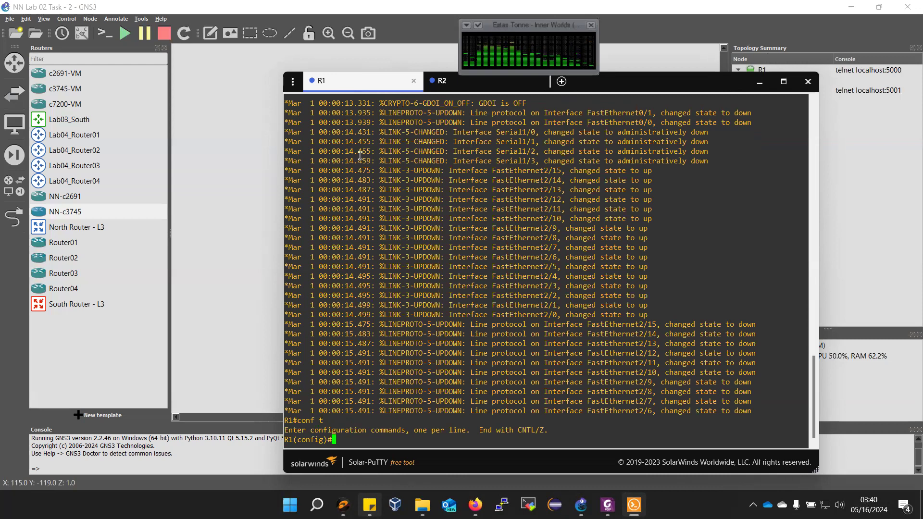
pyautogui.write('int ')
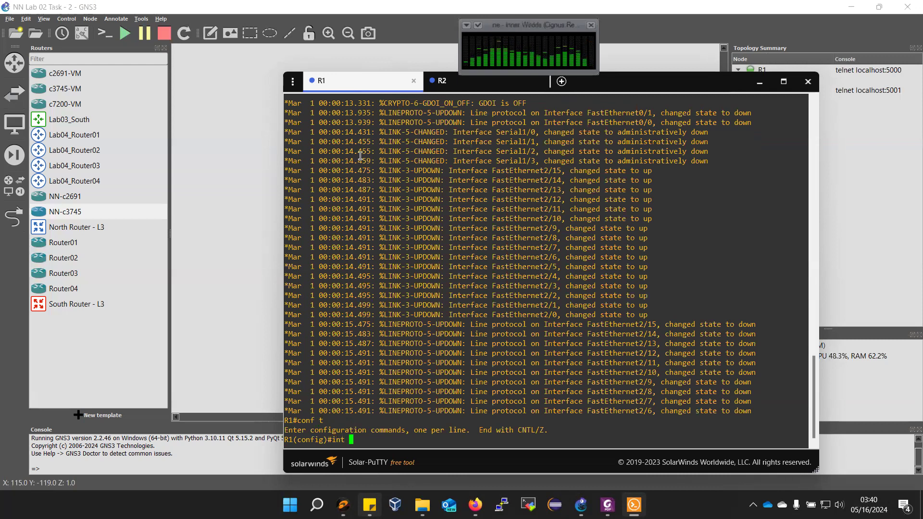
pyautogui.write('s1/0')
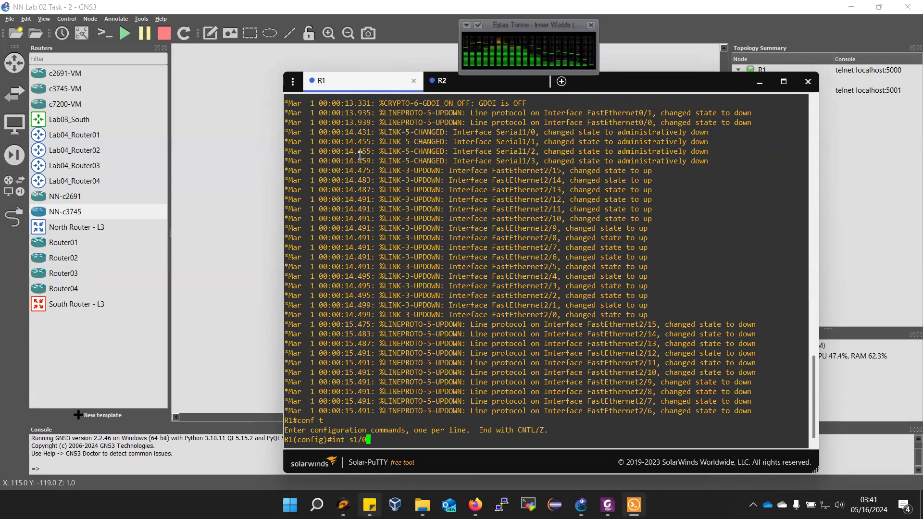
pyautogui.press('Return')
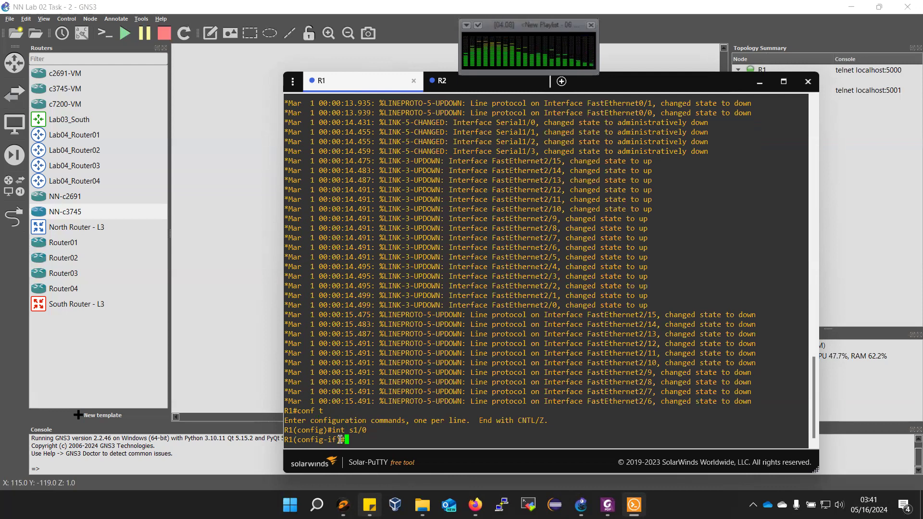
# - Assign R1's serial interface the IP address 10.0.0.1 with subnet mask 255.0.0.0 using "ip add"
pyautogui.write('ip add')
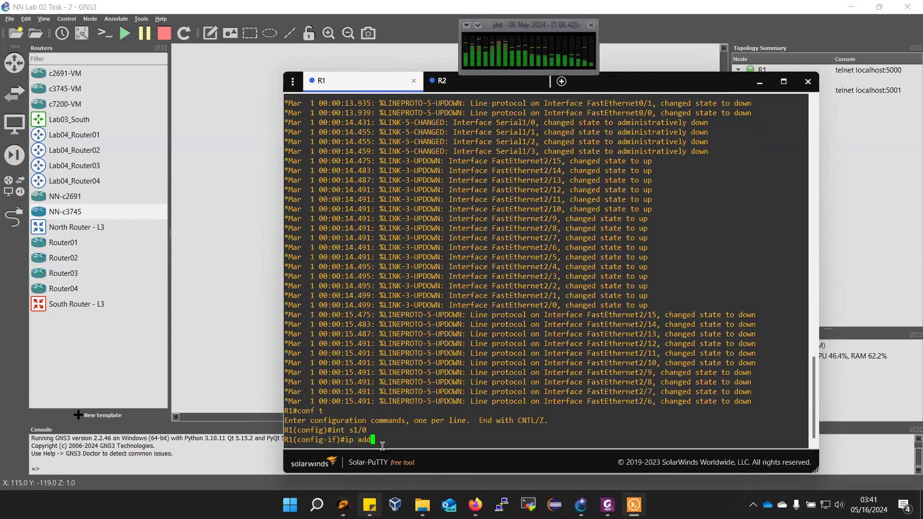
pyautogui.write(' 10.')
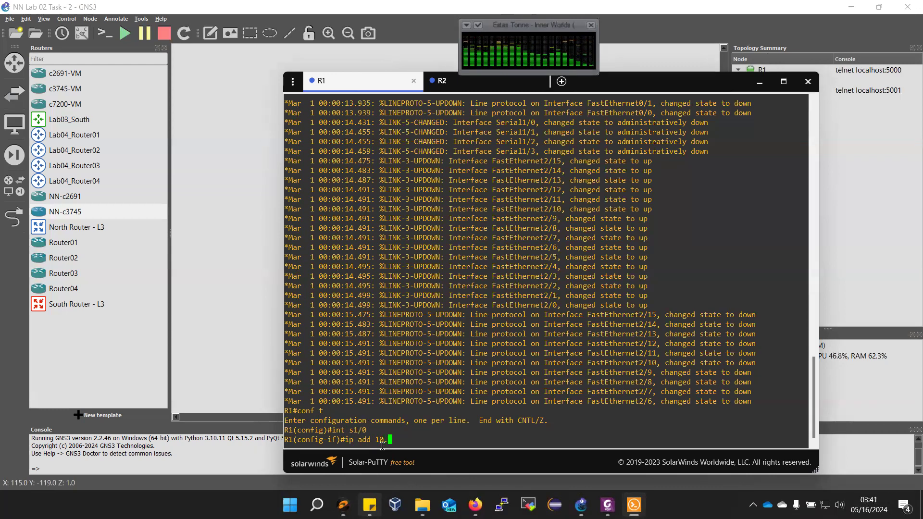
pyautogui.write('0.0.1')
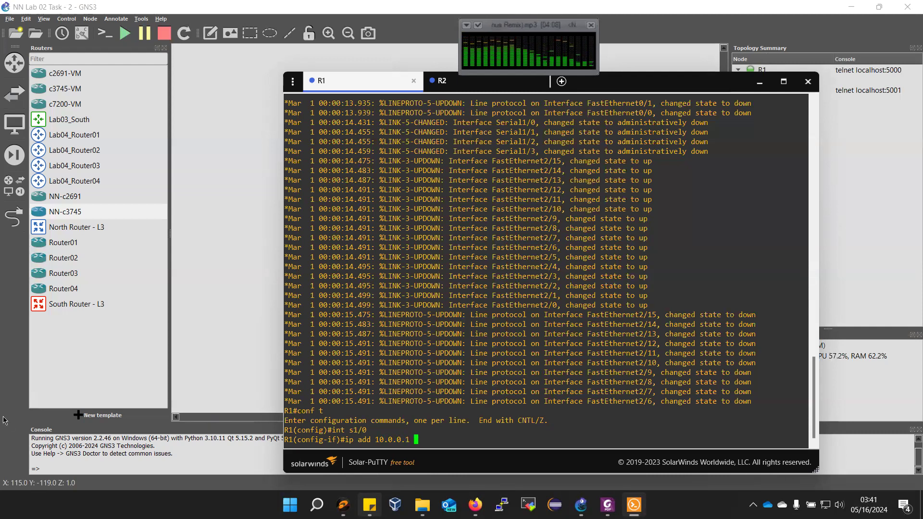
pyautogui.write(' 255.0.0.')
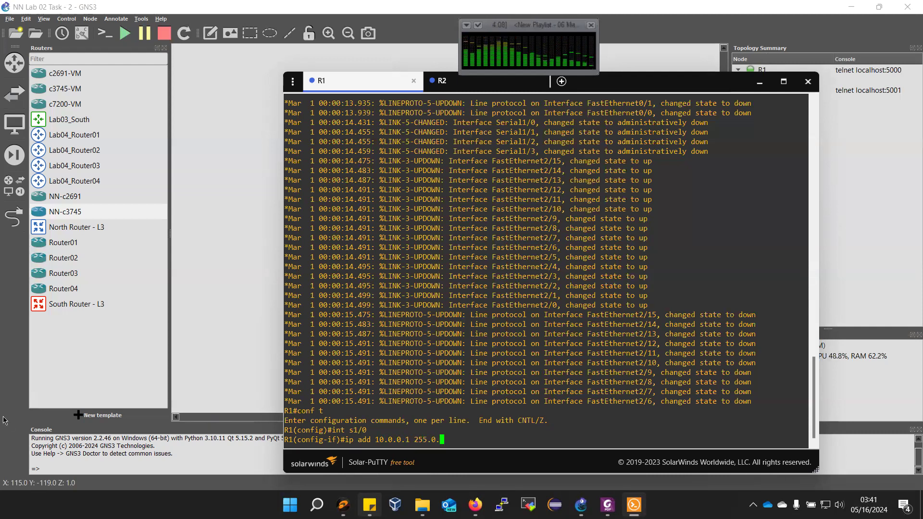
pyautogui.write('0')
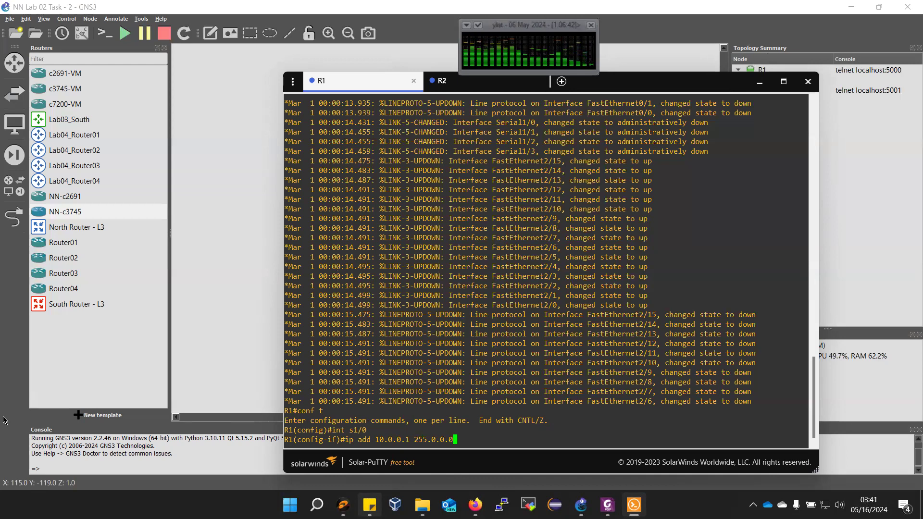
pyautogui.press('Return')
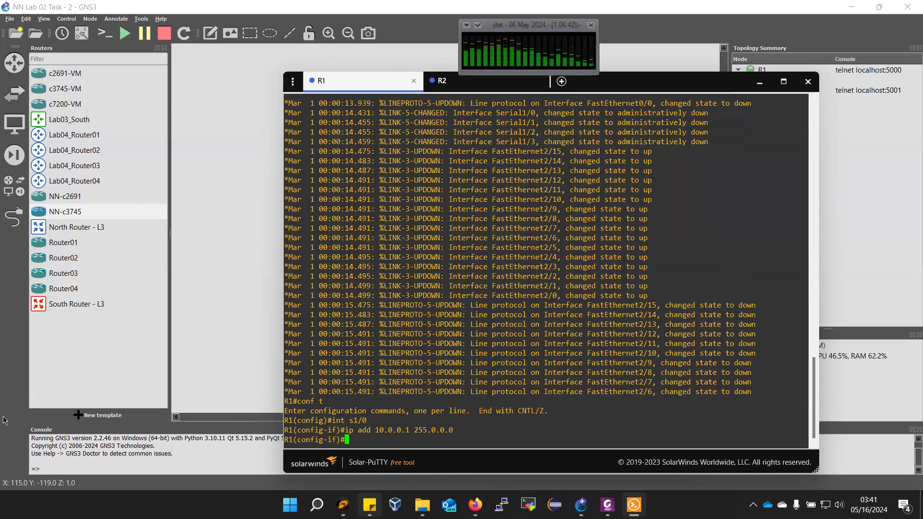
# - Enable R1's s1/0 interface with "no sh" and exit the configuration modes back to the privileged prompt
pyautogui.write('no sh')
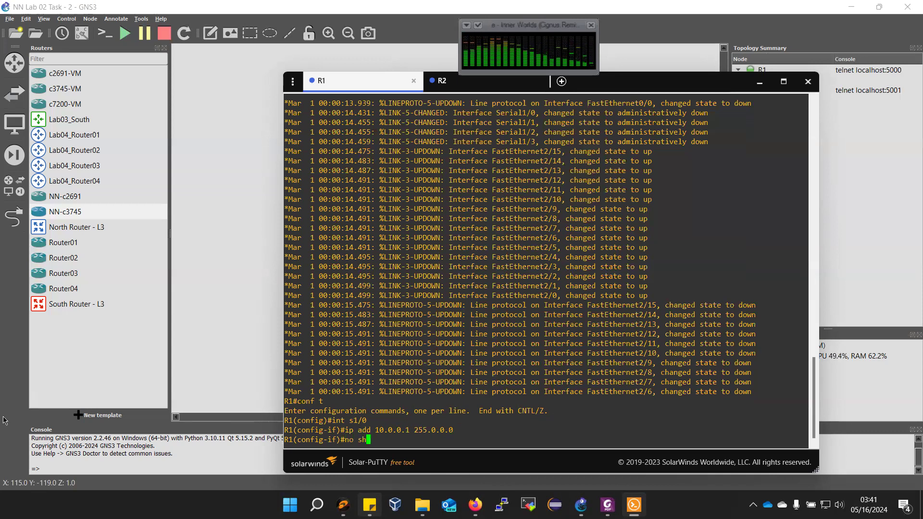
pyautogui.press('Return')
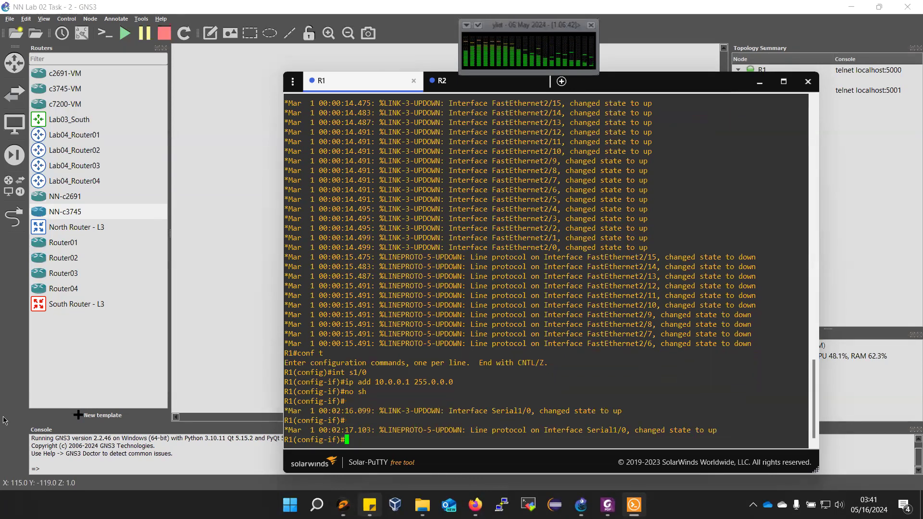
pyautogui.write('exit')
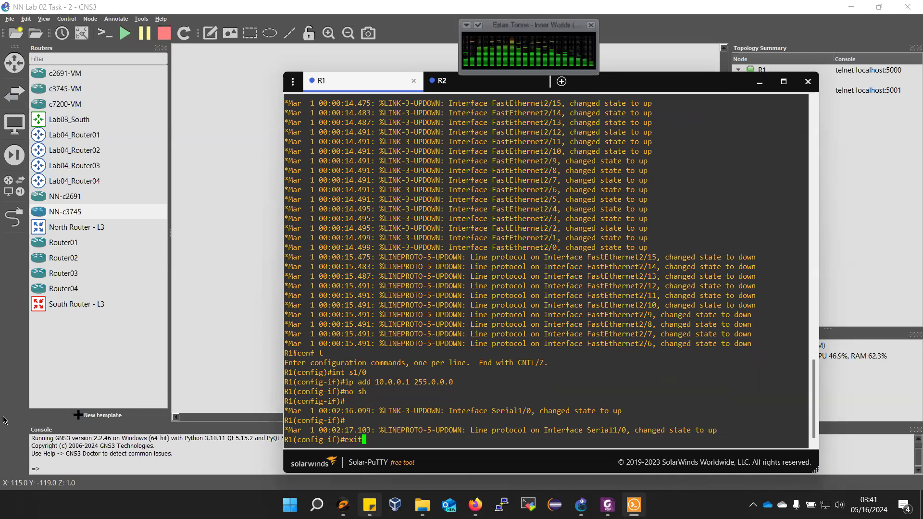
pyautogui.press('Return')
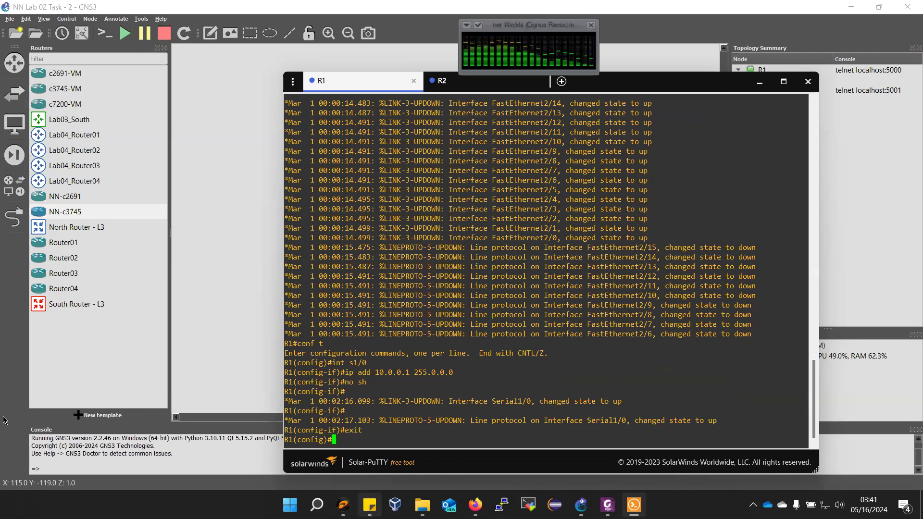
pyautogui.write('exit')
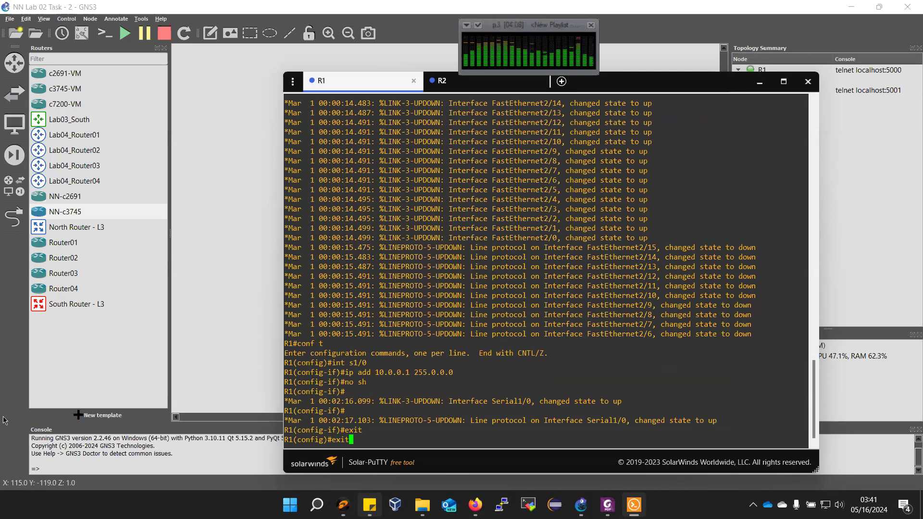
pyautogui.press('Return')
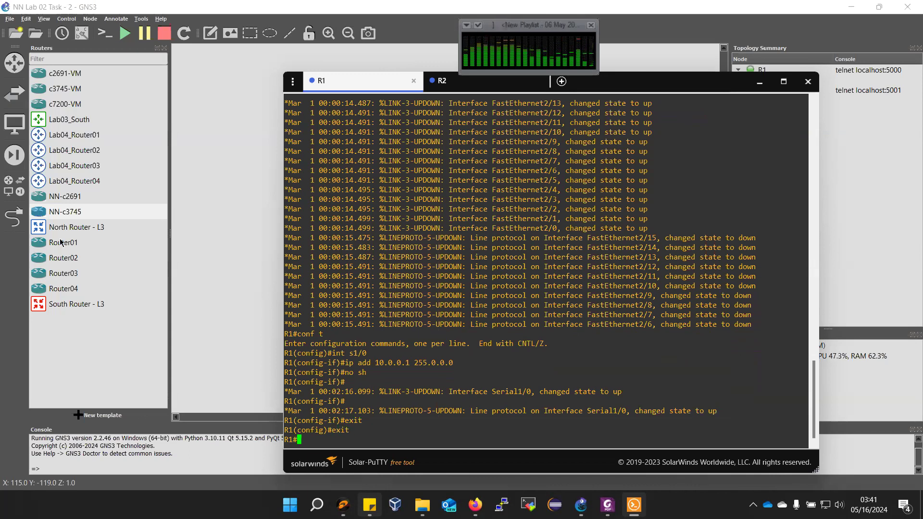
# - Switch to R2's console and open interface configuration with "int s1/0"
pyautogui.click(442, 91)
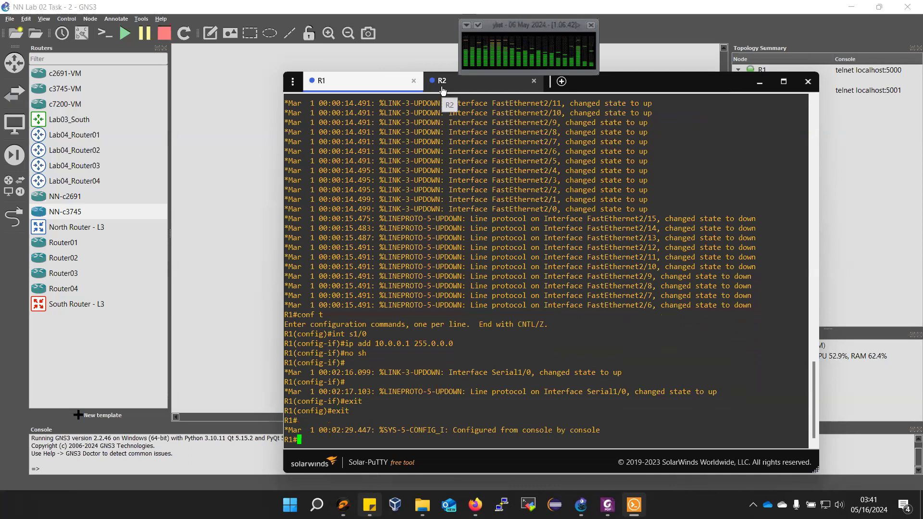
pyautogui.write('int s1')
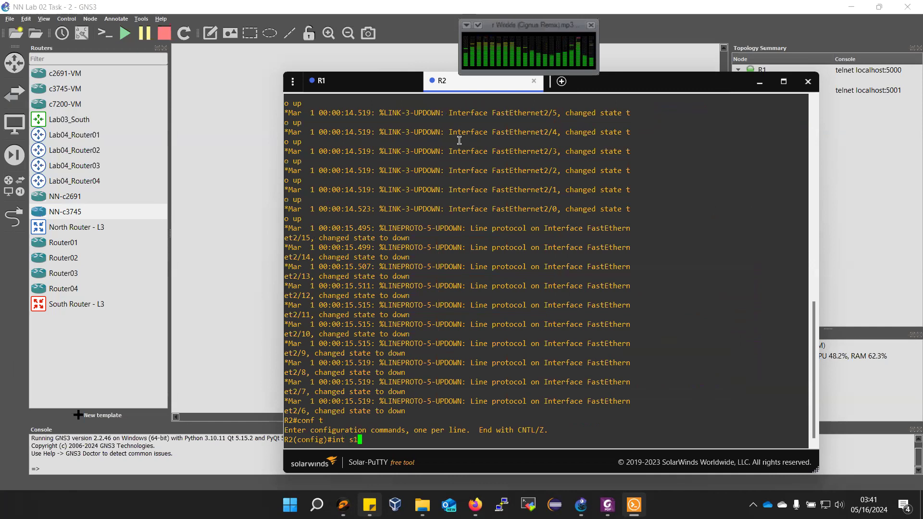
pyautogui.write('/0')
pyautogui.press('Return')
# - Assign R2's serial interface the IP address 10.0.0.2 with subnet mask 255.0.0.0 using "ip add"
pyautogui.write('i')
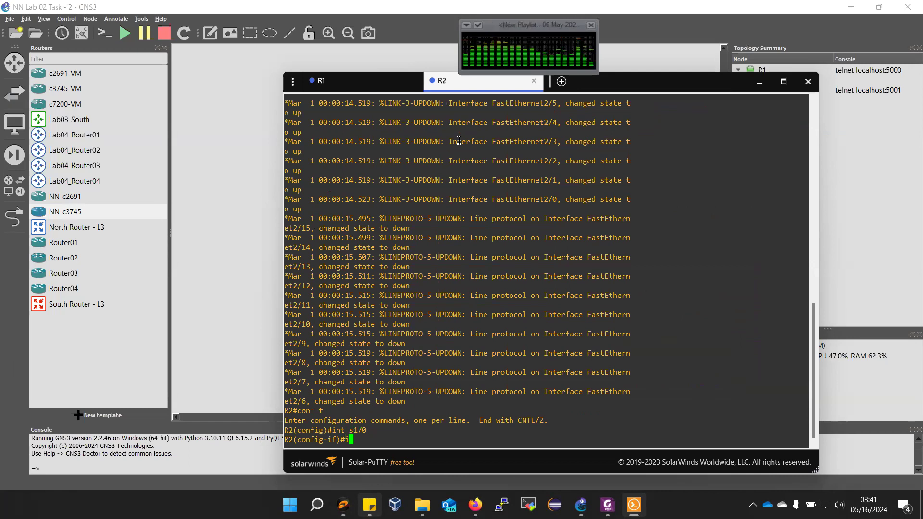
pyautogui.write('p add')
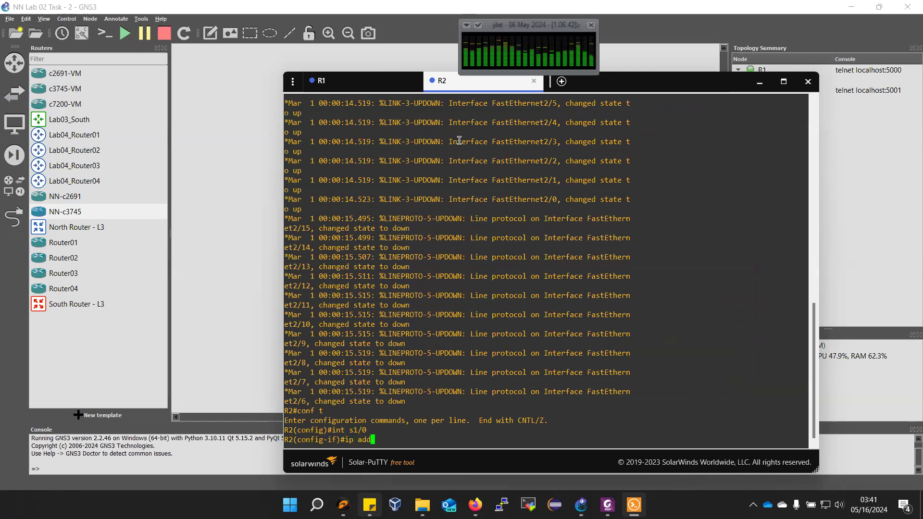
pyautogui.write(' 10.0.')
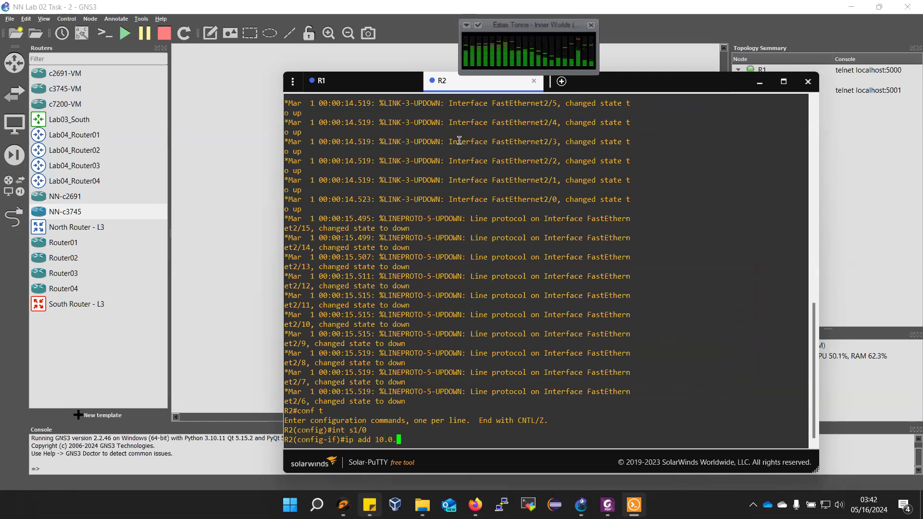
pyautogui.write('0.2 25')
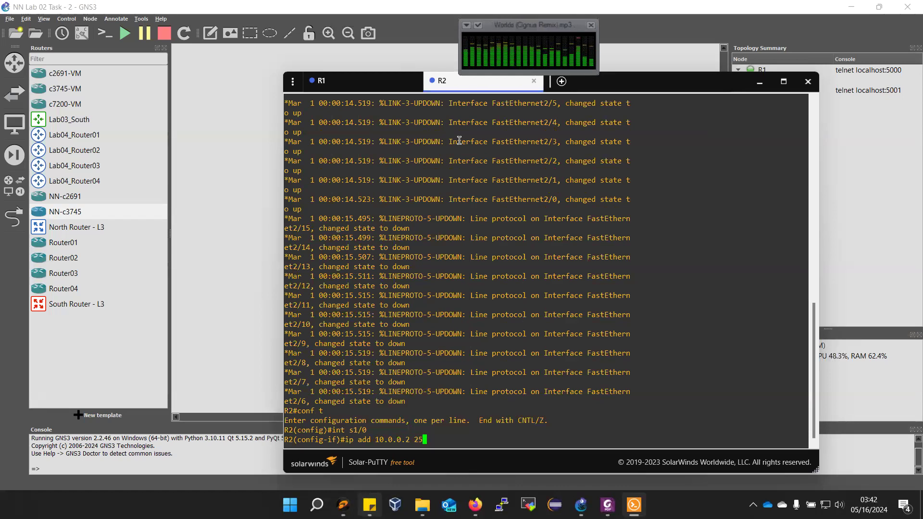
pyautogui.write('5')
pyautogui.write('.0.0')
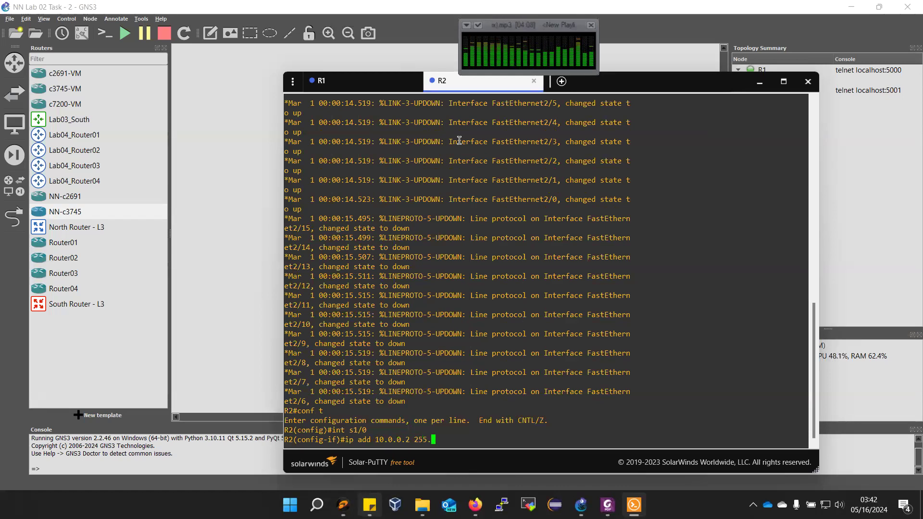
pyautogui.write('.0')
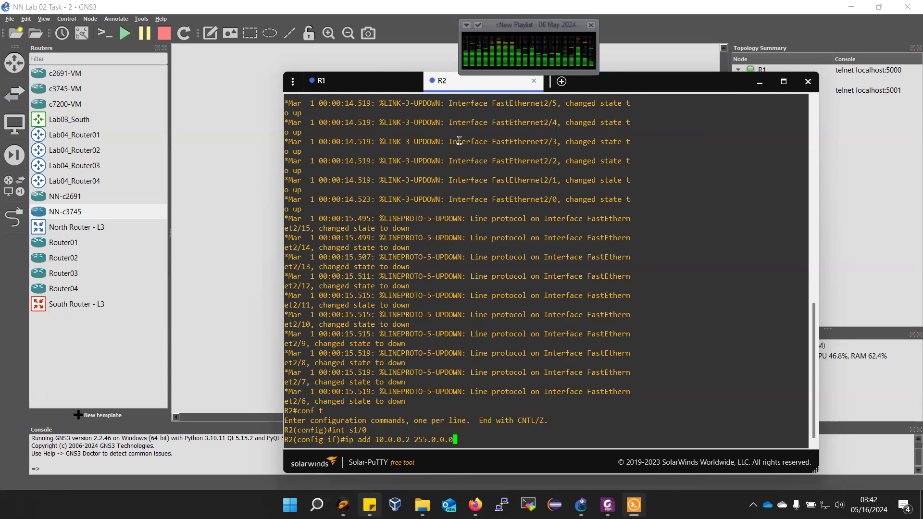
pyautogui.press('Return')
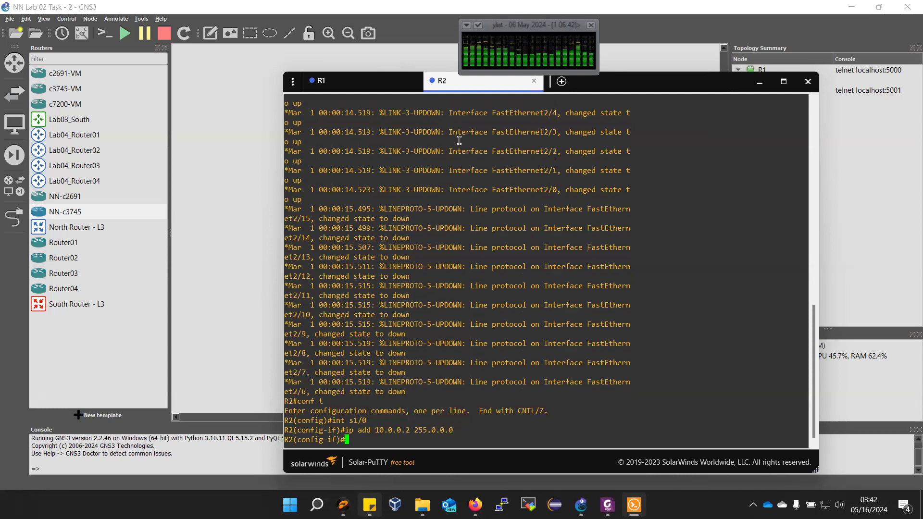
# - Enable R2's s1/0 interface with "no sh" and exit the configuration modes back to the privileged prompt
pyautogui.write('no sh')
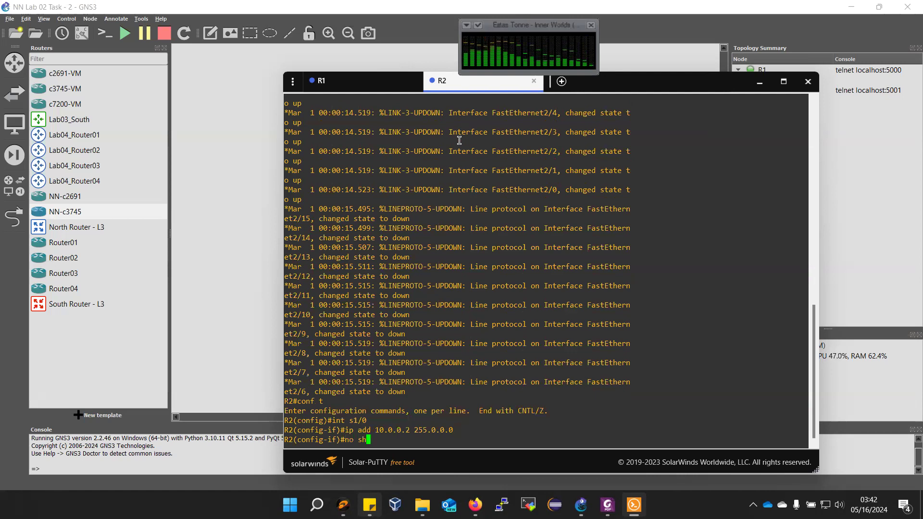
pyautogui.press('Return')
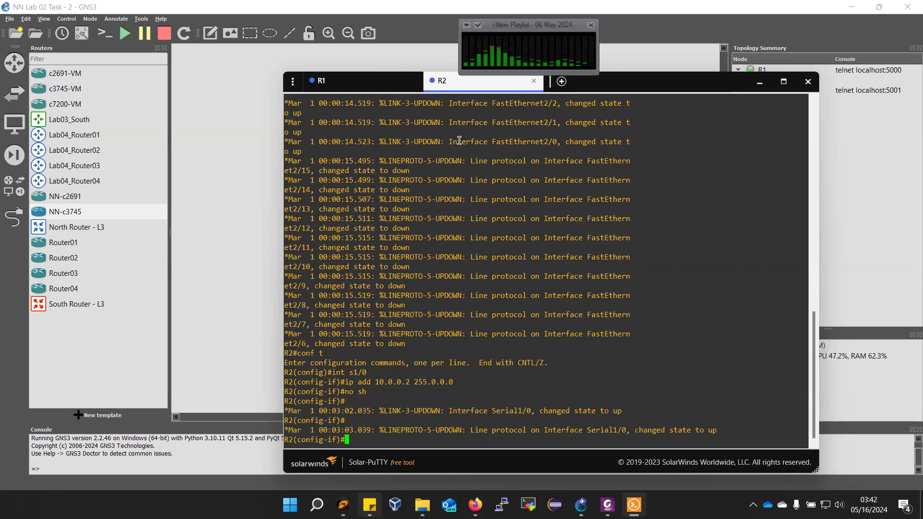
pyautogui.write('exit')
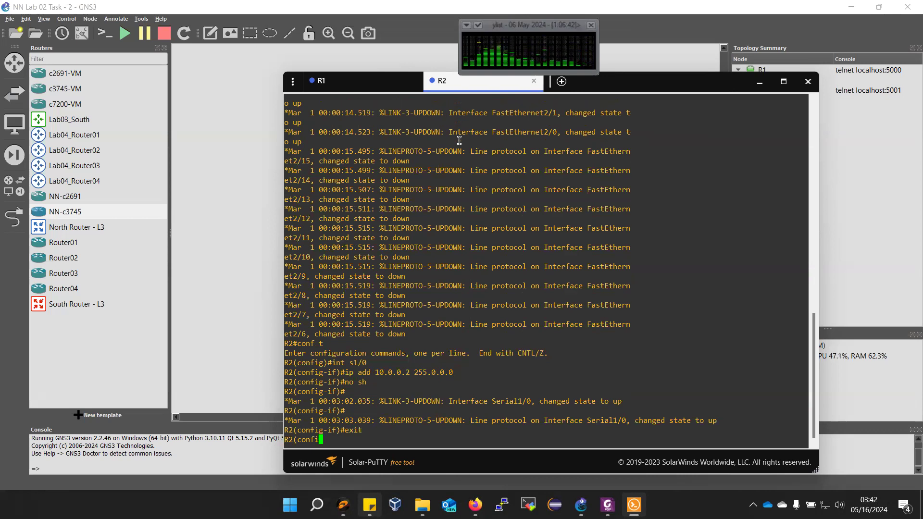
pyautogui.press('Return')
pyautogui.write('exi')
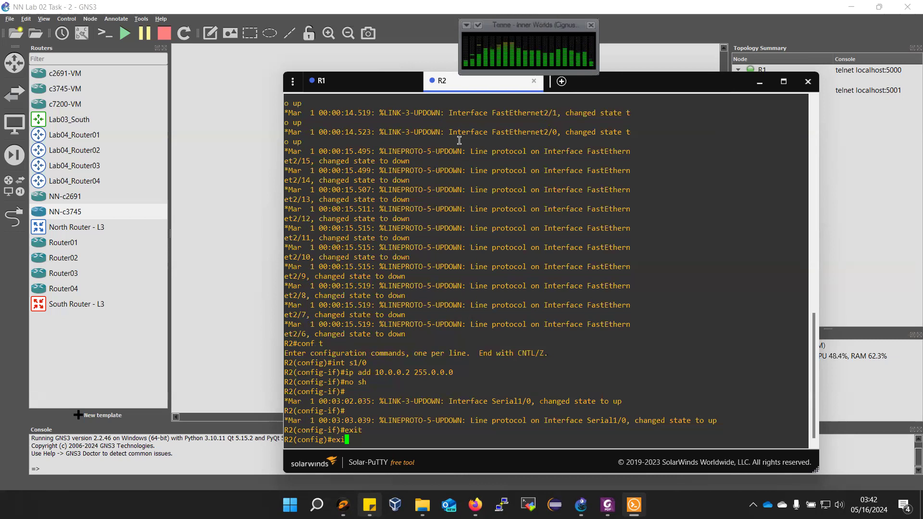
pyautogui.write('t')
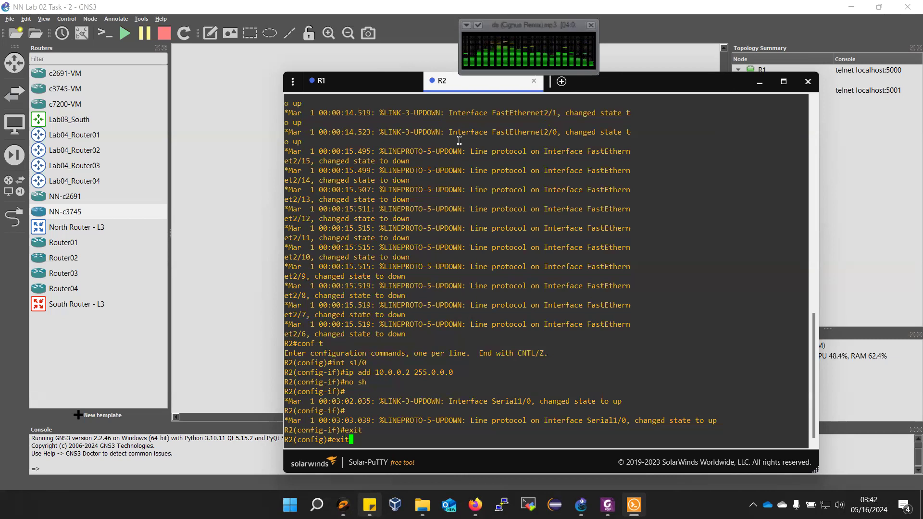
pyautogui.press('Return')
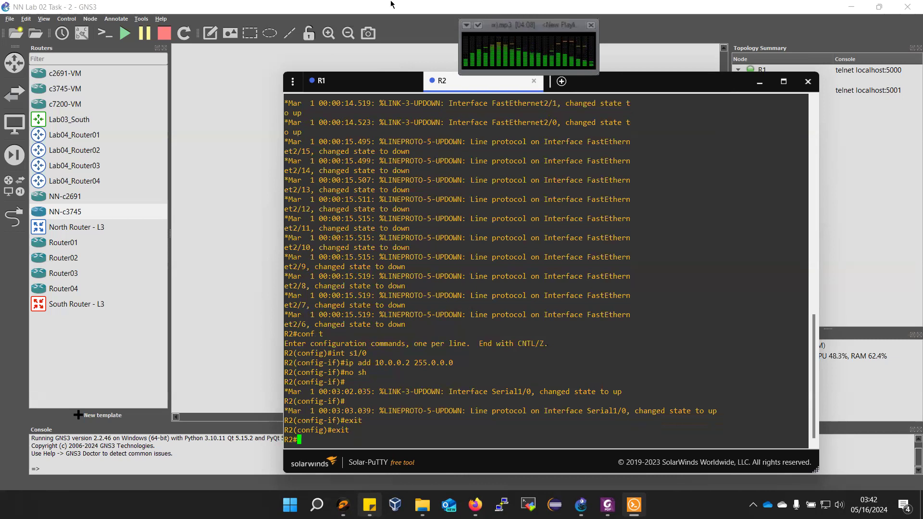
# - Return from the consoles to the GNS3 topology and add a text note reading "10.0.0.1" above router R1
pyautogui.click(323, 88)
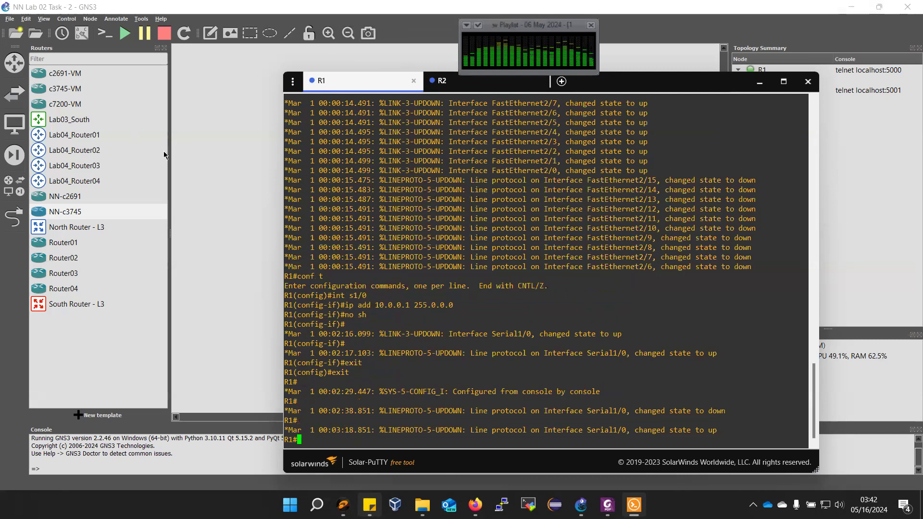
pyautogui.click(188, 148)
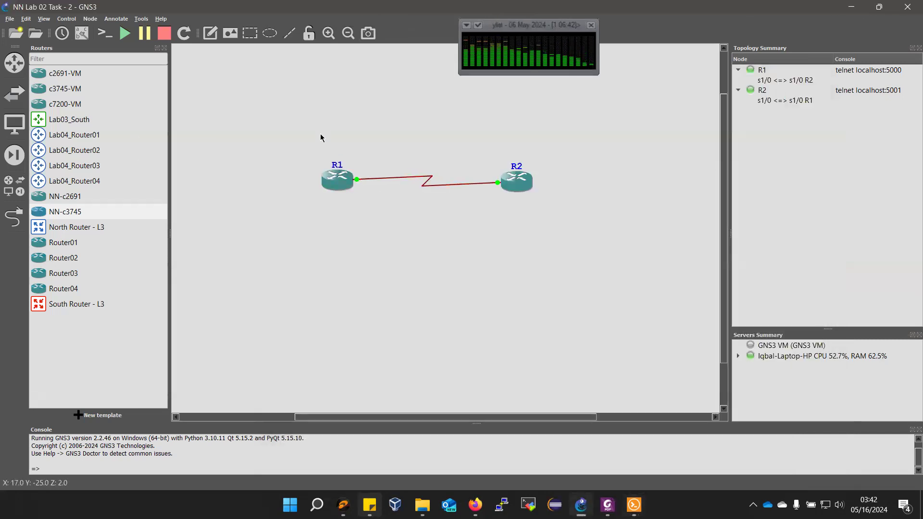
pyautogui.click(210, 32)
pyautogui.click(306, 146)
pyautogui.write('10.')
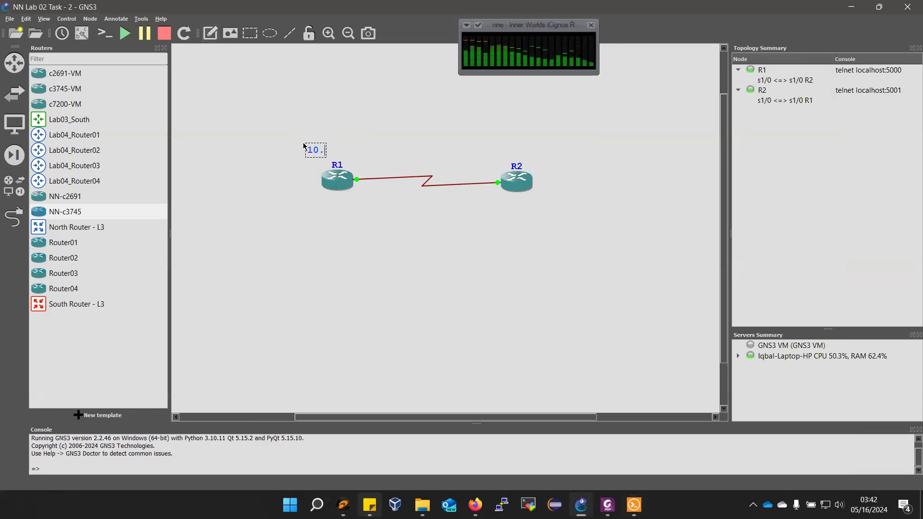
pyautogui.write('0.0.1')
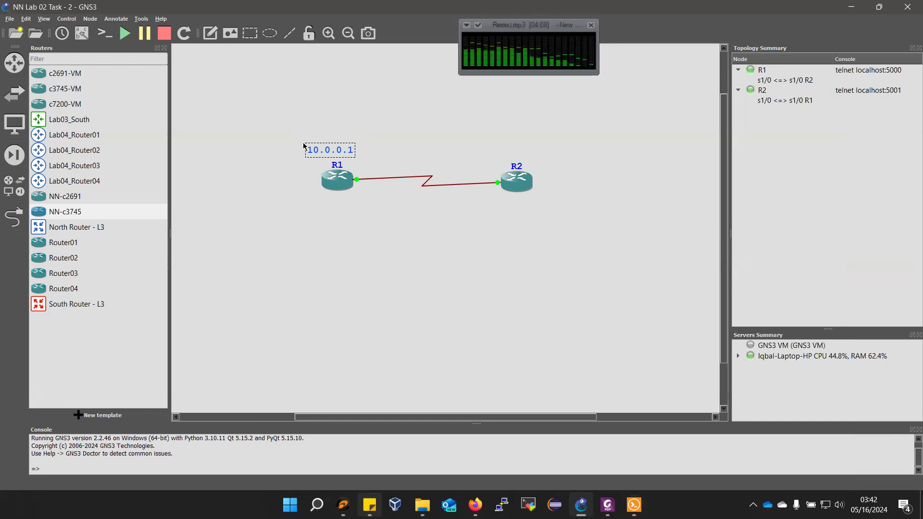
pyautogui.click(424, 153)
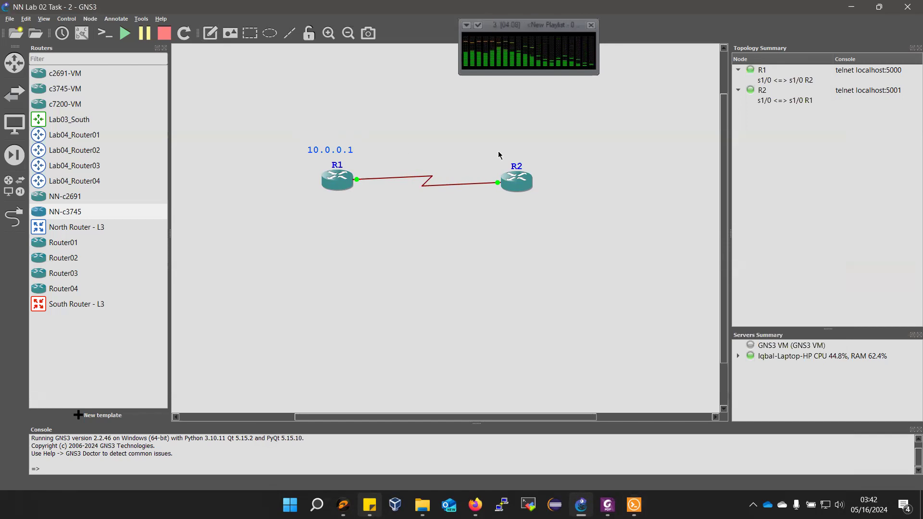
# - Add a text note reading "10.0.0.2" above router R2
pyautogui.click(208, 34)
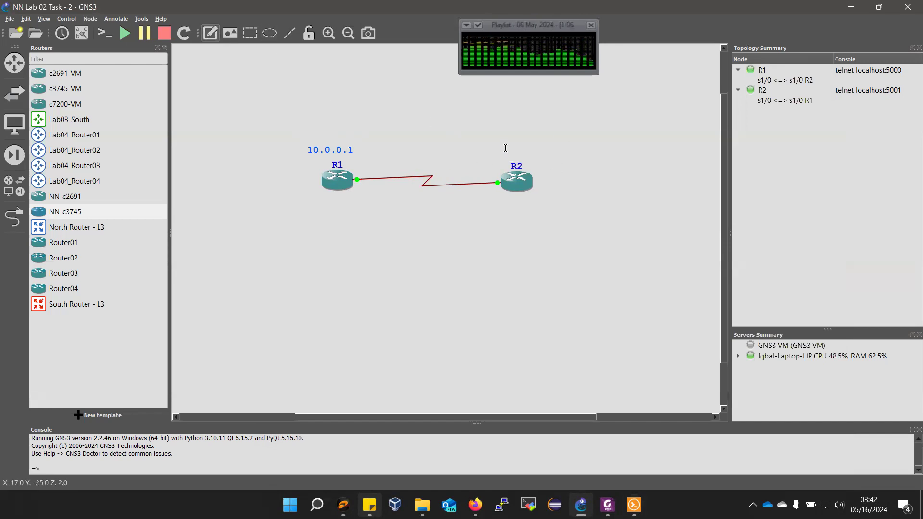
pyautogui.write('10.0')
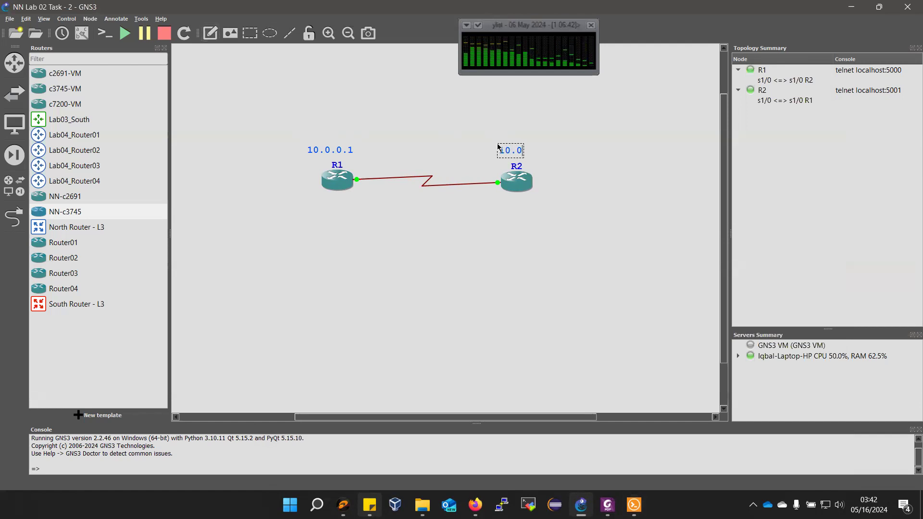
pyautogui.write('.0.2')
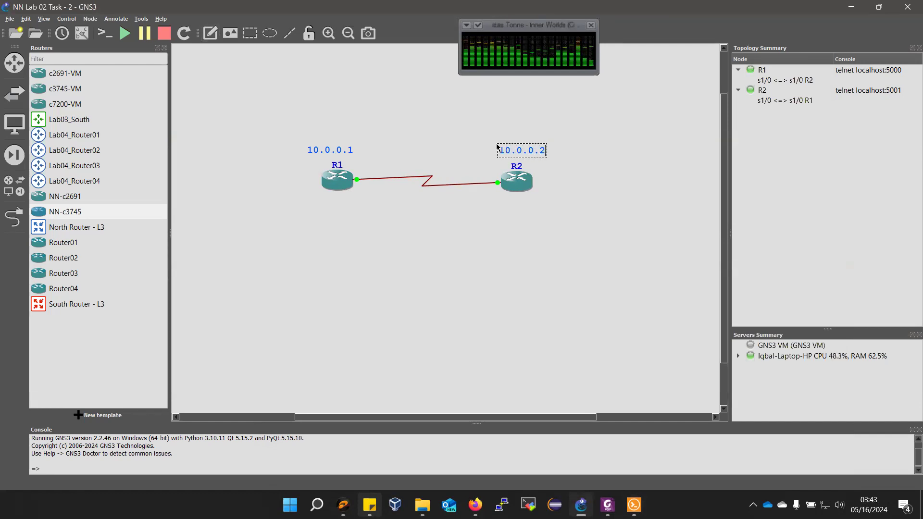
pyautogui.click(490, 145)
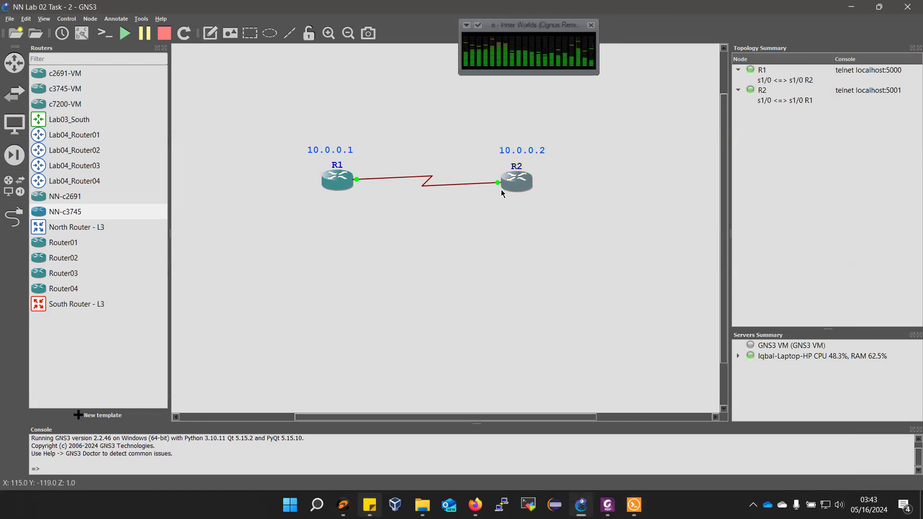
# - Show the interface labels and move both s1/0 labels clear of the router icons, just below R1 and R2
pyautogui.click(82, 33)
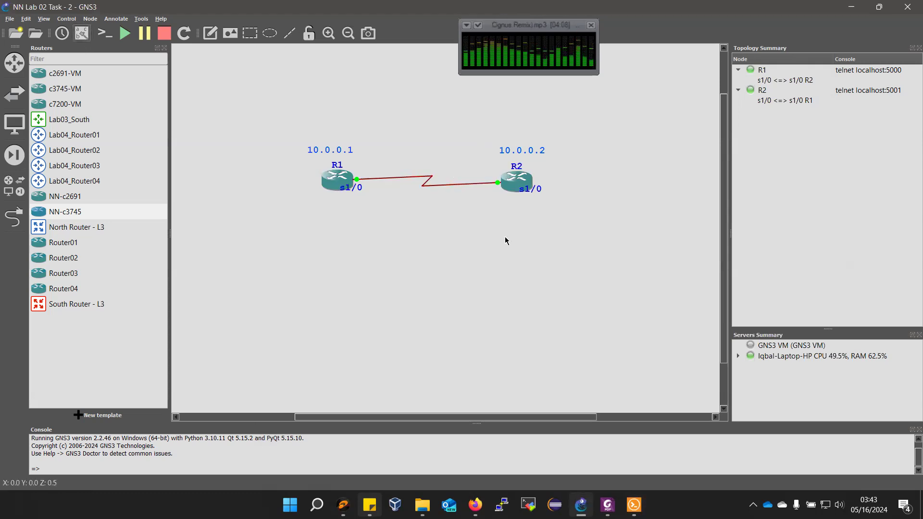
pyautogui.moveTo(358, 197); pyautogui.dragTo(368, 210)
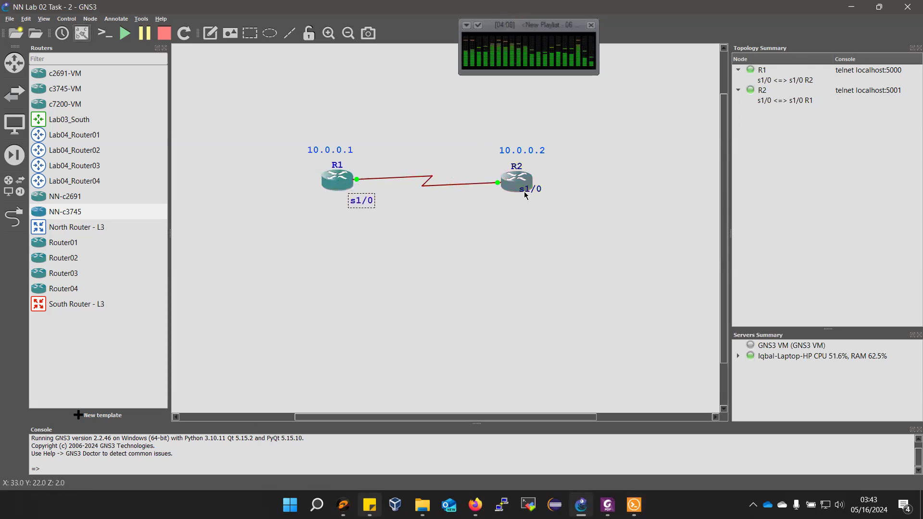
pyautogui.moveTo(524, 193); pyautogui.dragTo(505, 208)
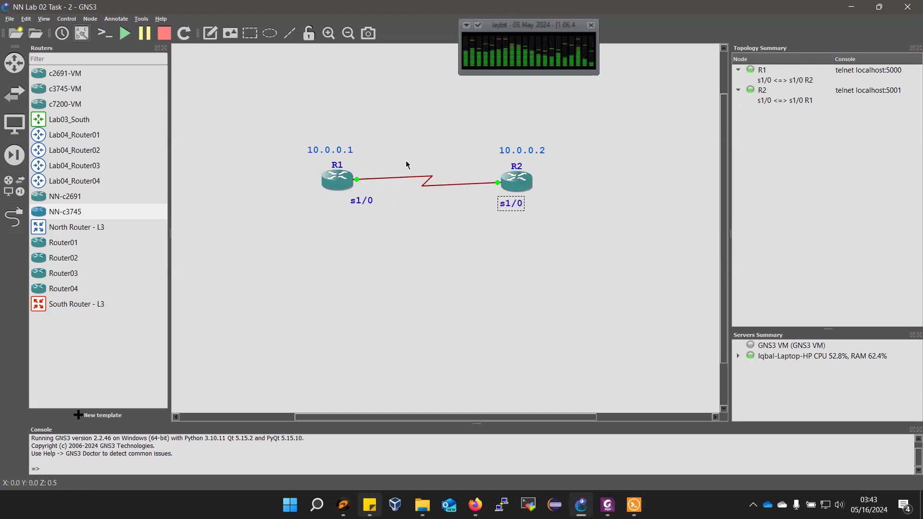
# - Add a text note with the network address "10.0.0.0" above the serial link between the two routers
pyautogui.click(210, 33)
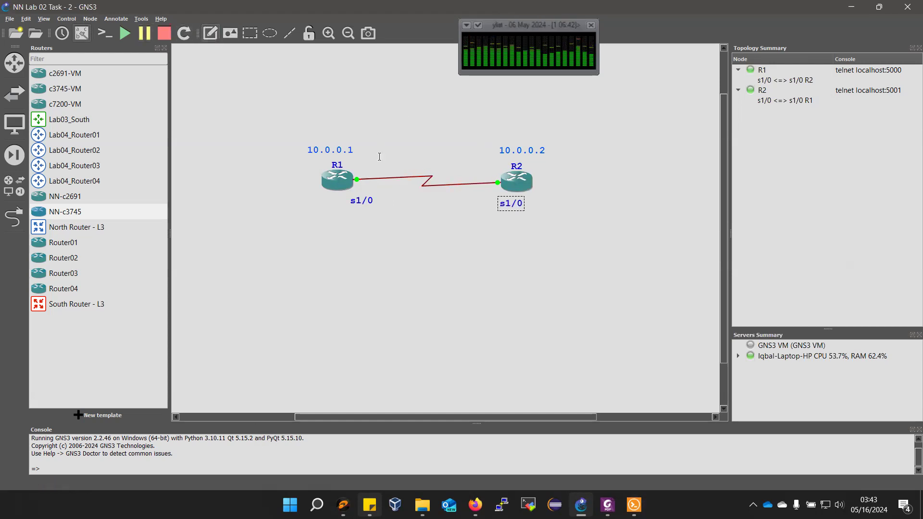
pyautogui.click(398, 160)
pyautogui.write('10.0.0.0')
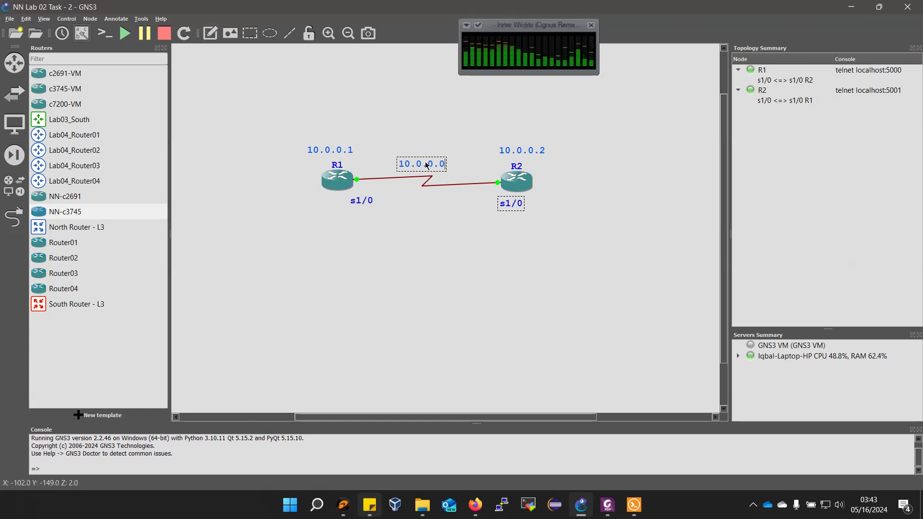
pyautogui.click(274, 136)
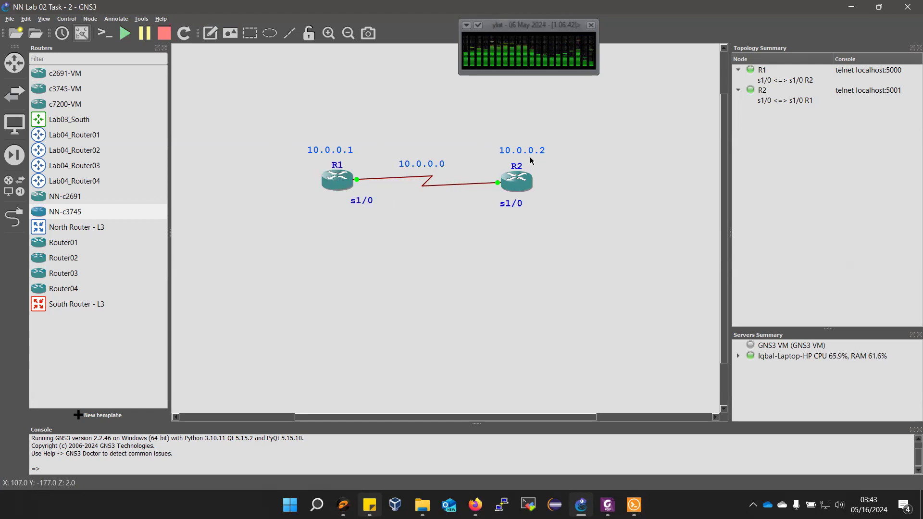
# - Switch to R1's Solar-PuTTY console and test the link to R2 with "ping 10.0.0.2"
pyautogui.hotkey('alt', 'Tab')
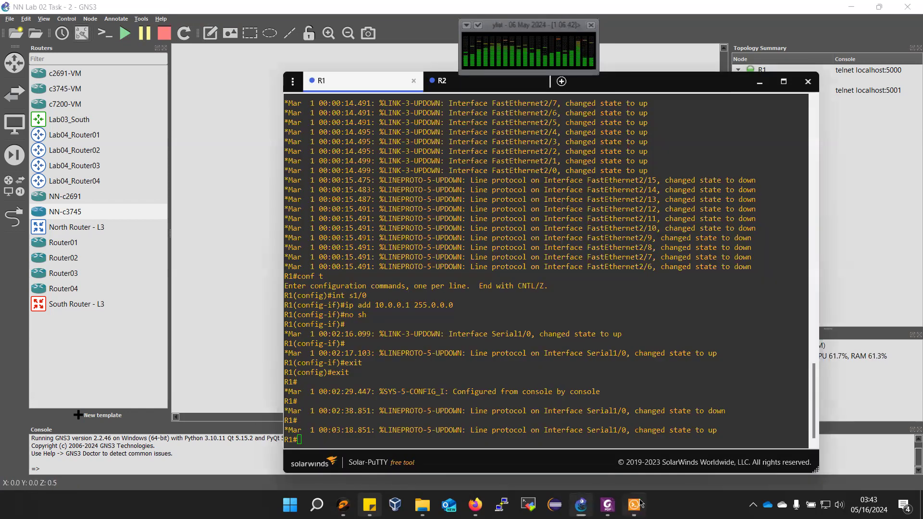
pyautogui.write('p')
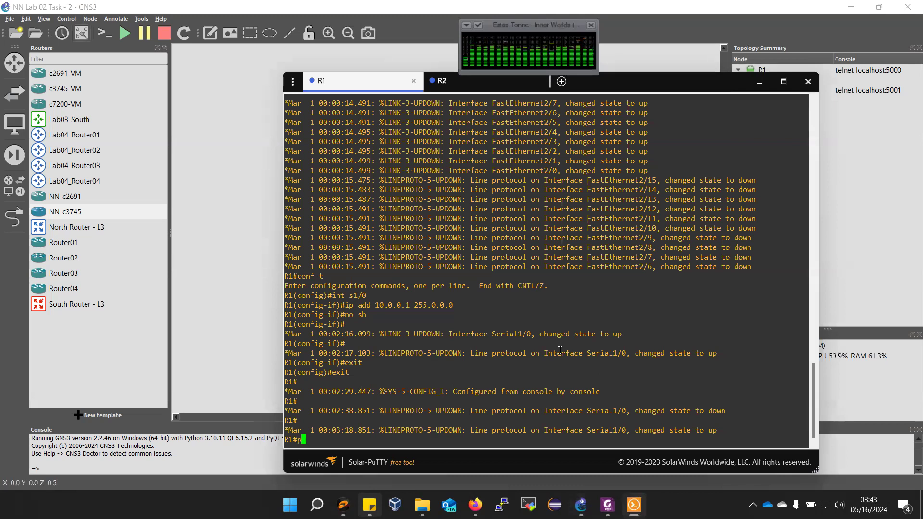
pyautogui.write('ing 1')
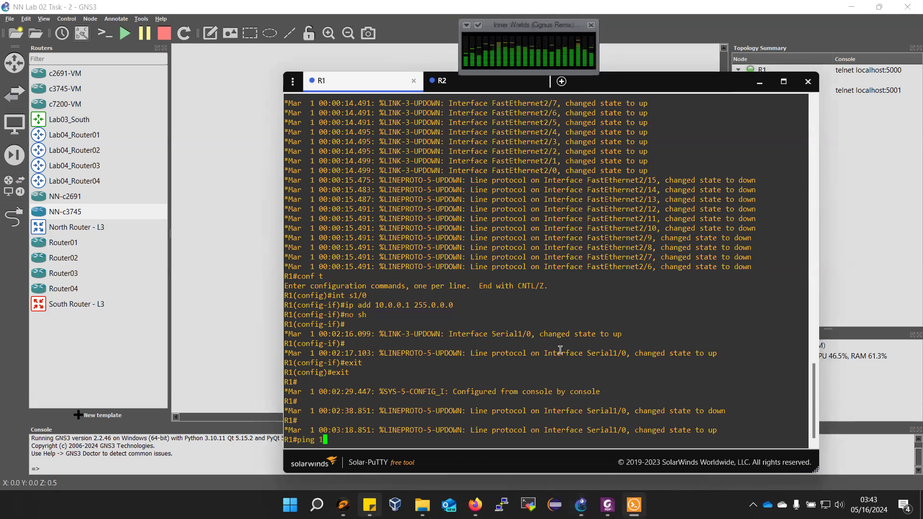
pyautogui.write('0.0.0.')
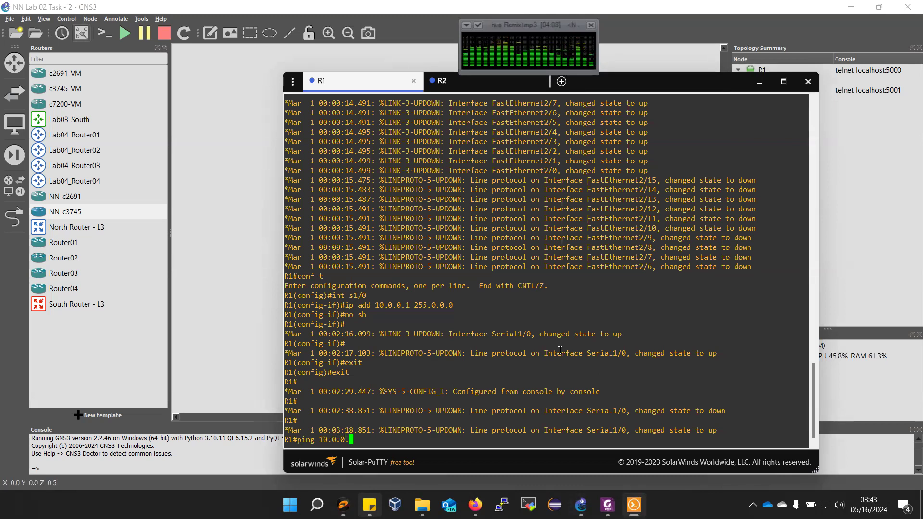
pyautogui.write('2')
pyautogui.press('Return')
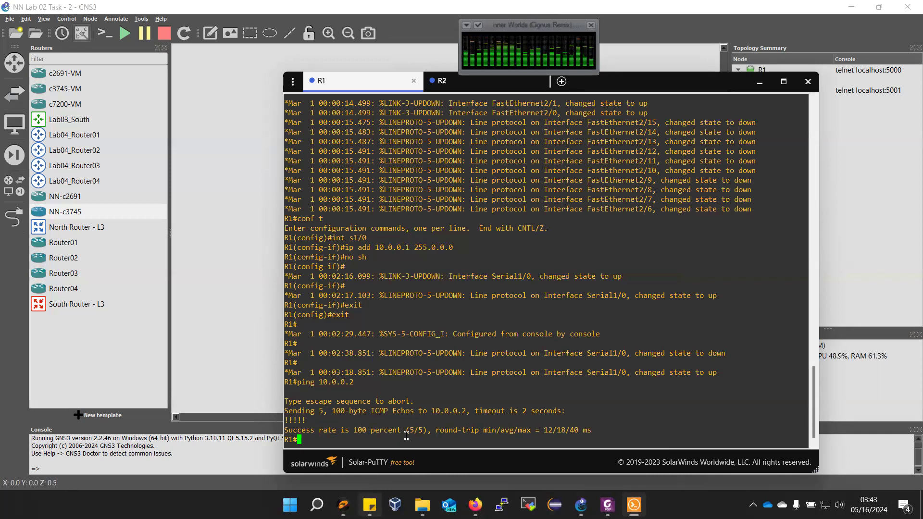
# - Switch to R2's console and test the link to R1 with "ping 10.0.0.1"
pyautogui.click(441, 87)
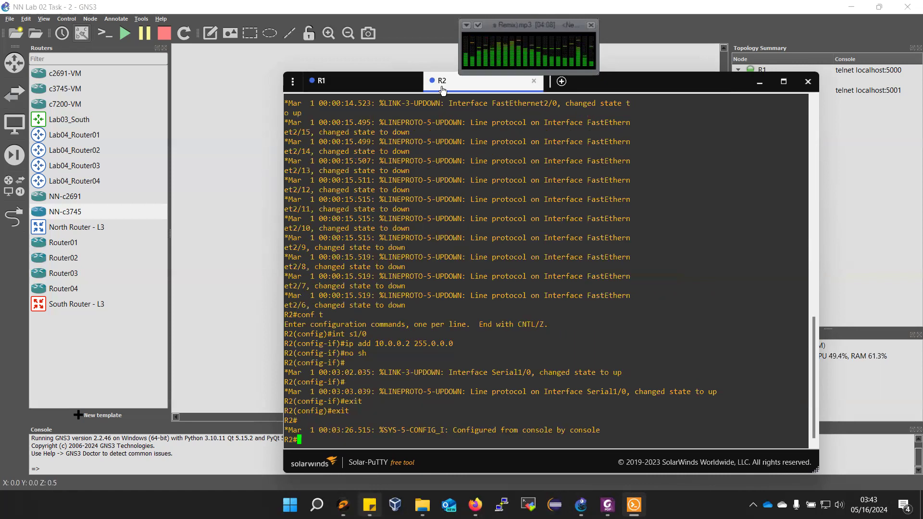
pyautogui.write('pi')
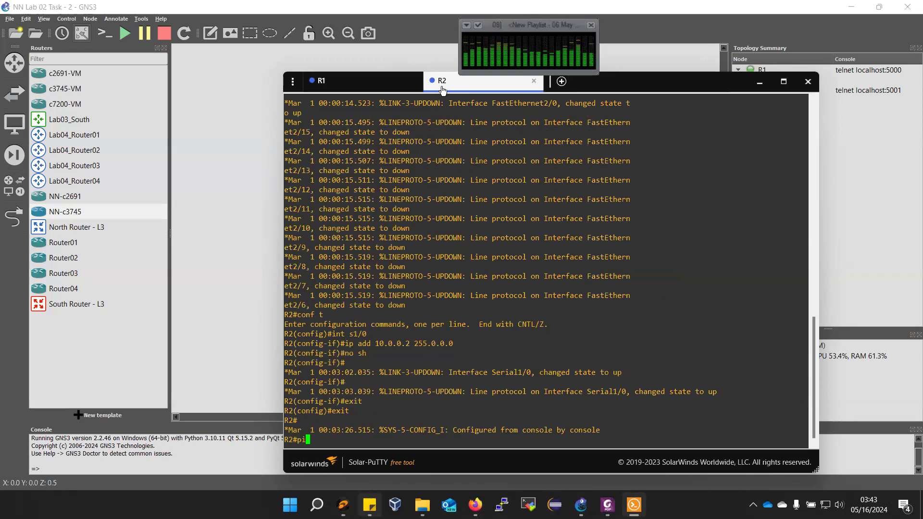
pyautogui.write('ng 10.0.0.1')
pyautogui.press('Return')
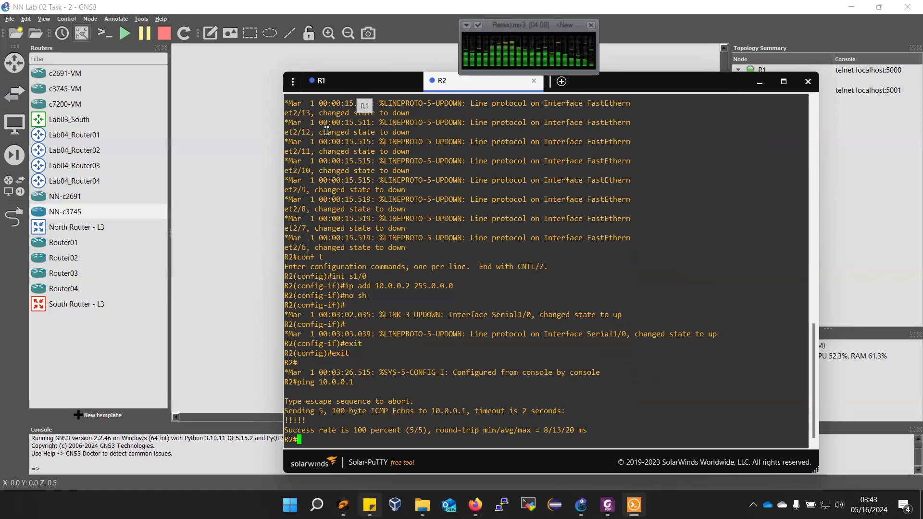
# - Switch to the lab manual in Foxit PhantomPDF and review Figure 2-2 and the Router_1 and Router_2 steps boxes
pyautogui.click(608, 505)
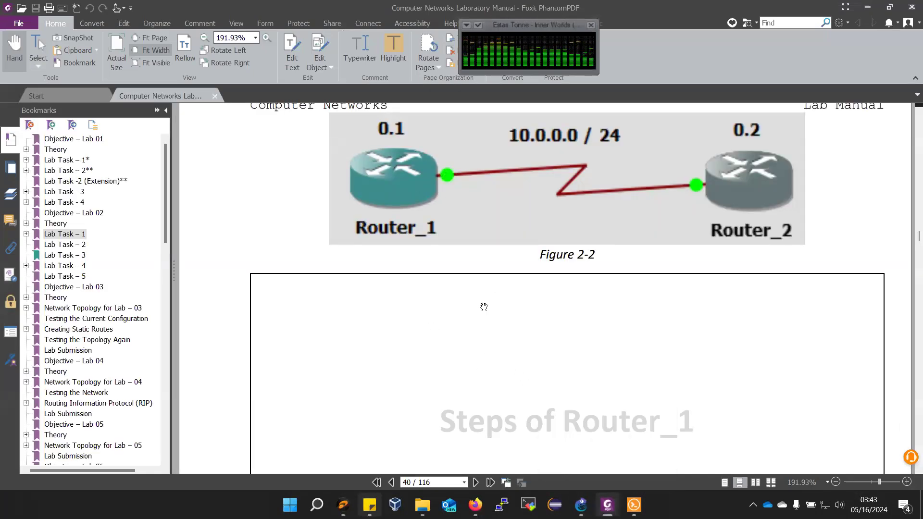
pyautogui.scroll(-3, 495, 349)
pyautogui.scroll(-2, 500, 385)
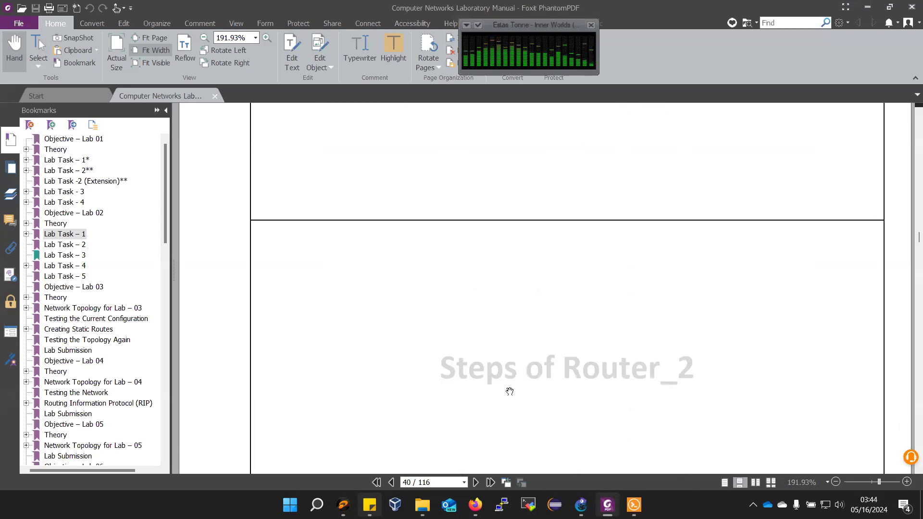
pyautogui.scroll(2, 647, 313)
pyautogui.scroll(3, 704, 210)
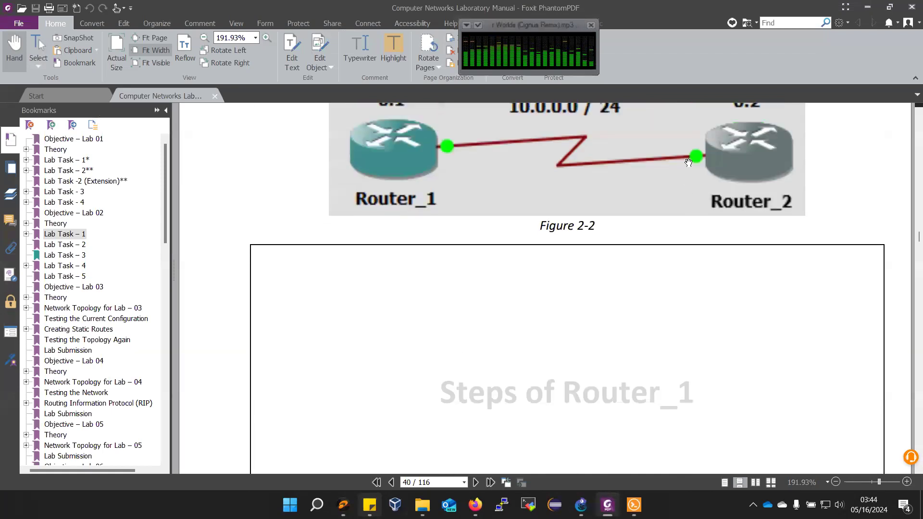
pyautogui.scroll(-4, 553, 427)
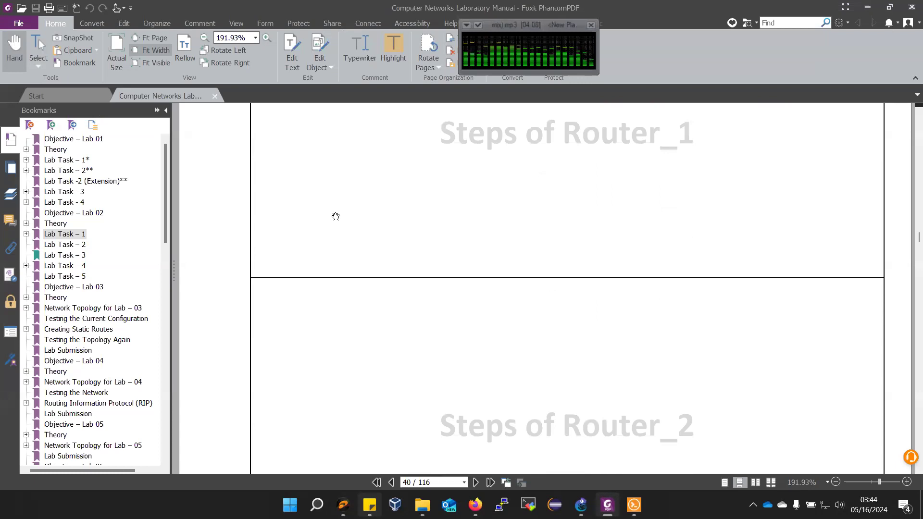
# - Switch back to GNS3 and stop all devices in the project, accepting the confirmation
pyautogui.click(581, 505)
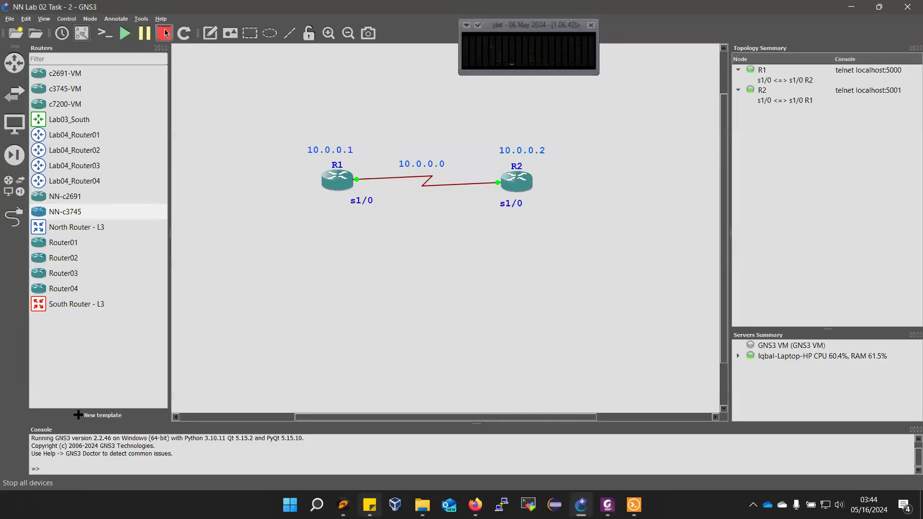
pyautogui.click(166, 32)
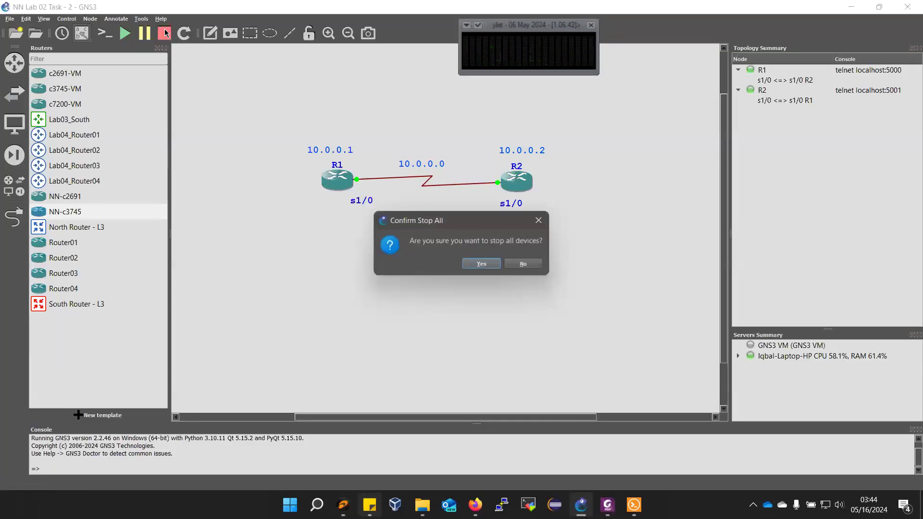
pyautogui.click(470, 265)
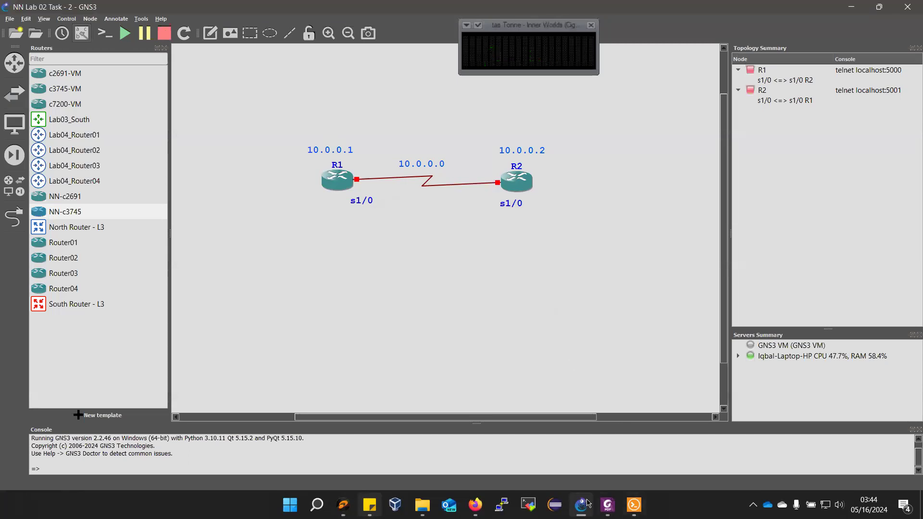
# - Return to the lab manual and read the Lab Task – 3 instructions, the Figure 2-3 topology and the Router_1 DHCP configuration dump
pyautogui.click(607, 505)
pyautogui.scroll(-5, 493, 335)
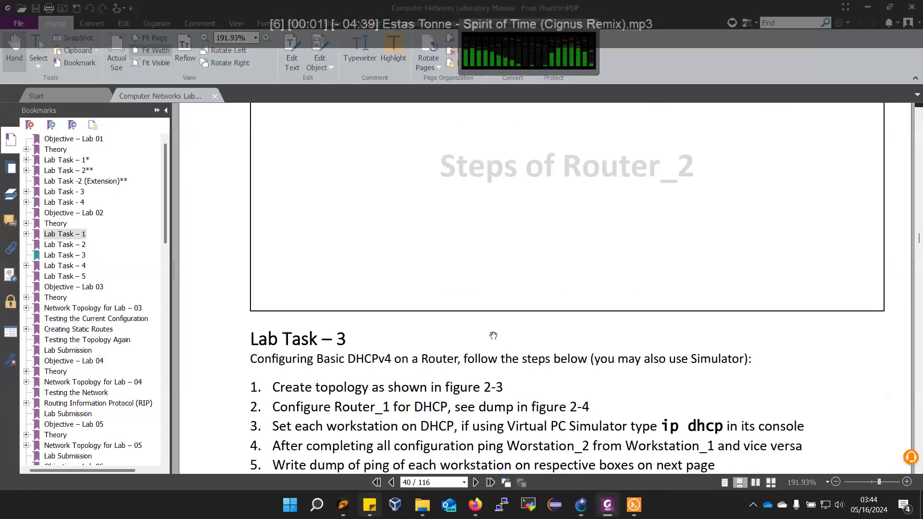
pyautogui.scroll(-4, 493, 336)
pyautogui.scroll(-4, 491, 336)
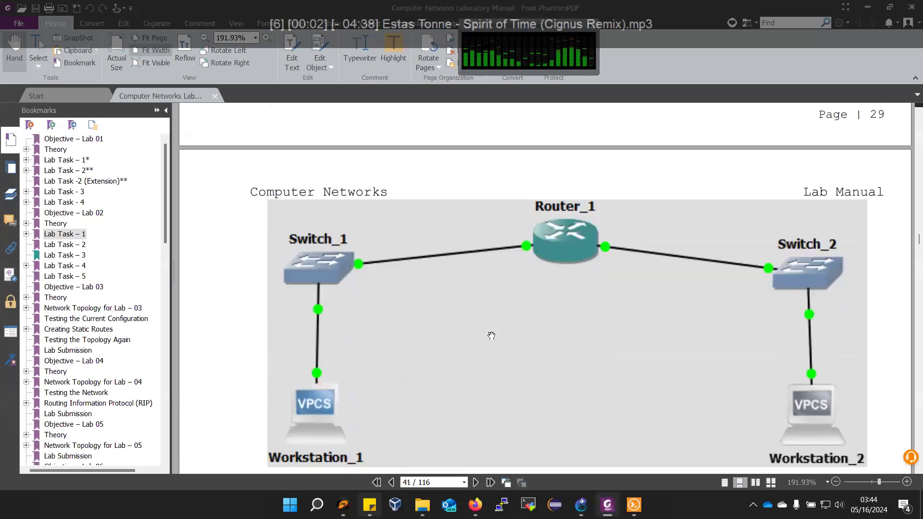
pyautogui.scroll(-1, 492, 336)
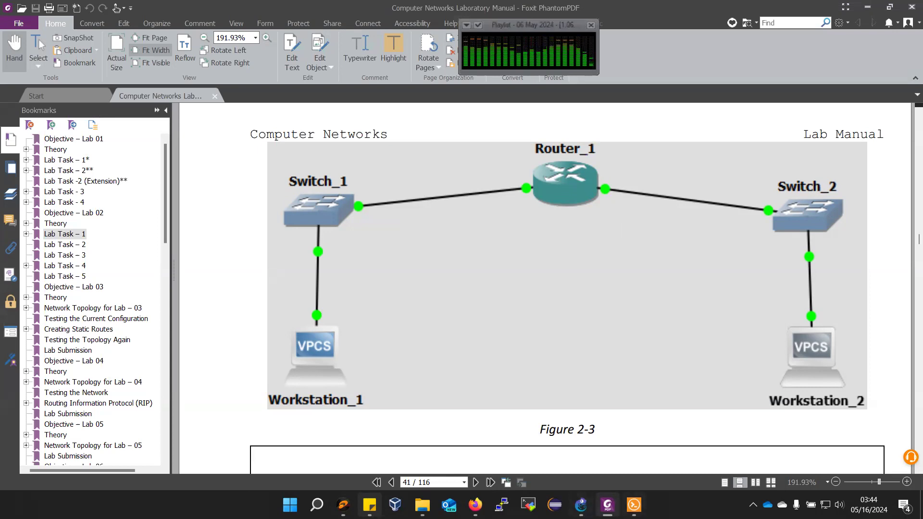
pyautogui.moveTo(609, 506)
pyautogui.scroll(-10, 529, 347)
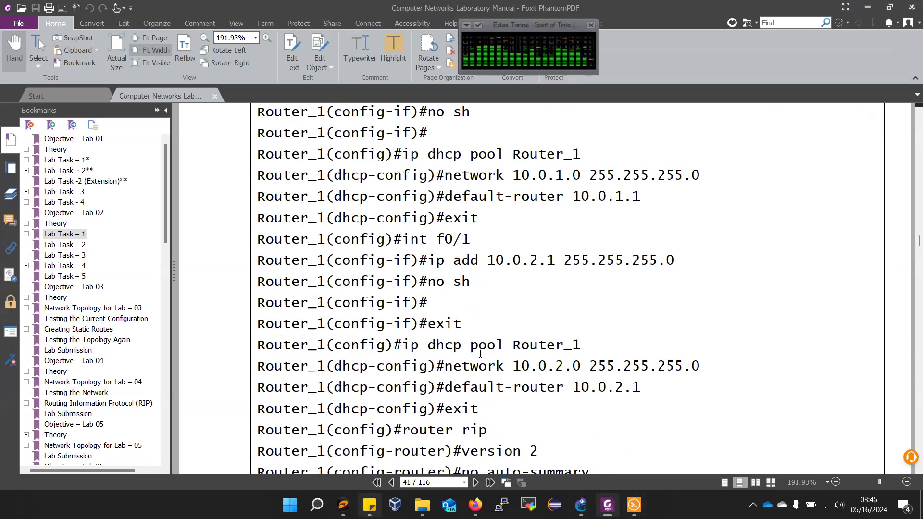
pyautogui.scroll(3, 480, 354)
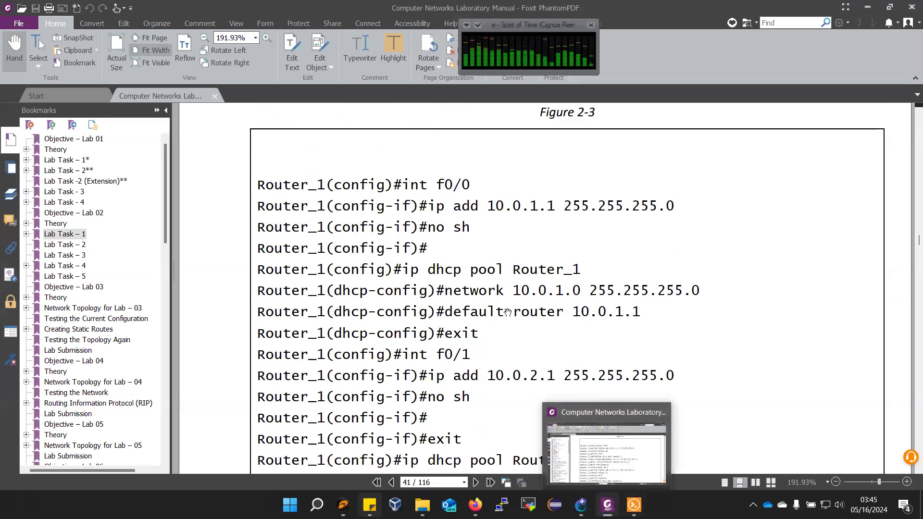
# - Skim the rest of the Router_1 DHCP commands in the lab manual and close the leftover R2 console window
pyautogui.scroll(-1, 508, 315)
pyautogui.scroll(-1, 481, 425)
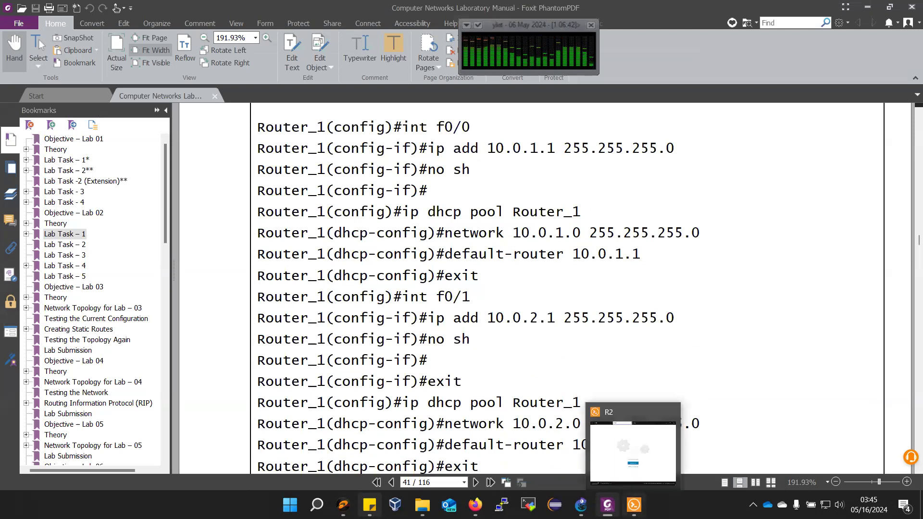
pyautogui.click(622, 473)
pyautogui.click(804, 85)
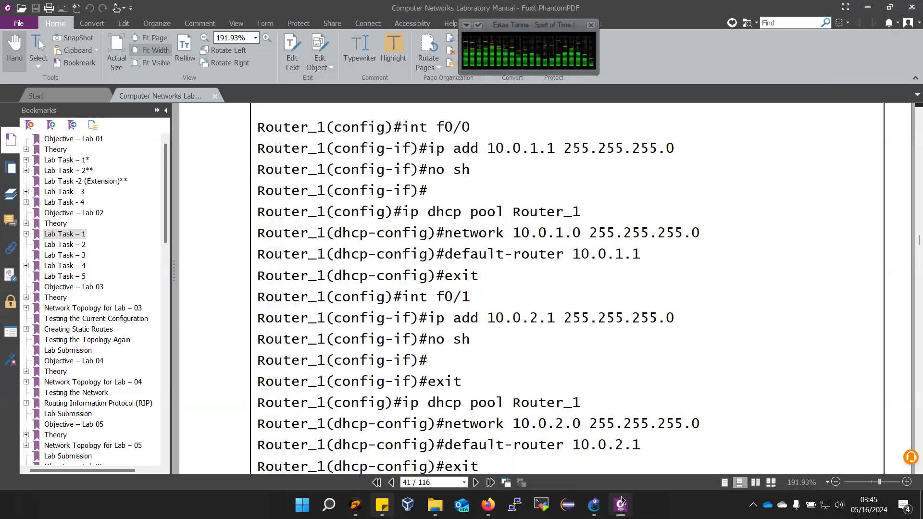
# - Switch to GNS3 and create a new blank project named "NN Lab 02 Task - 3"
pyautogui.click(594, 505)
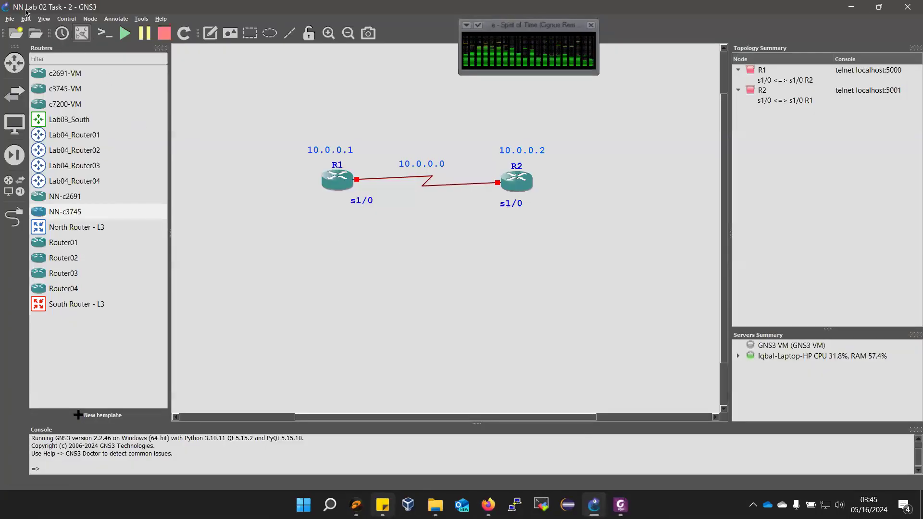
pyautogui.click(13, 17)
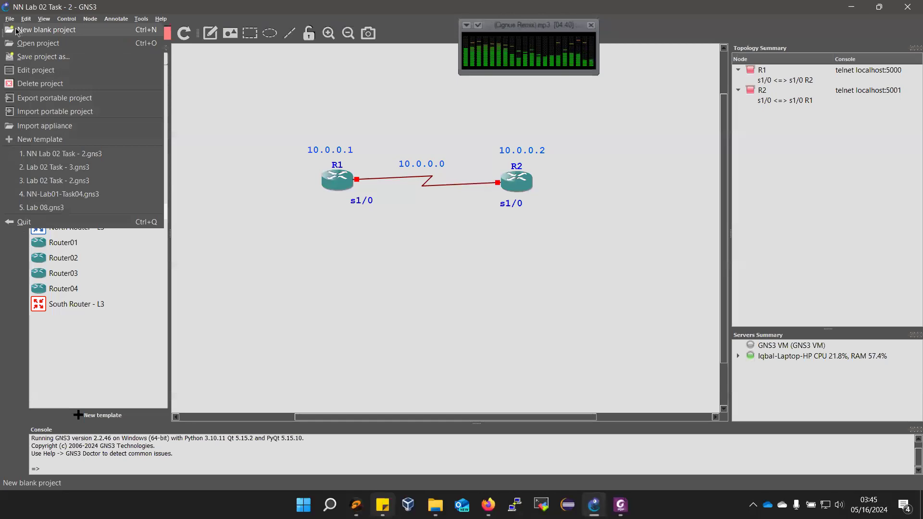
pyautogui.click(24, 33)
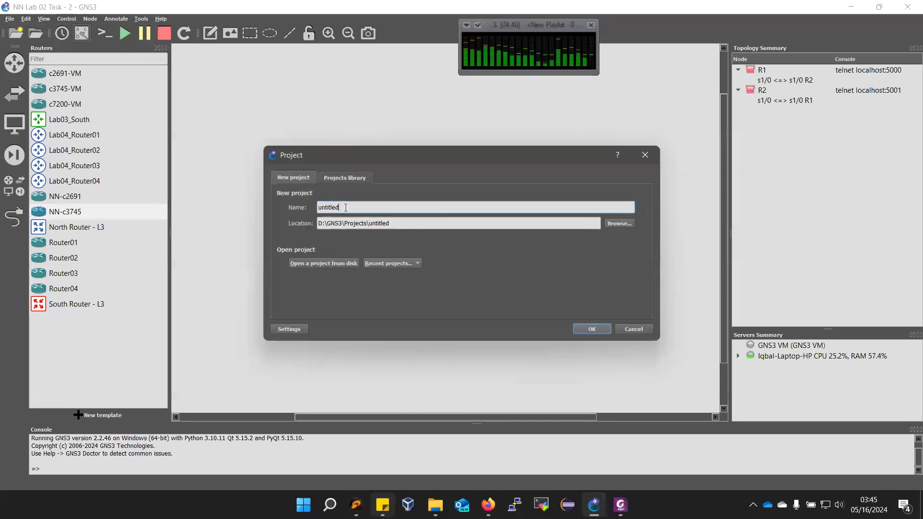
pyautogui.write('NN Lab 02 Task - 3')
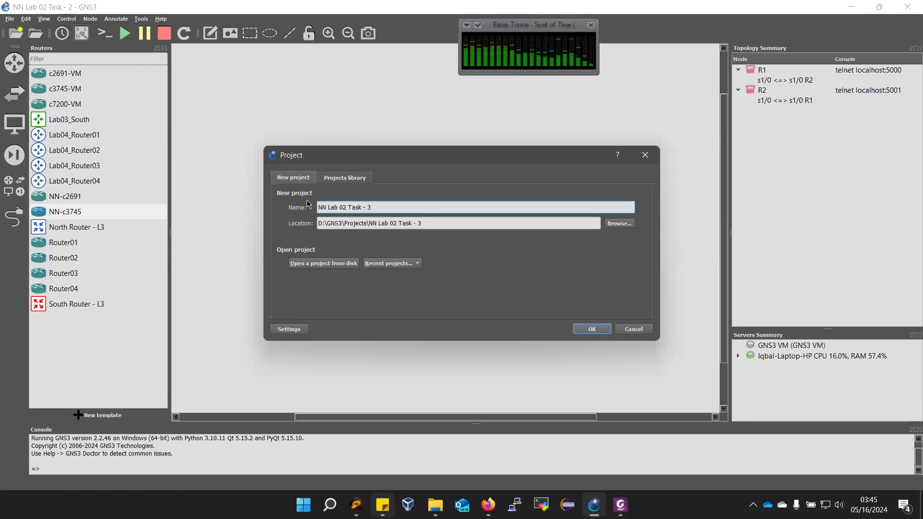
pyautogui.press('Return')
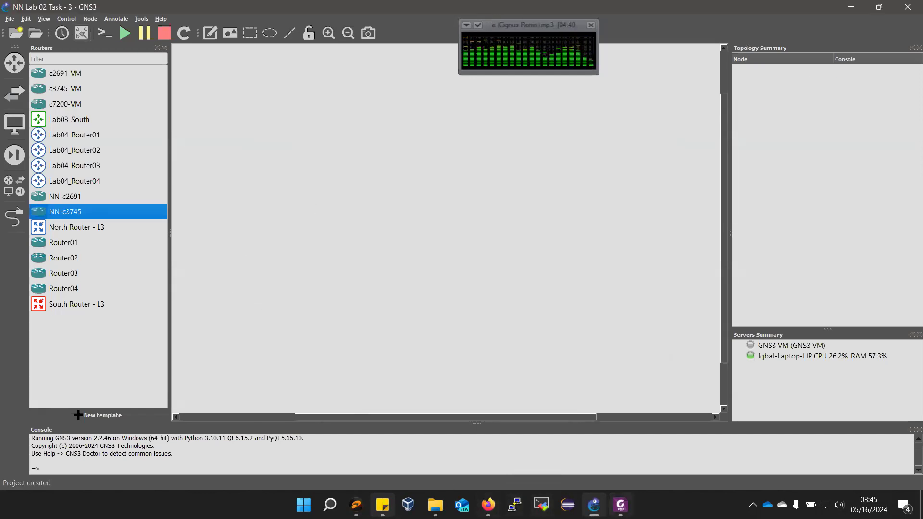
# - Check Figure 2-3 in the Foxit PhantomPDF lab manual, return to GNS3 and place one NN-c2691 router high on the canvas
pyautogui.click(621, 505)
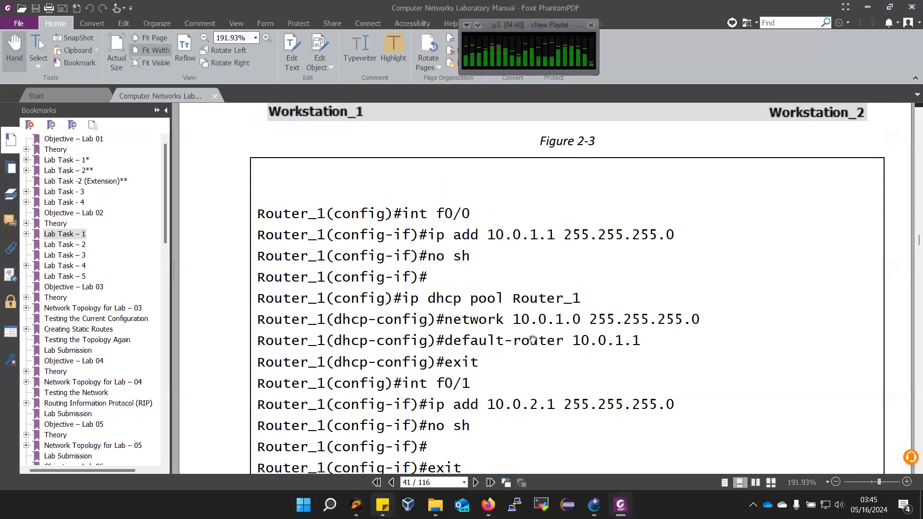
pyautogui.scroll(5, 533, 340)
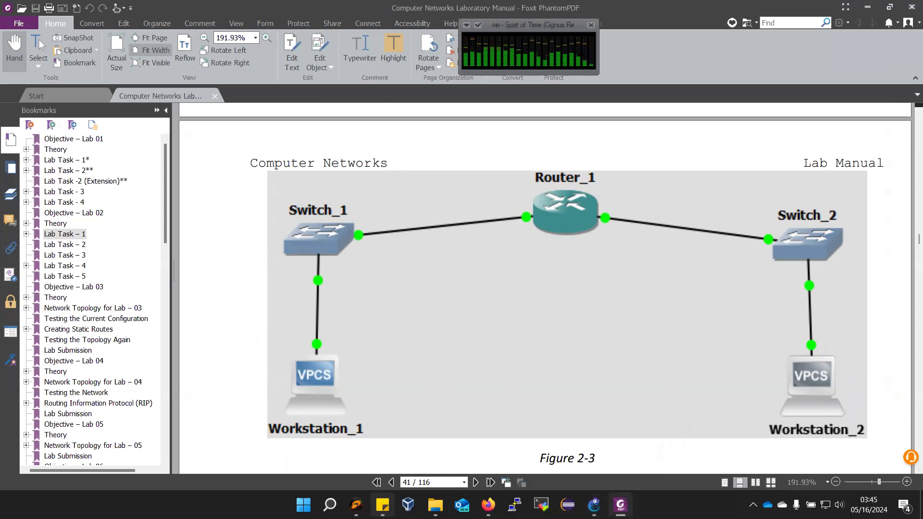
pyautogui.click(596, 504)
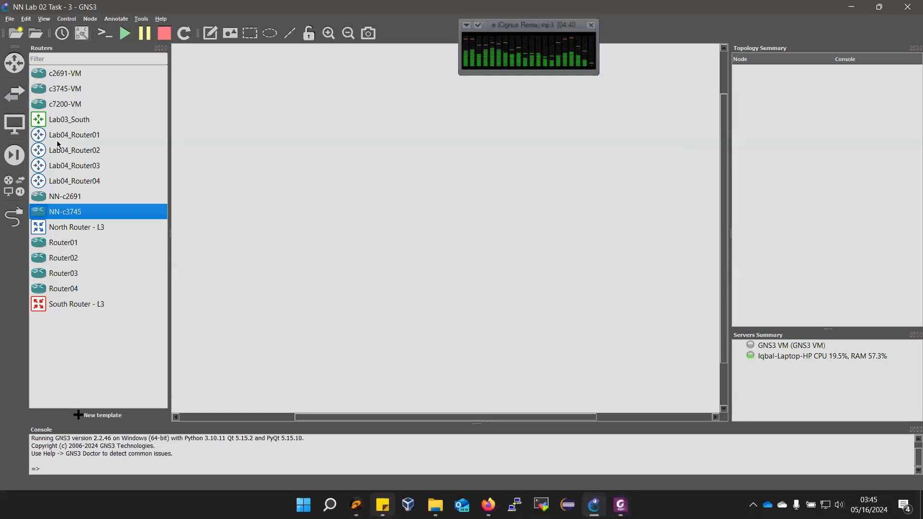
pyautogui.click(61, 197)
pyautogui.moveTo(445, 121); pyautogui.dragTo(456, 118)
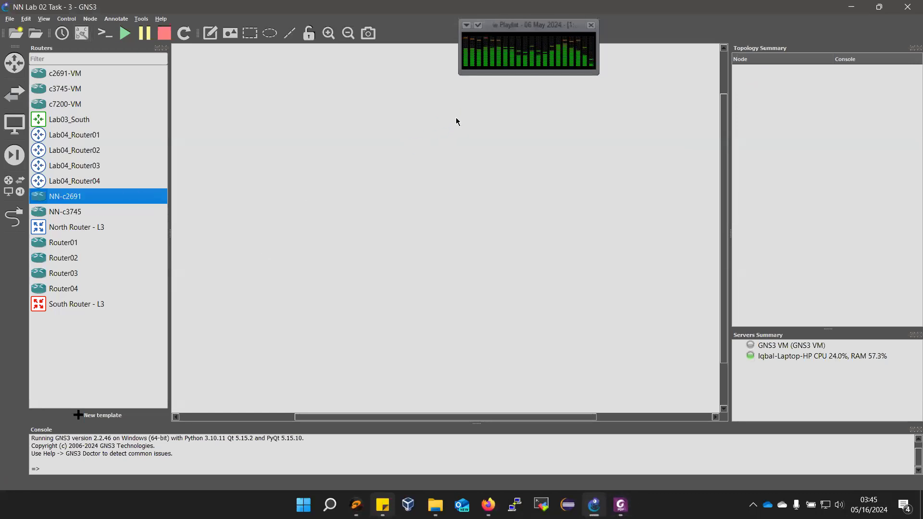
pyautogui.moveTo(465, 127); pyautogui.dragTo(447, 118)
pyautogui.moveTo(766, 59); pyautogui.dragTo(835, 59)
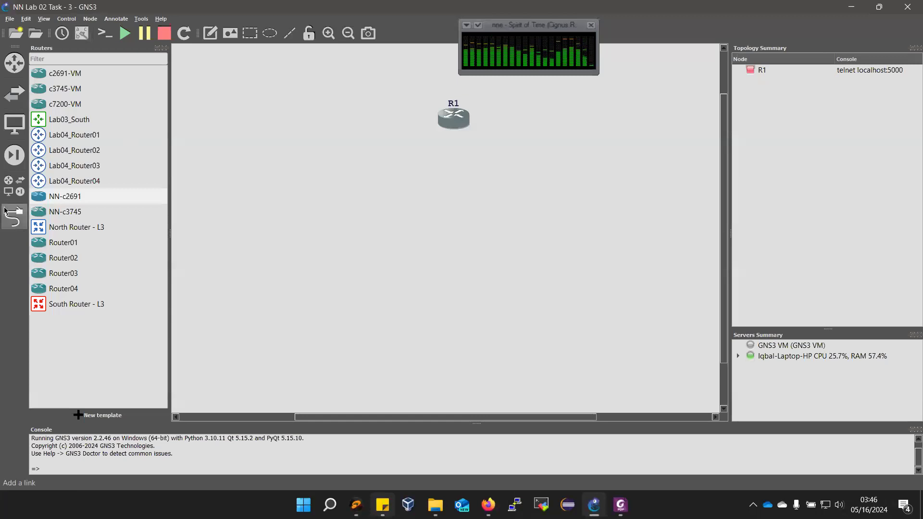
# - Add two Ethernet switches to the topology, one on each side below router R1
pyautogui.click(14, 93)
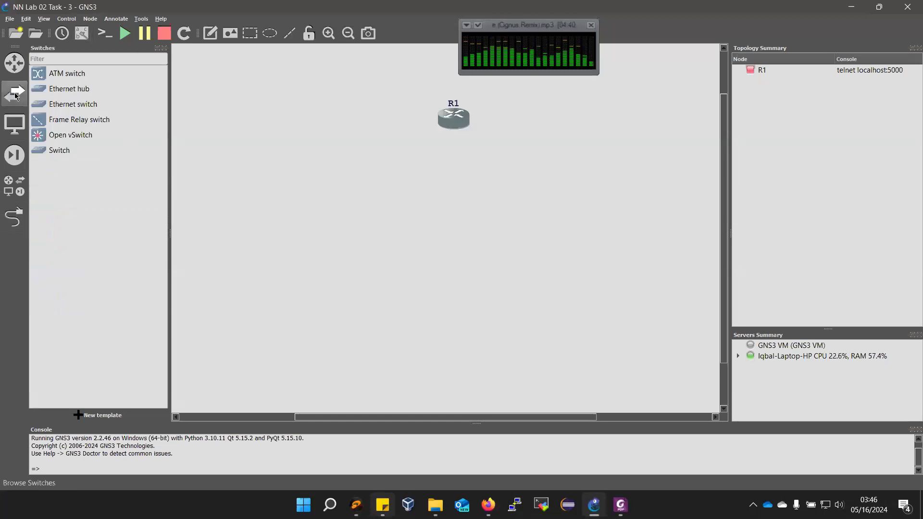
pyautogui.moveTo(58, 108); pyautogui.dragTo(275, 174)
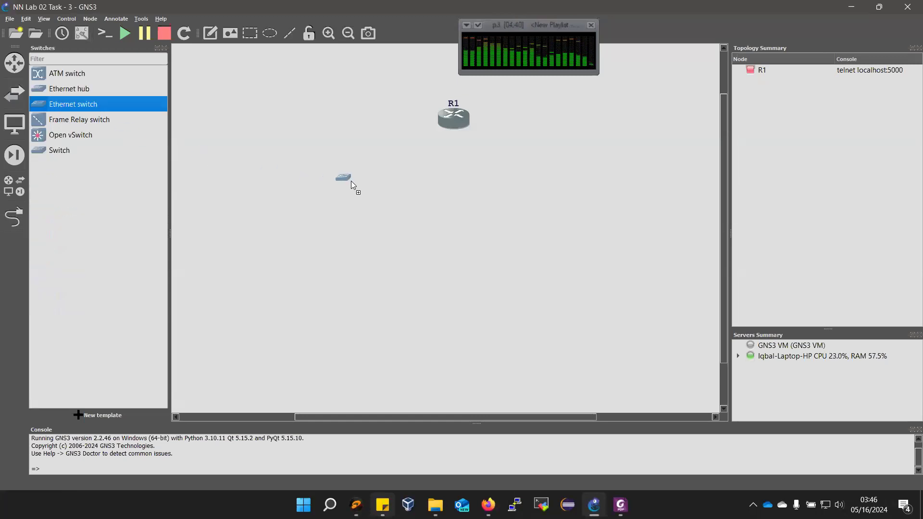
pyautogui.moveTo(352, 184); pyautogui.dragTo(284, 172)
pyautogui.moveTo(113, 107); pyautogui.dragTo(547, 163)
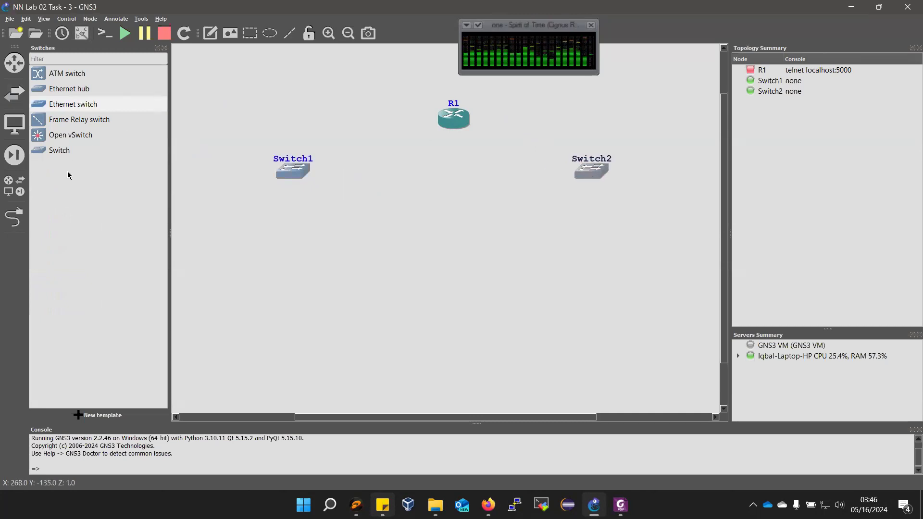
# - Add two VPCS end devices to the topology, one beneath Switch1 and one beneath Switch2
pyautogui.click(14, 124)
pyautogui.moveTo(58, 366); pyautogui.dragTo(302, 261)
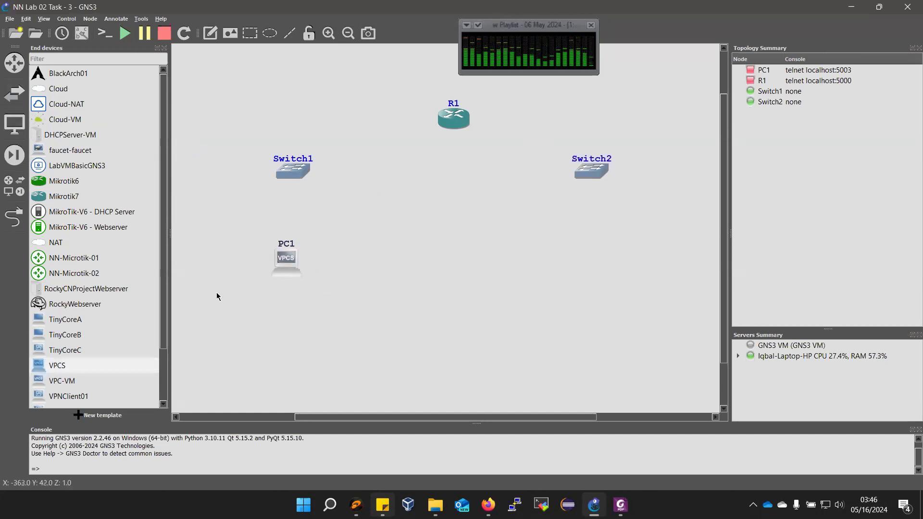
pyautogui.moveTo(52, 365); pyautogui.dragTo(599, 251)
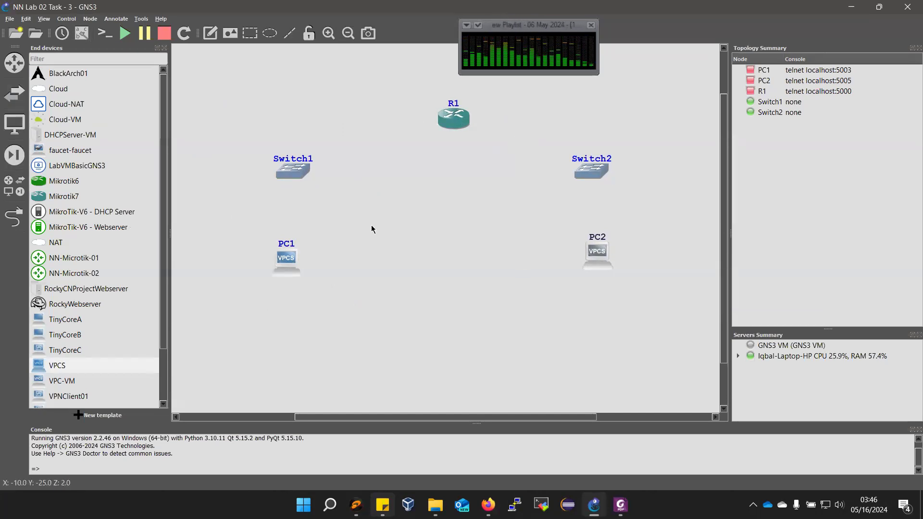
# - Link R1's FastEthernet0/0 to Switch1's Ethernet0, and Switch1's Ethernet1 to PC1's Ethernet0
pyautogui.click(13, 217)
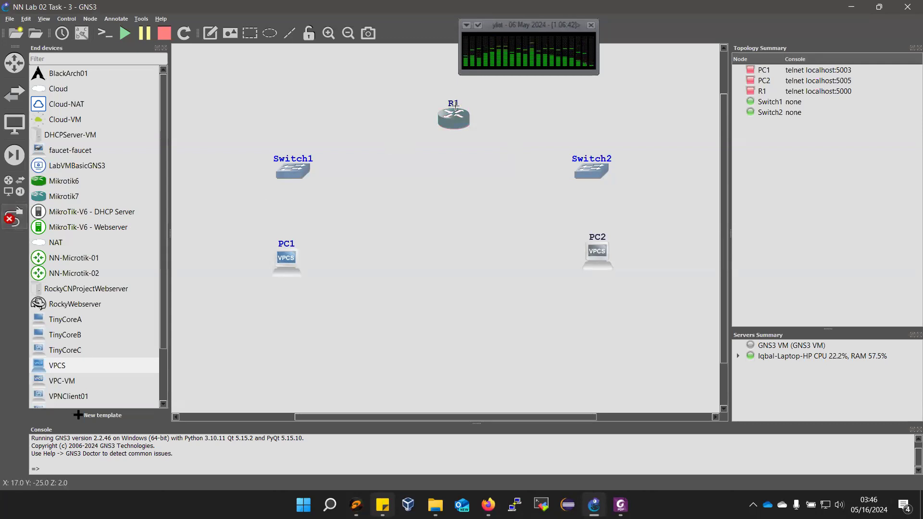
pyautogui.click(452, 114)
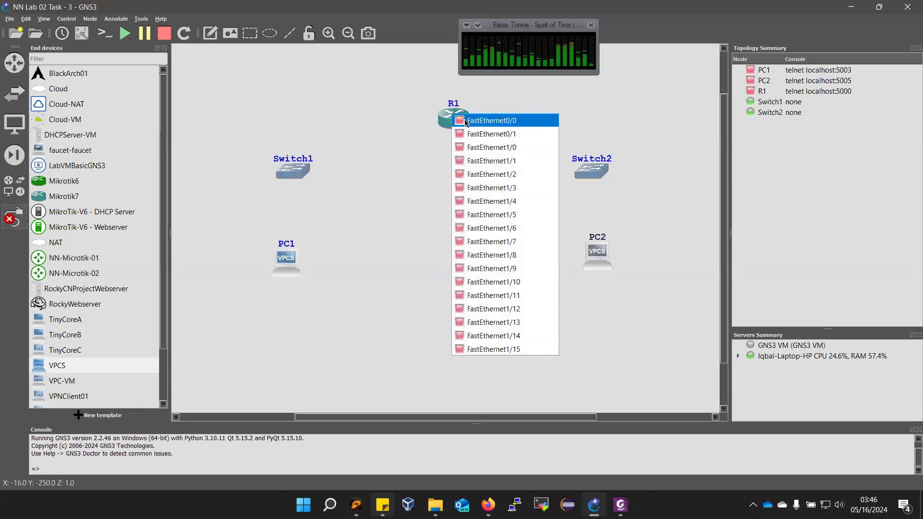
pyautogui.click(465, 121)
pyautogui.click(302, 167)
pyautogui.click(313, 174)
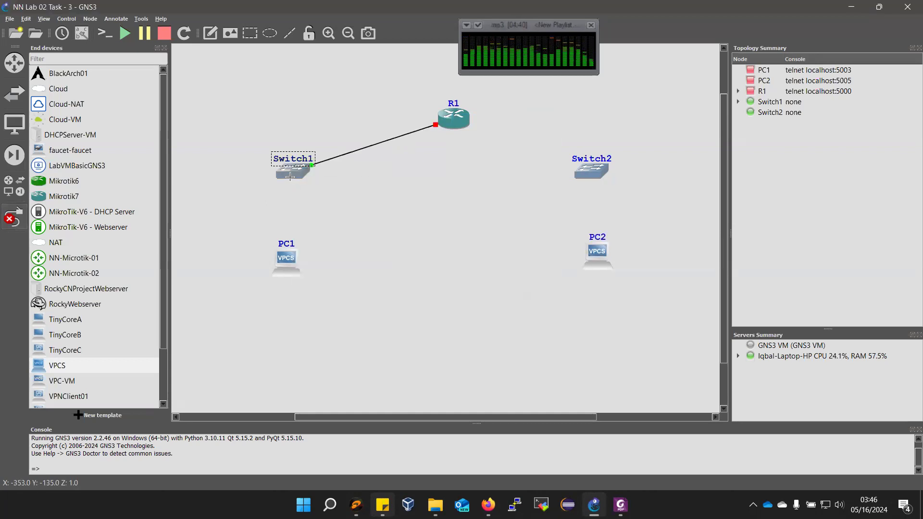
pyautogui.click(290, 177)
pyautogui.click(307, 196)
pyautogui.click(286, 251)
pyautogui.click(309, 260)
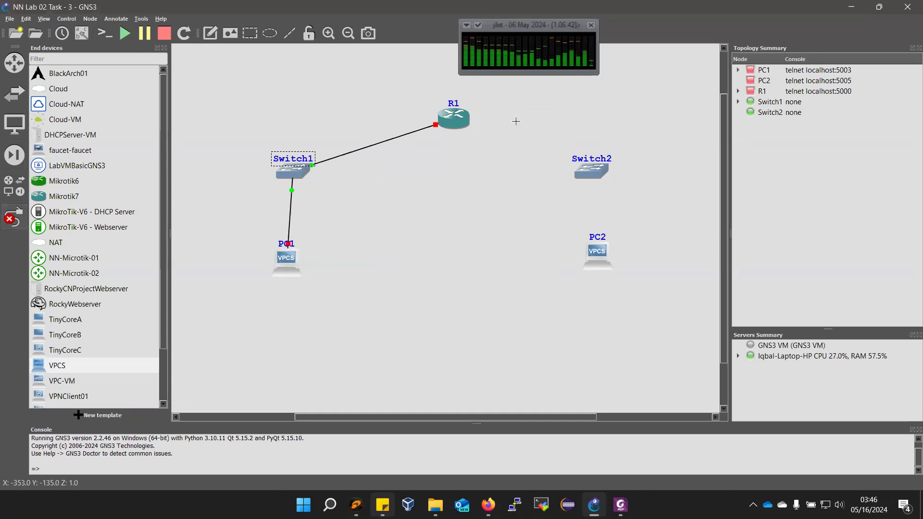
# - Link R1's FastEthernet0/1 to Switch2's Ethernet0 and Switch2's Ethernet1 to PC2's Ethernet0, ending link creation
pyautogui.click(458, 122)
pyautogui.click(479, 141)
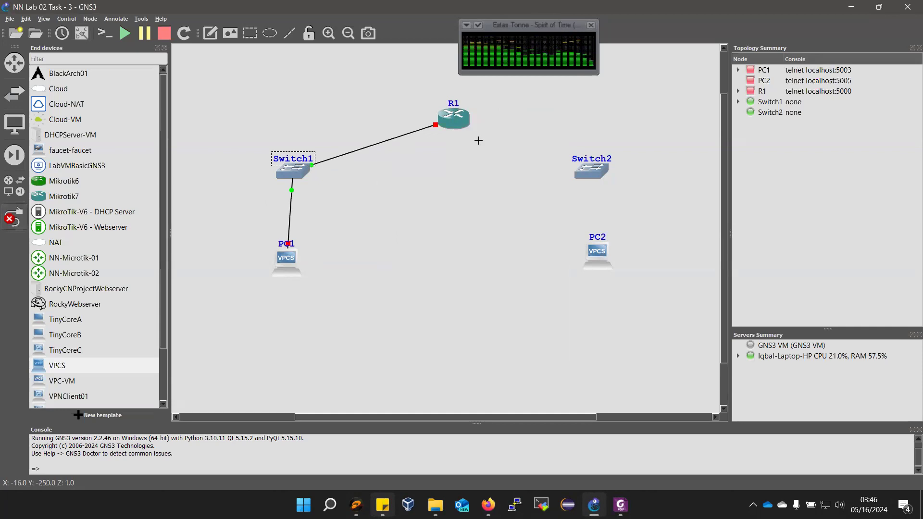
pyautogui.click(602, 177)
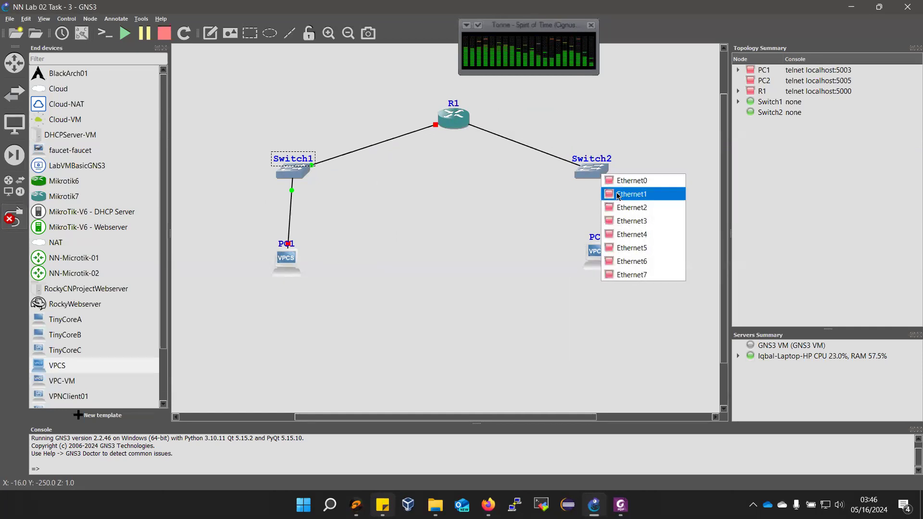
pyautogui.click(619, 180)
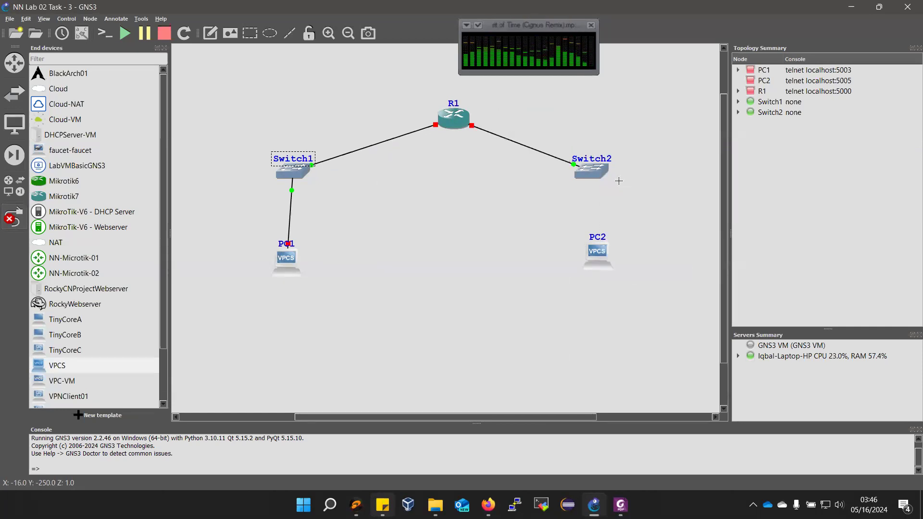
pyautogui.click(594, 174)
pyautogui.click(619, 182)
pyautogui.click(597, 249)
pyautogui.click(605, 253)
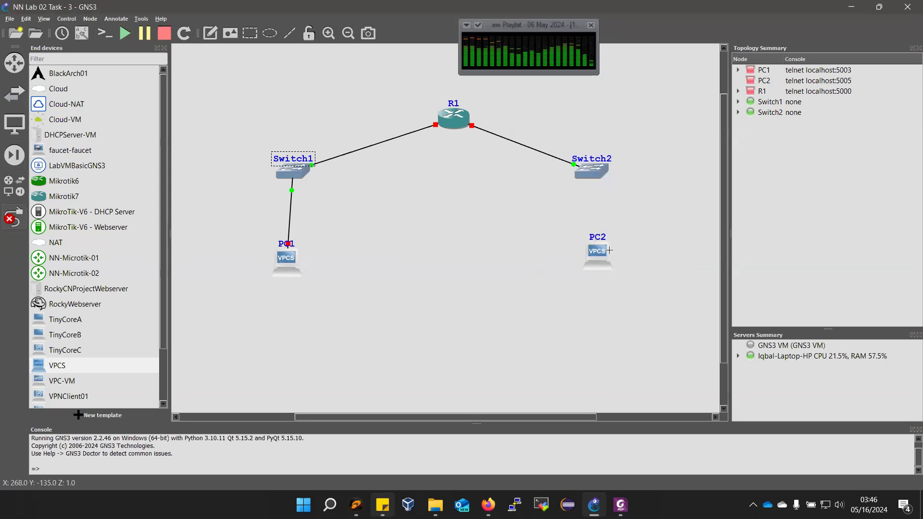
pyautogui.click(13, 221)
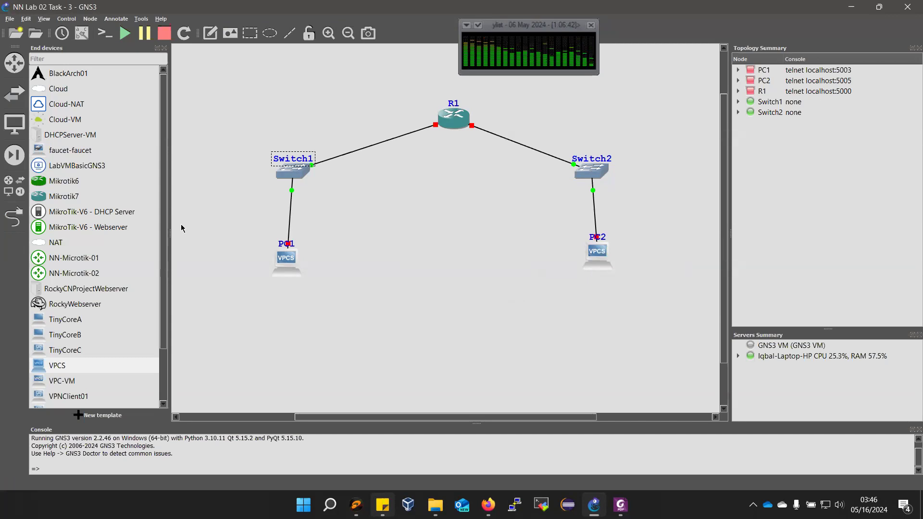
# - Place the PC1 and PC2 name labels below their icons and move both PCs closer beneath their switches
pyautogui.moveTo(295, 248); pyautogui.dragTo(294, 288)
pyautogui.moveTo(598, 237)
pyautogui.mouseDown()
pyautogui.moveTo(599, 282)
pyautogui.moveTo(596, 242)
pyautogui.mouseUp()
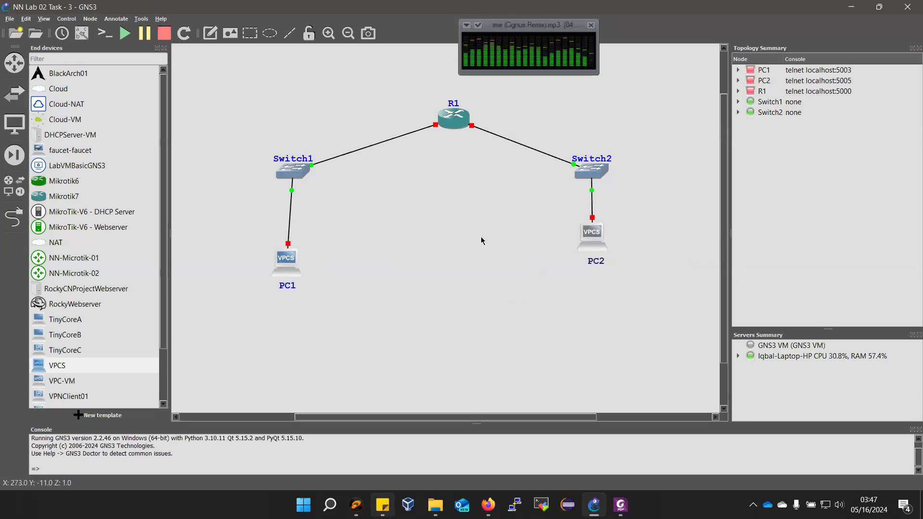
pyautogui.moveTo(296, 253); pyautogui.dragTo(304, 229)
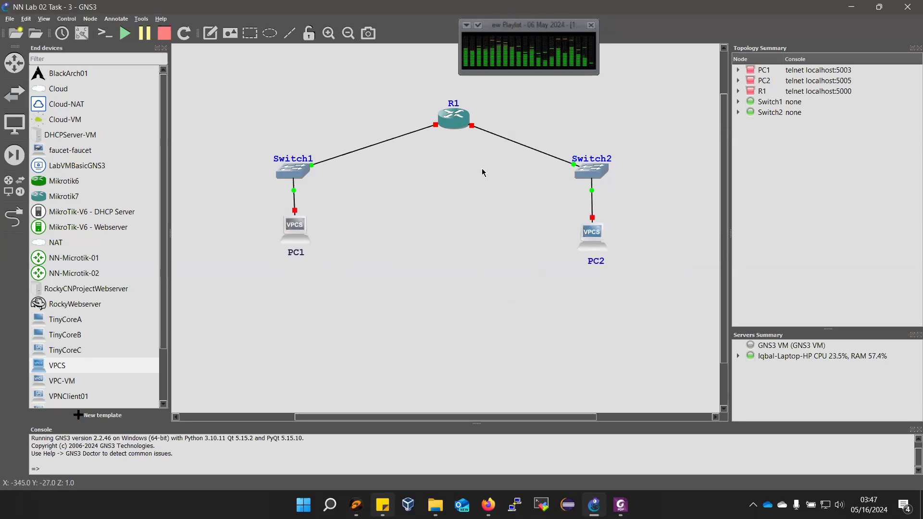
# - Show the interface labels and reposition those around R1, the switches and PC1 clear of the icons and links
pyautogui.click(82, 35)
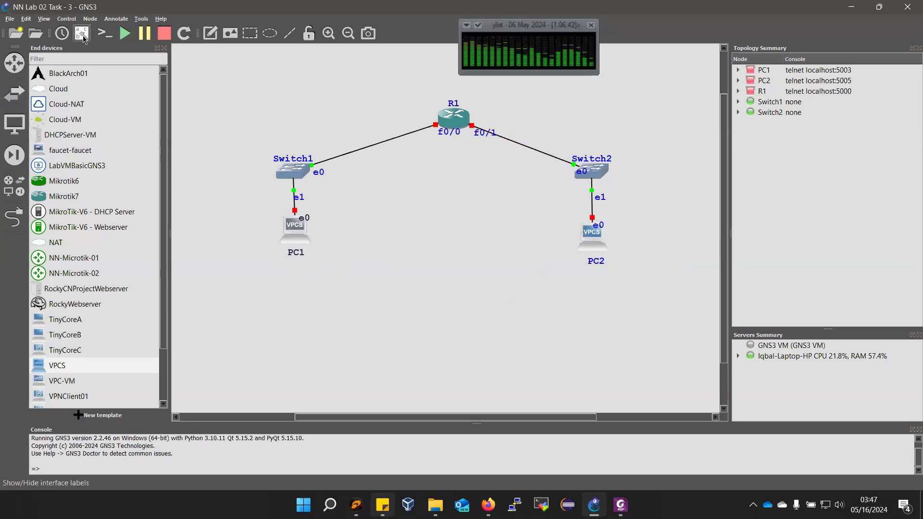
pyautogui.moveTo(303, 218); pyautogui.dragTo(307, 189)
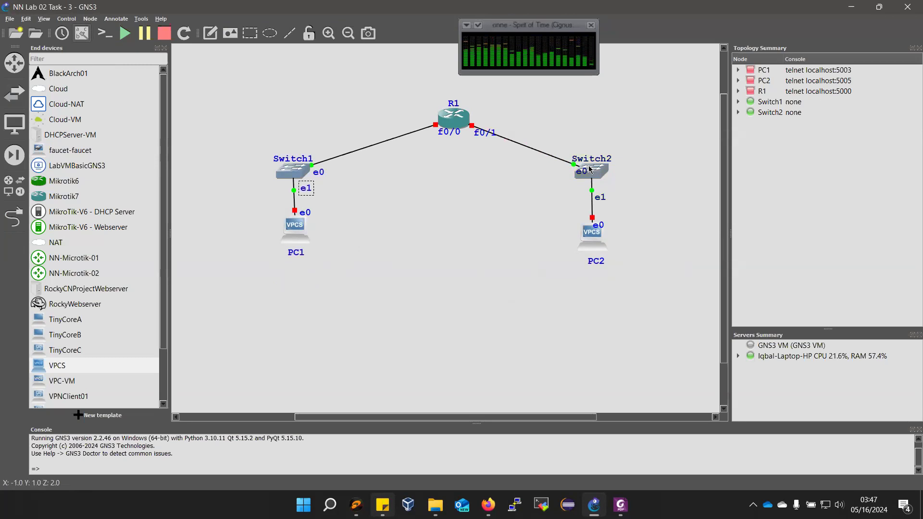
pyautogui.moveTo(567, 172); pyautogui.dragTo(560, 174)
pyautogui.moveTo(599, 197); pyautogui.dragTo(580, 197)
pyautogui.moveTo(447, 131); pyautogui.dragTo(402, 118)
pyautogui.moveTo(485, 135); pyautogui.dragTo(497, 118)
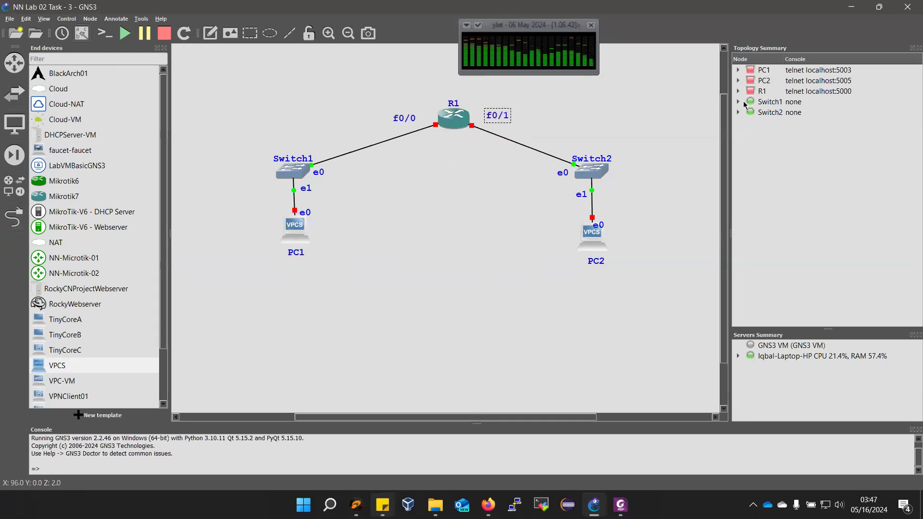
# - Expand PC1, PC2, R1, Switch1 and Switch2 in the topology summary with a wider Node column to review their links
pyautogui.click(739, 70)
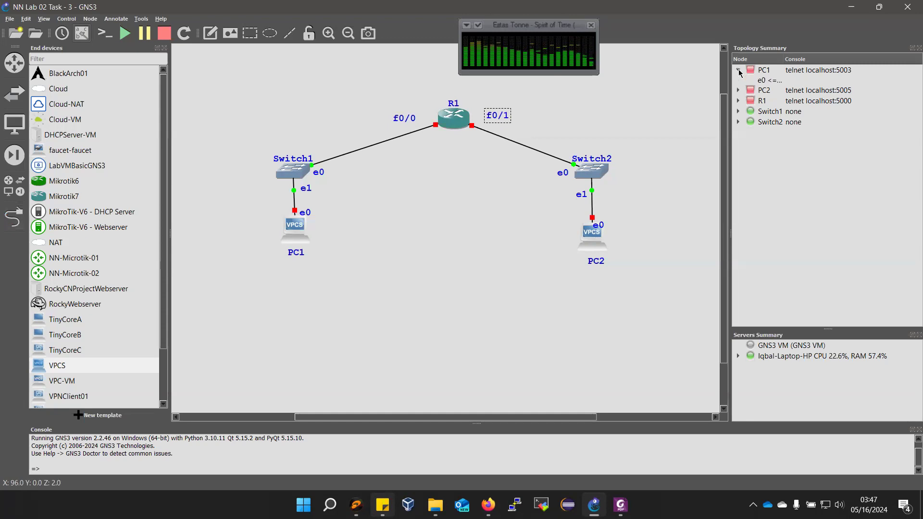
pyautogui.moveTo(785, 60); pyautogui.dragTo(827, 60)
pyautogui.click(739, 91)
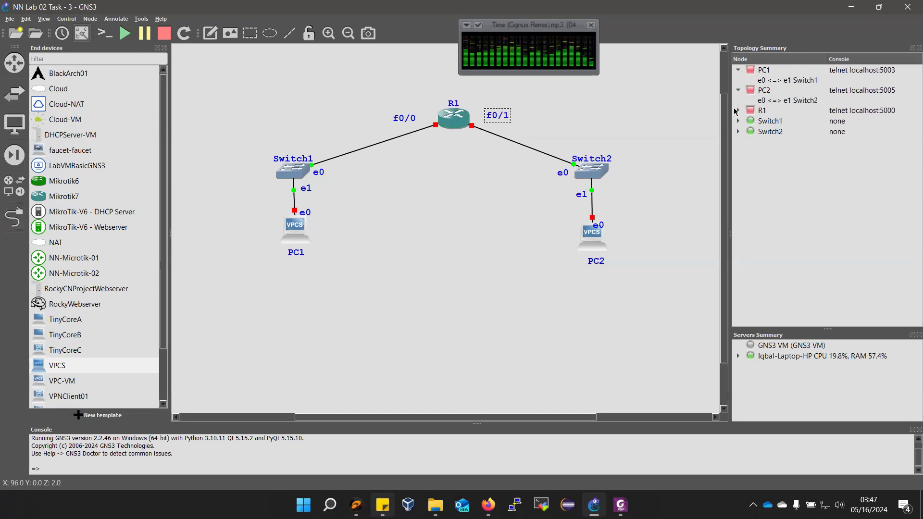
pyautogui.click(738, 111)
pyautogui.click(738, 140)
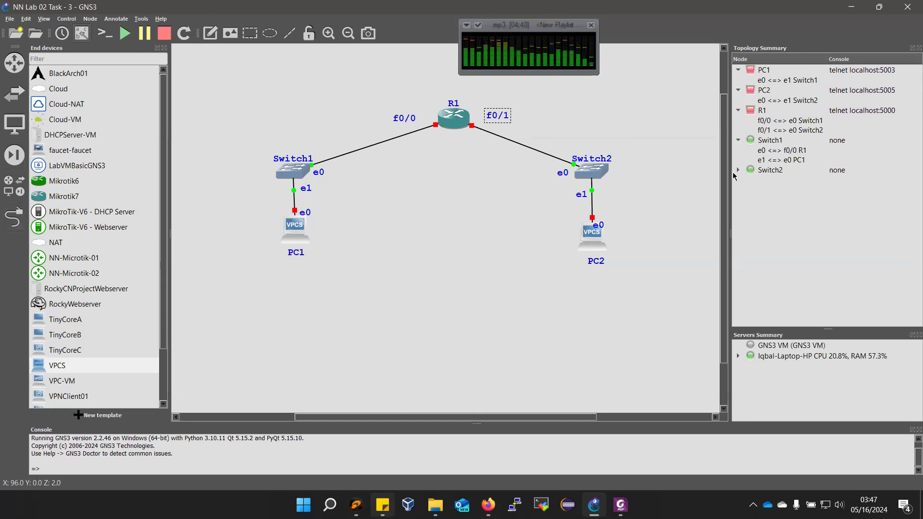
pyautogui.click(739, 171)
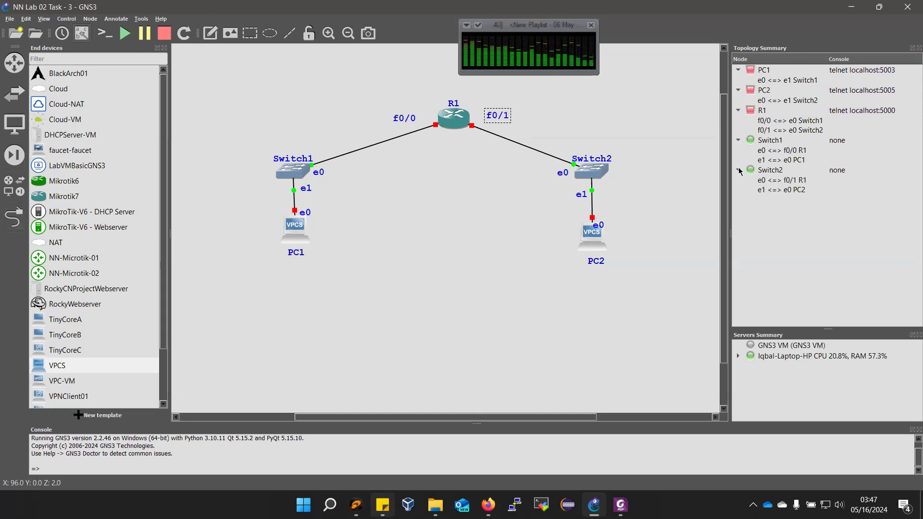
# - Start all devices in the topology, open their consoles and check the PC1 and PC2 sessions, ending on R1's console
pyautogui.click(125, 37)
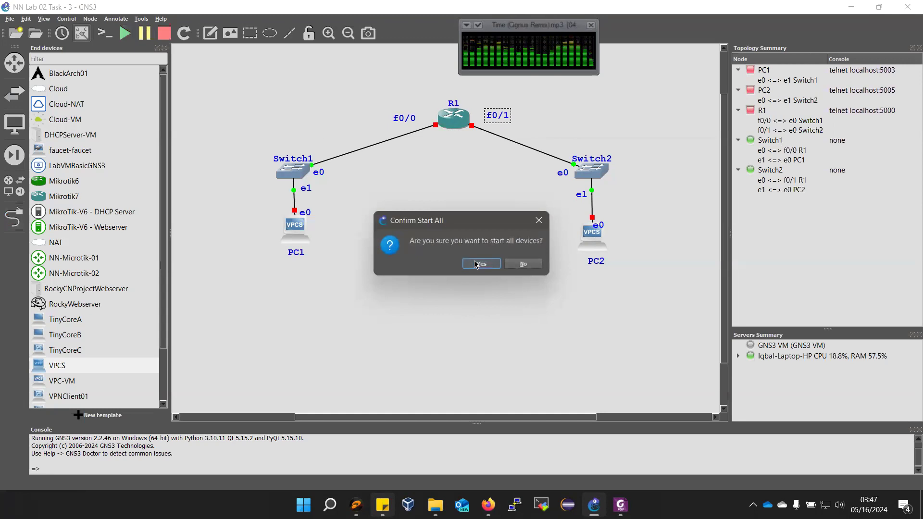
pyautogui.click(480, 263)
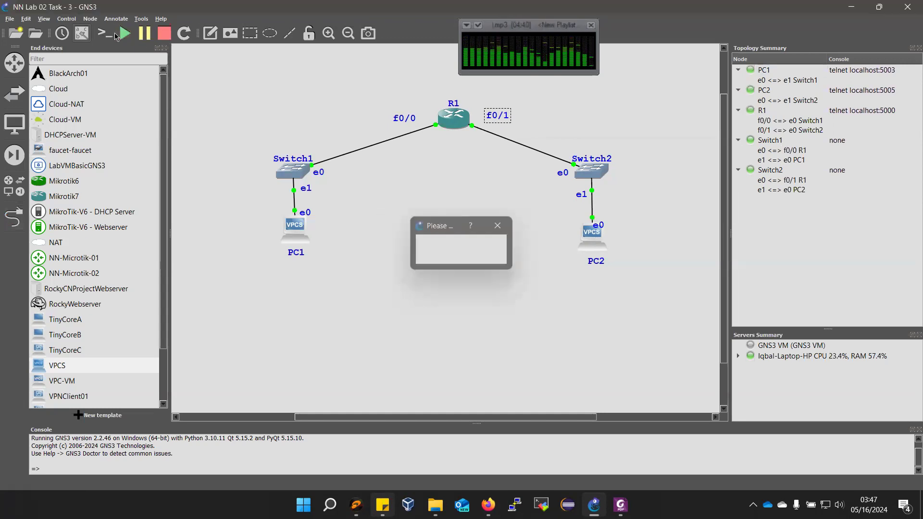
pyautogui.click(102, 33)
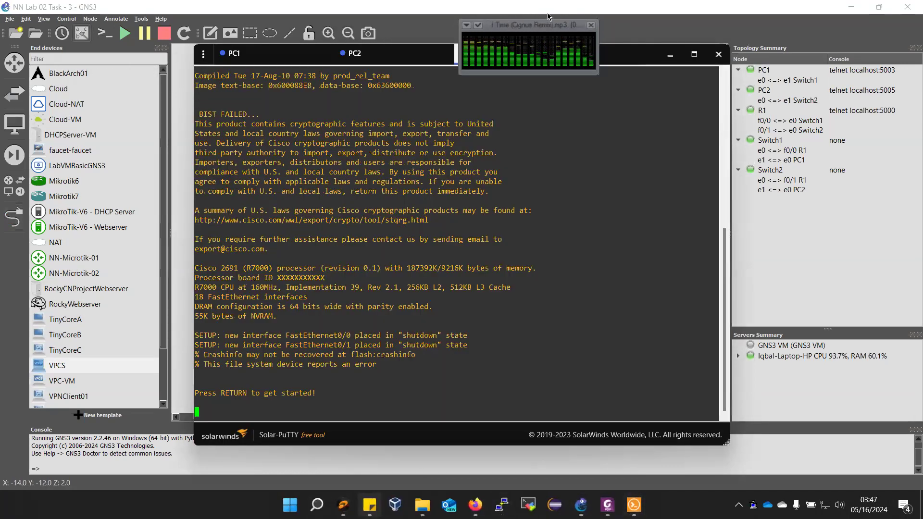
pyautogui.moveTo(535, 24); pyautogui.dragTo(770, 14)
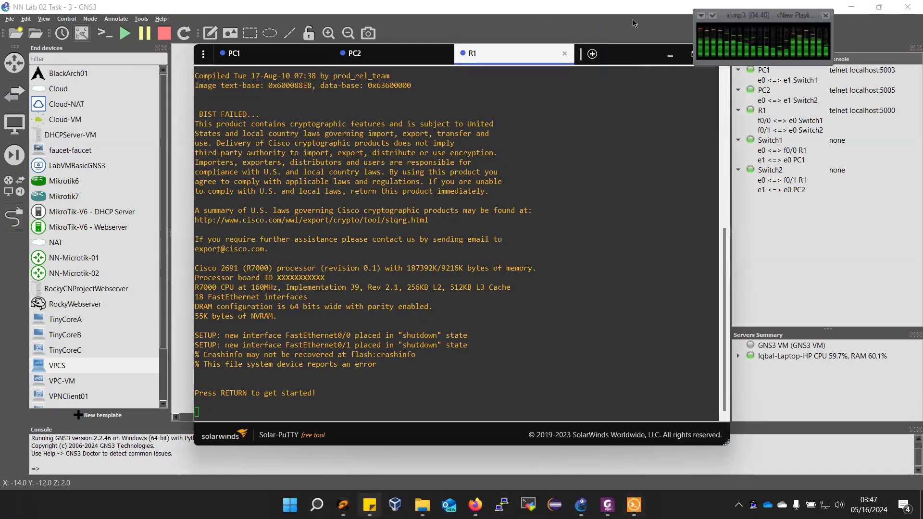
pyautogui.click(242, 55)
pyautogui.click(351, 57)
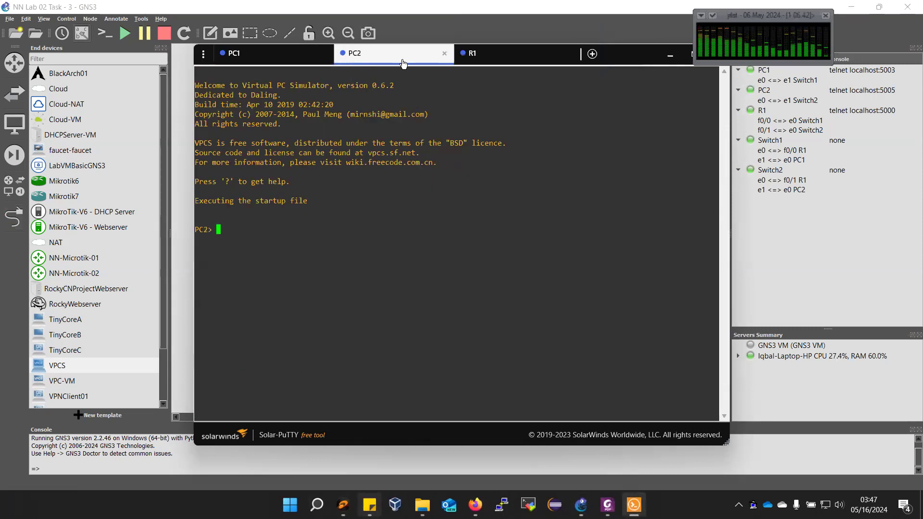
pyautogui.click(472, 56)
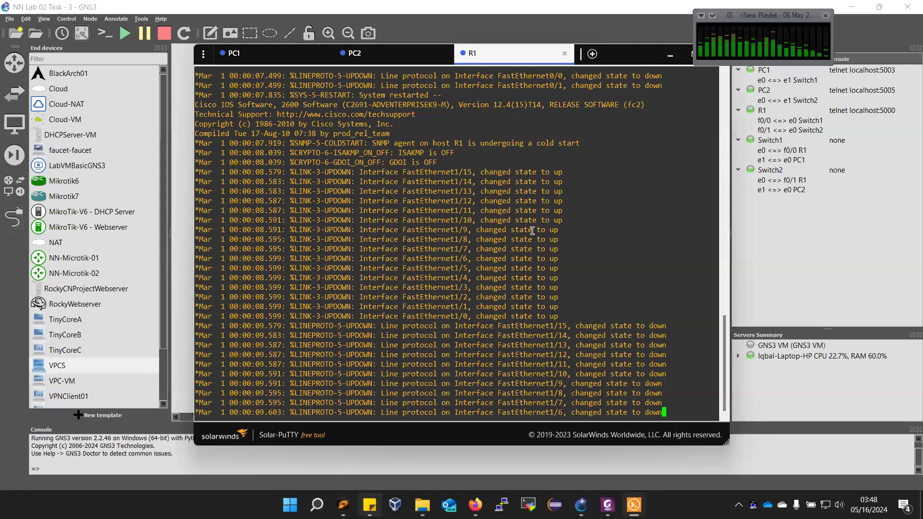
# - Enter global configuration mode on R1 with conf t and select interface f0/0
pyautogui.press('Return')
pyautogui.press('Return')
pyautogui.write('conf ')
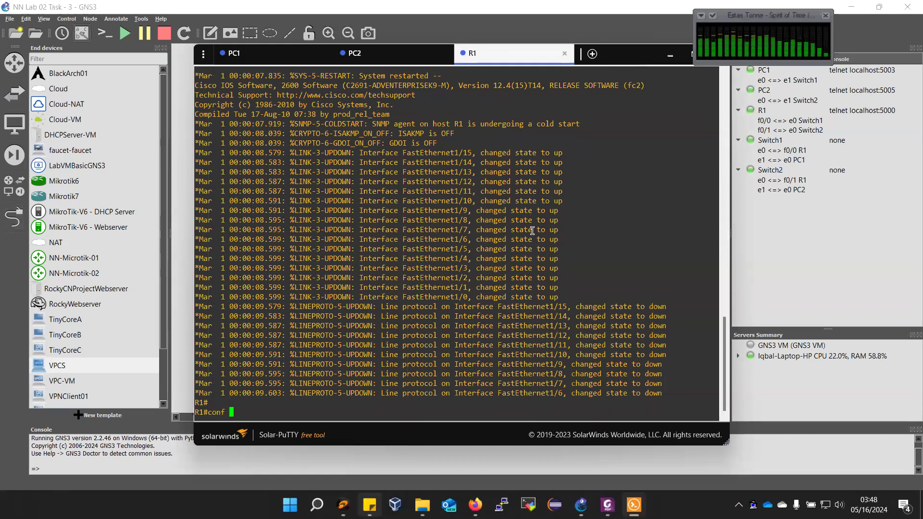
pyautogui.write('t')
pyautogui.press('Return')
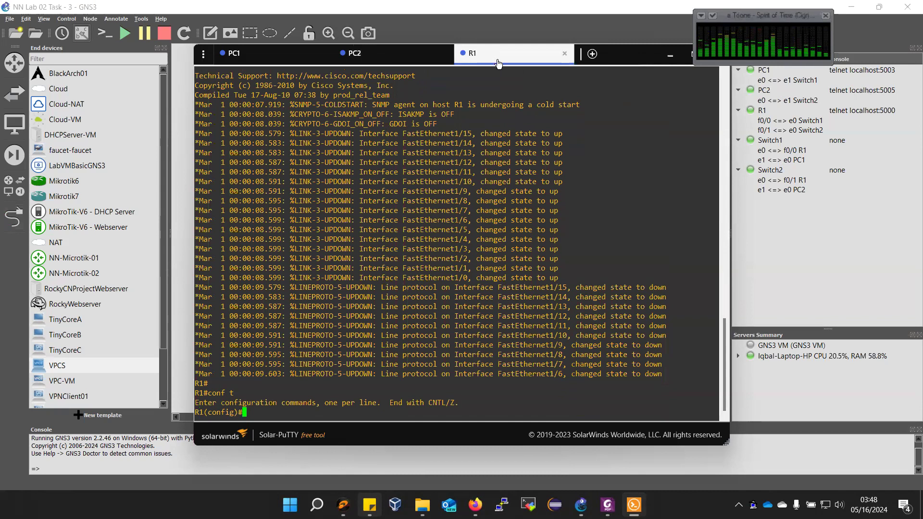
pyautogui.moveTo(491, 60); pyautogui.dragTo(537, 185)
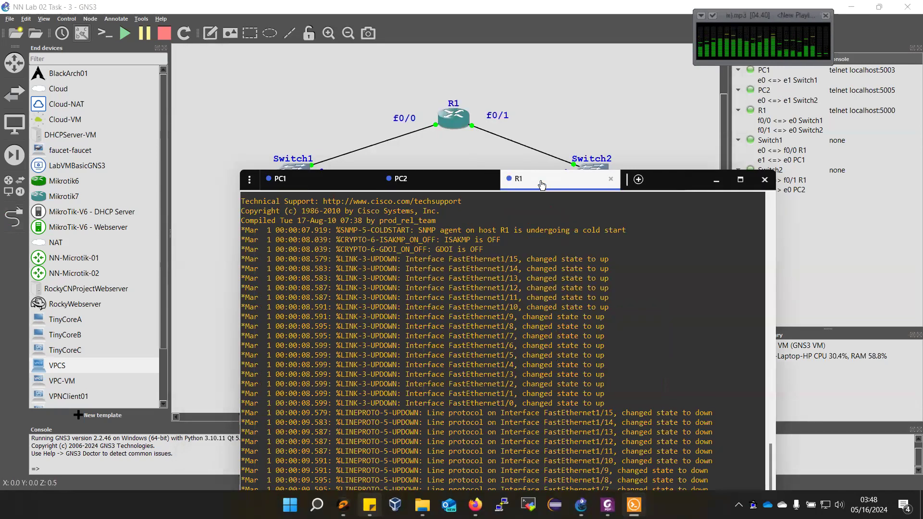
pyautogui.moveTo(542, 185); pyautogui.dragTo(518, 71)
pyautogui.write('int f')
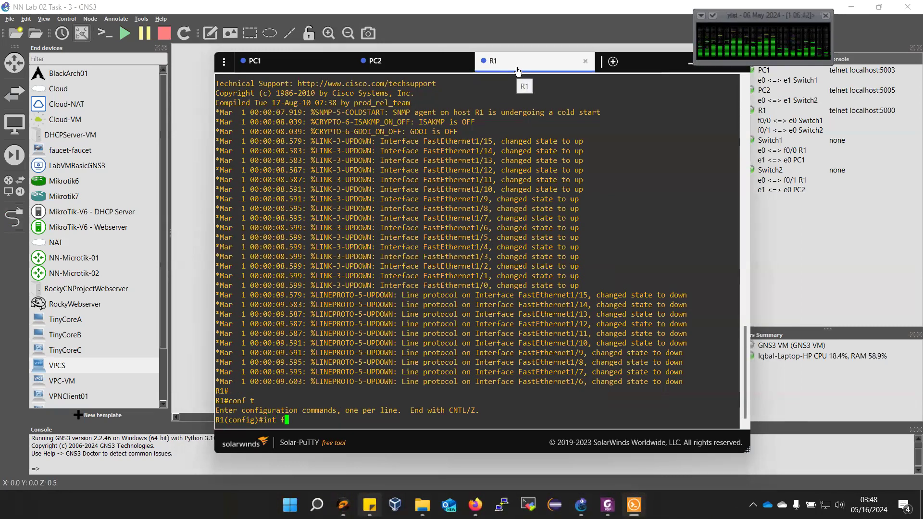
pyautogui.write('0/0')
pyautogui.press('Return')
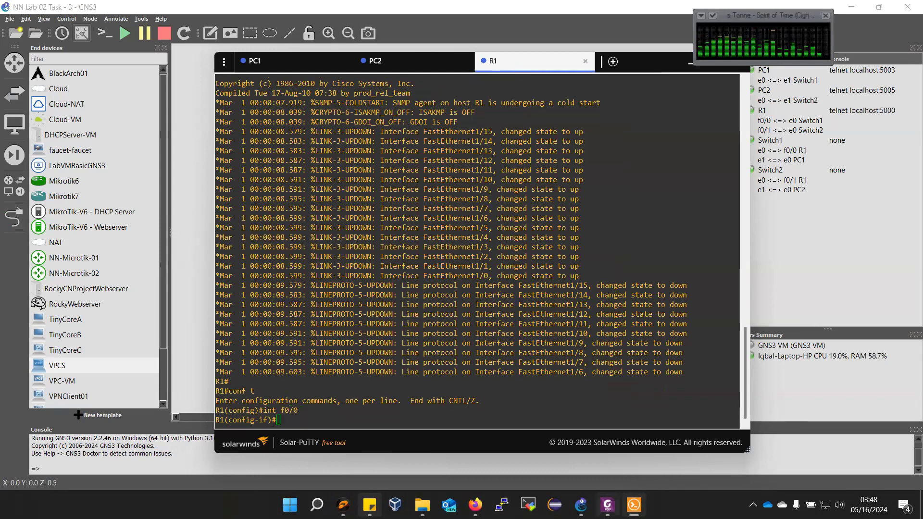
# - Assign 10.0.1.1 255.255.255.0 to R1's f0/0 using the ip add command copied from the lab manual, and enable the interface with no sh
pyautogui.click(607, 505)
pyautogui.scroll(-3, 519, 337)
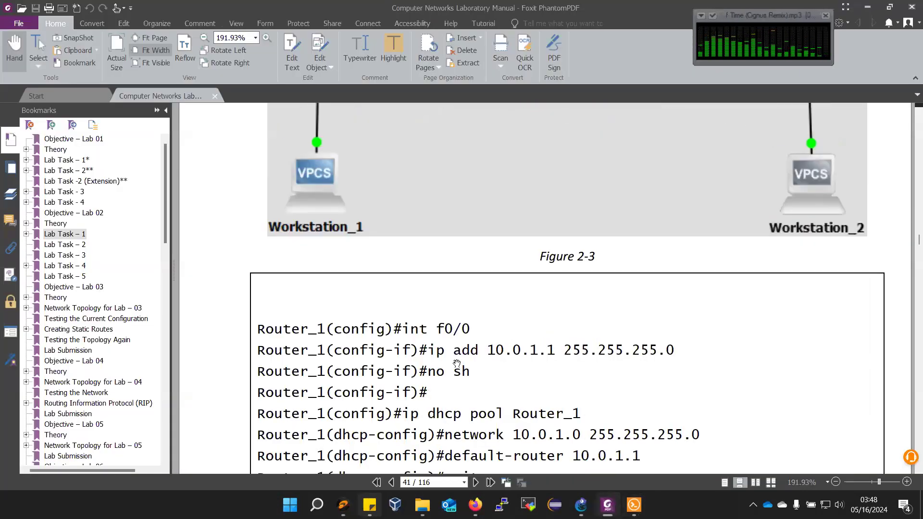
pyautogui.moveTo(429, 349); pyautogui.dragTo(675, 348)
pyautogui.press('super+c')
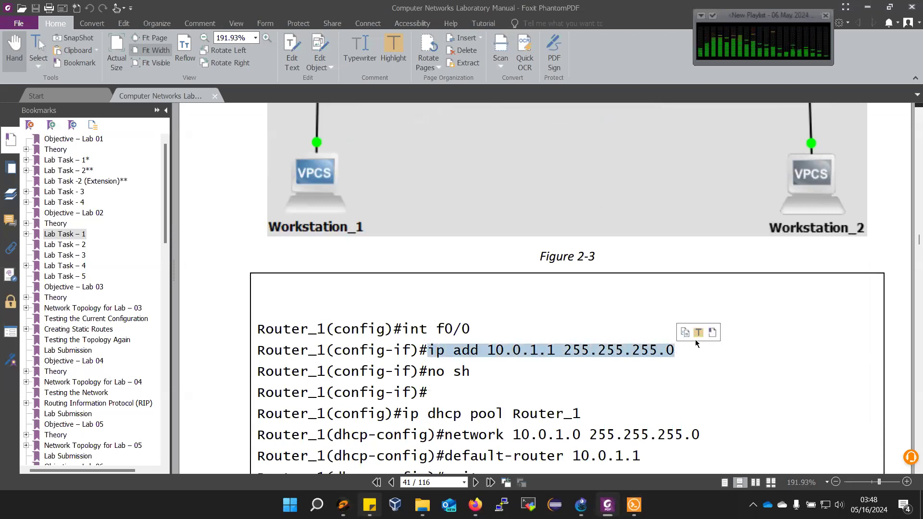
pyautogui.click(685, 332)
pyautogui.hotkey('alt', 'Tab')
pyautogui.click(569, 438)
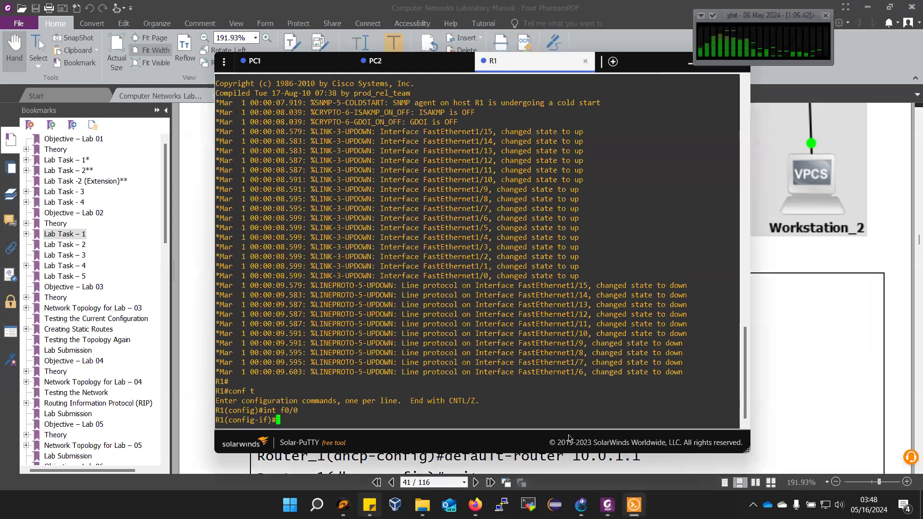
pyautogui.rightClick(563, 419)
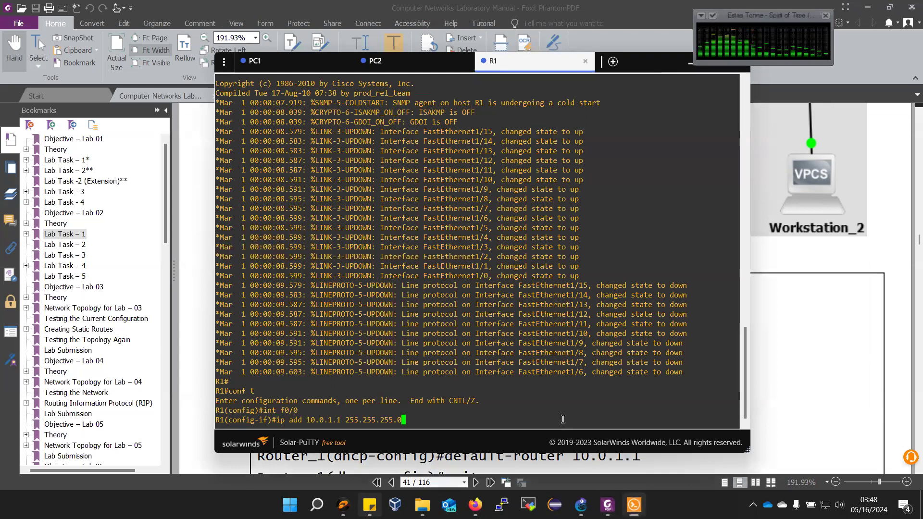
pyautogui.press('Return')
pyautogui.write('no sh')
pyautogui.press('Return')
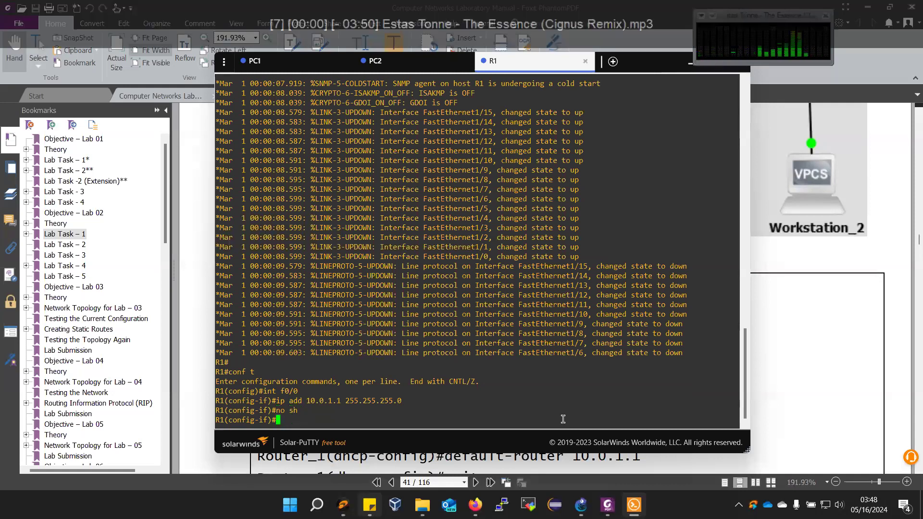
# - Review Figure 2-3 in the lab manual and copy the command "ip dhcp pool Router_1"
pyautogui.click(775, 398)
pyautogui.click(534, 395)
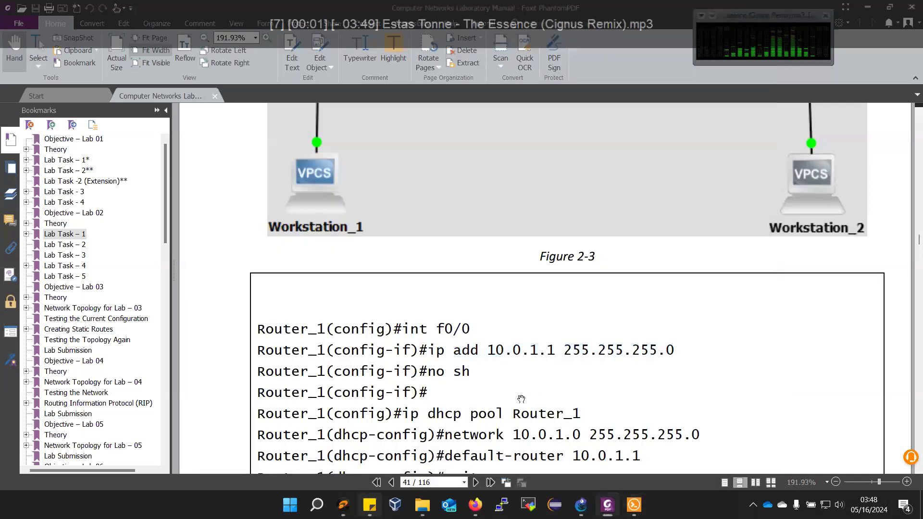
pyautogui.scroll(-1, 506, 405)
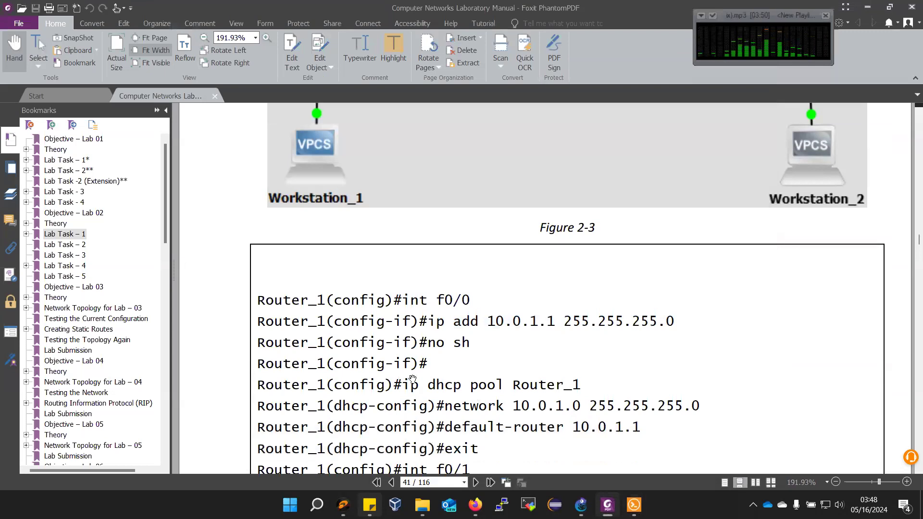
pyautogui.moveTo(403, 385); pyautogui.dragTo(602, 387)
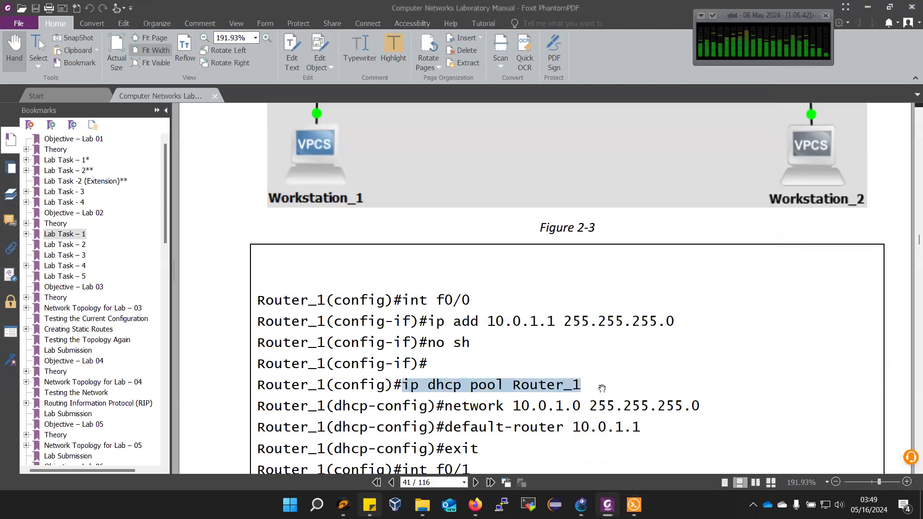
pyautogui.scroll(5, 602, 389)
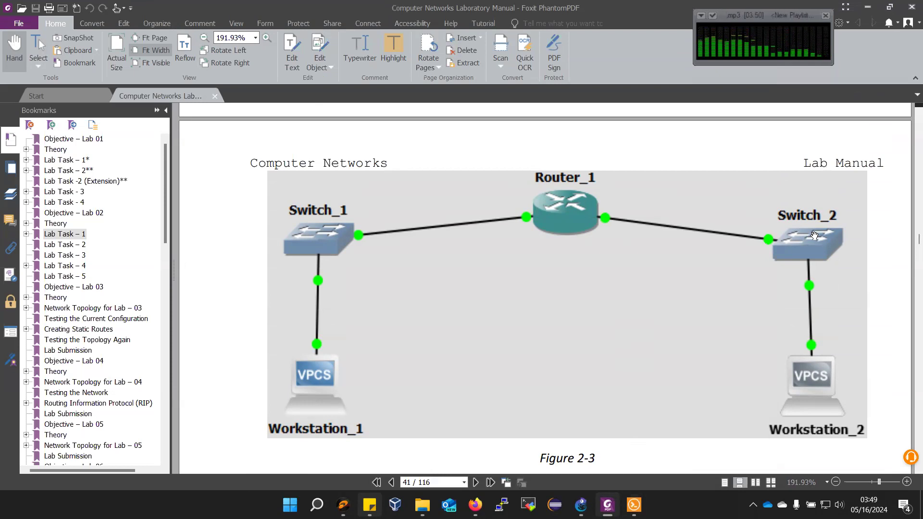
pyautogui.moveTo(607, 505)
pyautogui.scroll(-5, 492, 388)
pyautogui.moveTo(403, 388); pyautogui.dragTo(582, 386)
pyautogui.click(585, 370)
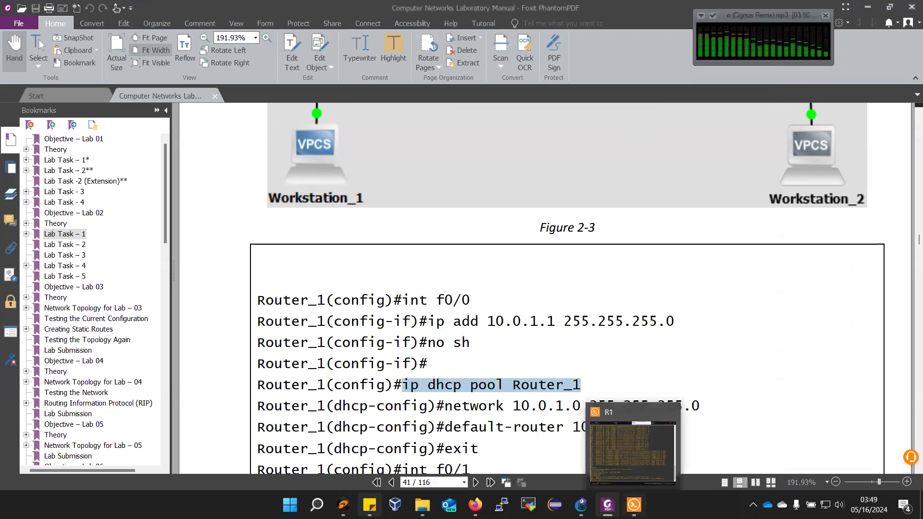
# - Exit f0/0 configuration on R1 and create a DHCP pool named Route_0 from the copied command
pyautogui.click(589, 413)
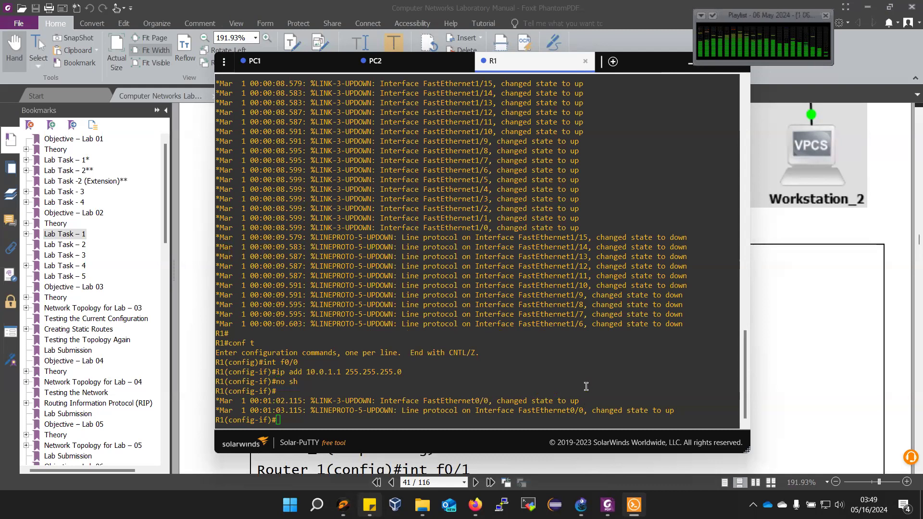
pyautogui.click(574, 397)
pyautogui.write('exit')
pyautogui.press('Return')
pyautogui.write('ip dhcp pool Router_1')
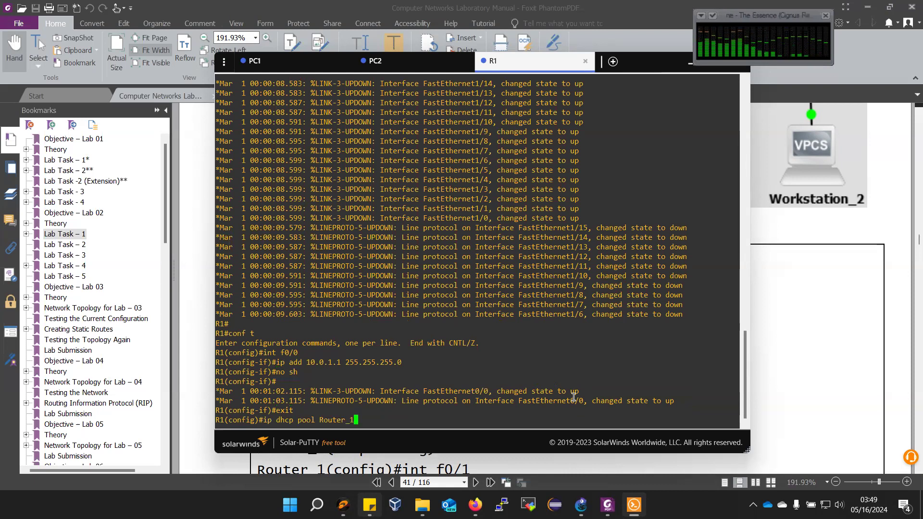
pyautogui.press('BackSpace')
pyautogui.press('BackSpace')
pyautogui.press('BackSpace')
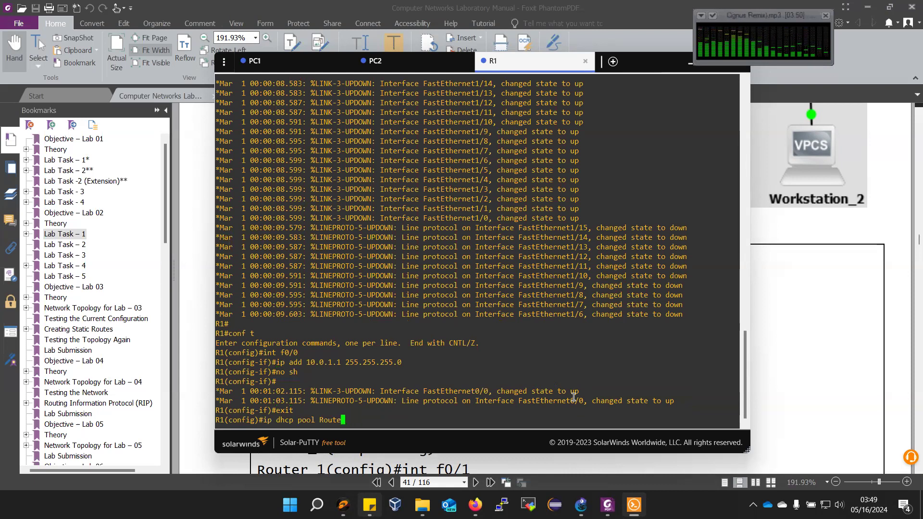
pyautogui.write('_0')
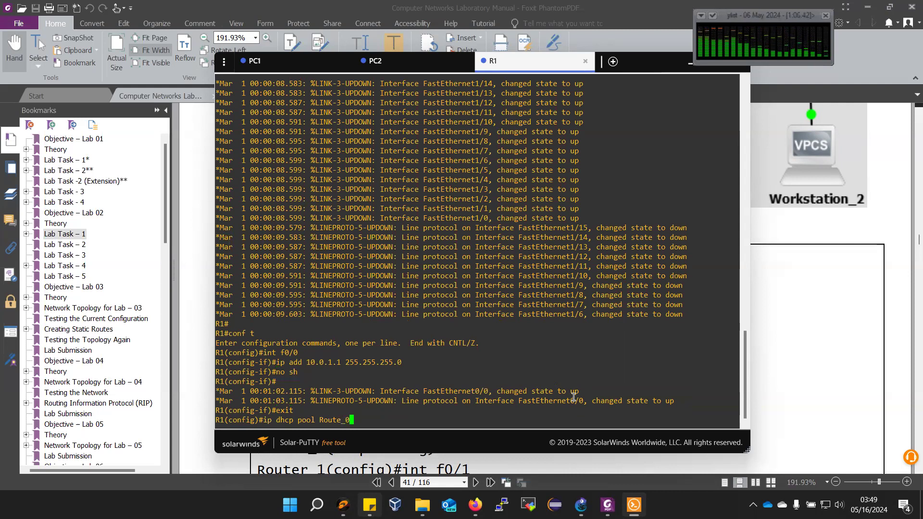
pyautogui.press('Return')
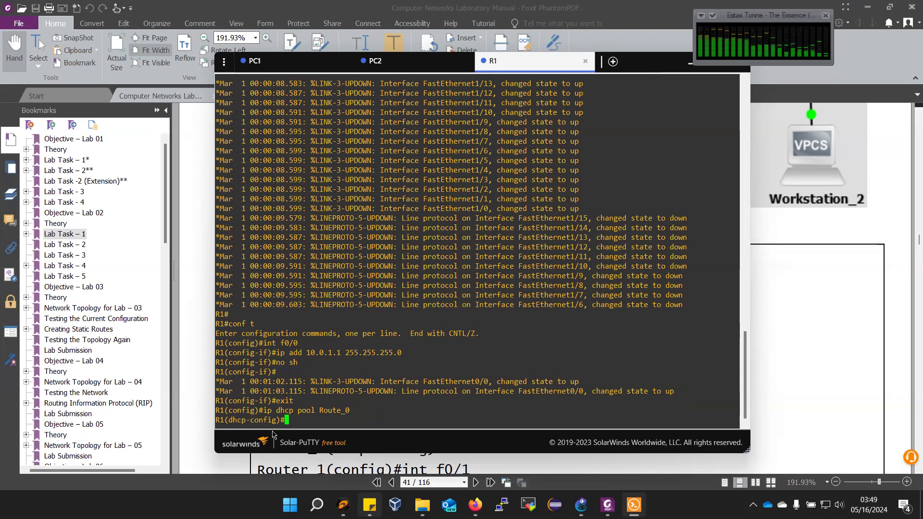
# - Set the DHCP pool's network to 10.0.1.0 255.255.255.0 using the network command from the lab manual
pyautogui.click(791, 339)
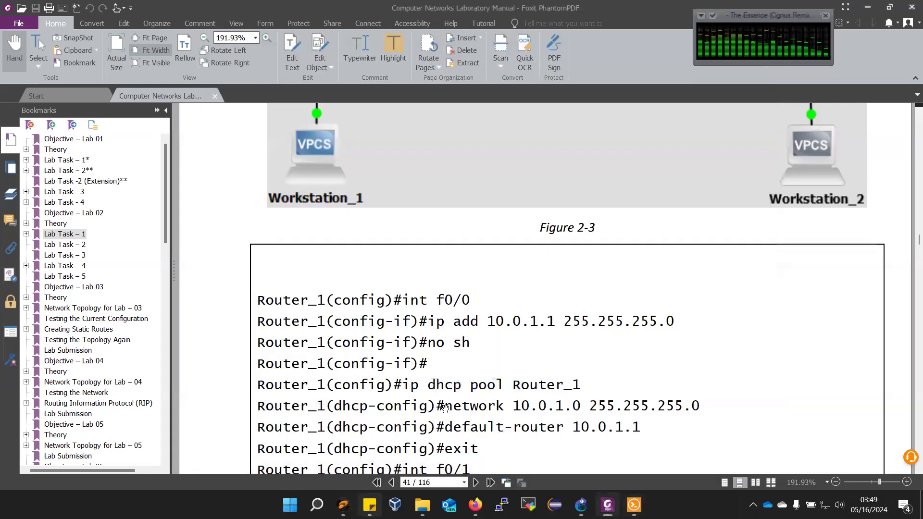
pyautogui.moveTo(445, 407); pyautogui.dragTo(711, 405)
pyautogui.press('super+c')
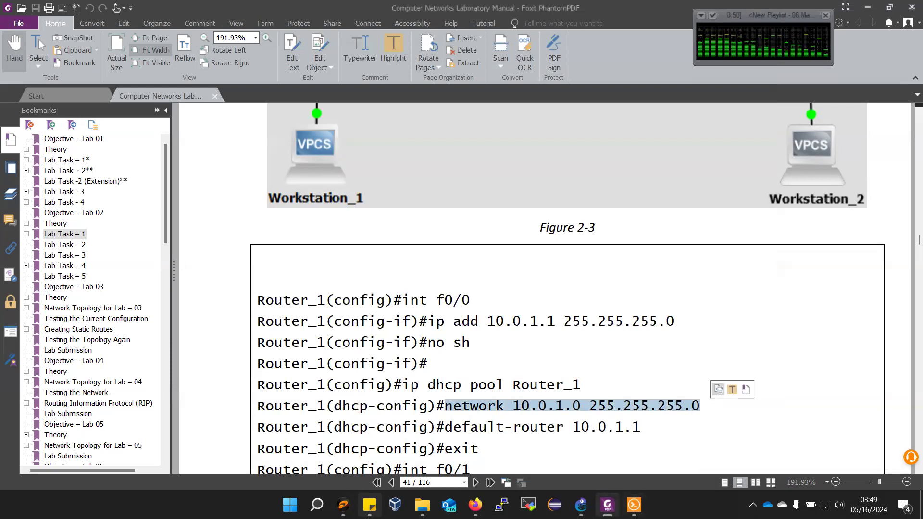
pyautogui.click(634, 505)
pyautogui.rightClick(454, 420)
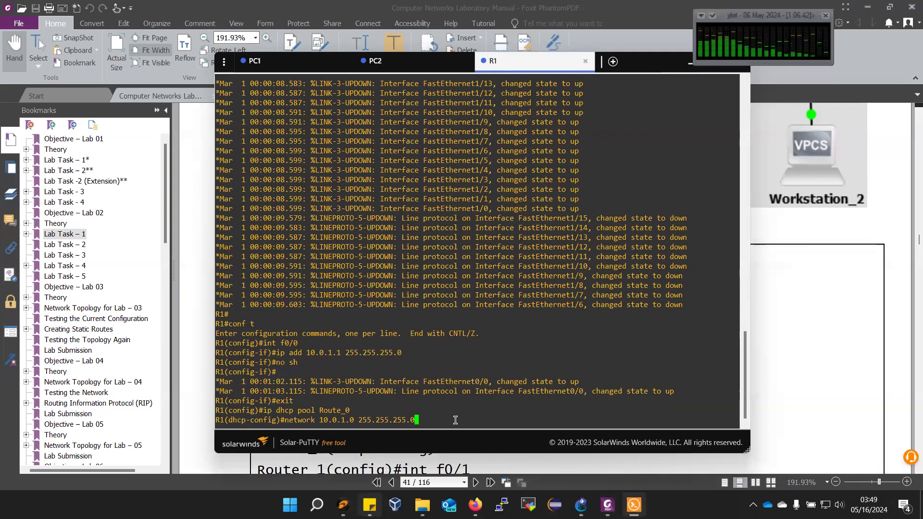
pyautogui.press('Return')
# - Set the DHCP pool's default router to 10.0.1.1 using the lab manual's command and exit DHCP configuration
pyautogui.click(785, 356)
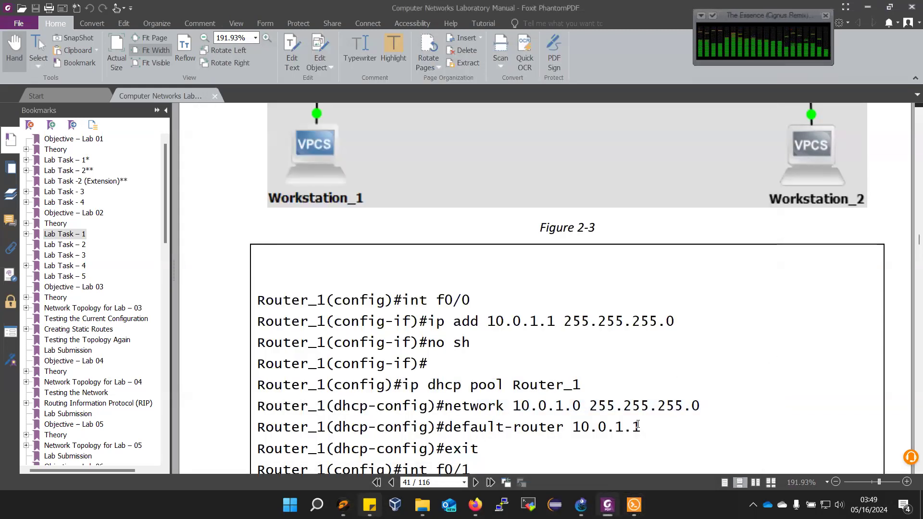
pyautogui.moveTo(641, 427); pyautogui.dragTo(572, 427)
pyautogui.moveTo(445, 427); pyautogui.dragTo(642, 427)
pyautogui.press('super+c')
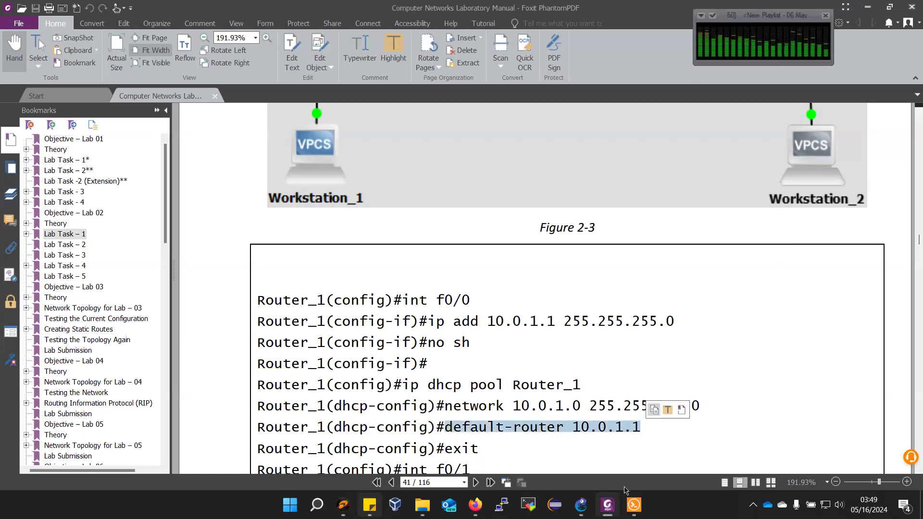
pyautogui.click(634, 505)
pyautogui.rightClick(488, 420)
pyautogui.press('Return')
pyautogui.click(793, 378)
pyautogui.hotkey('alt', 'Tab')
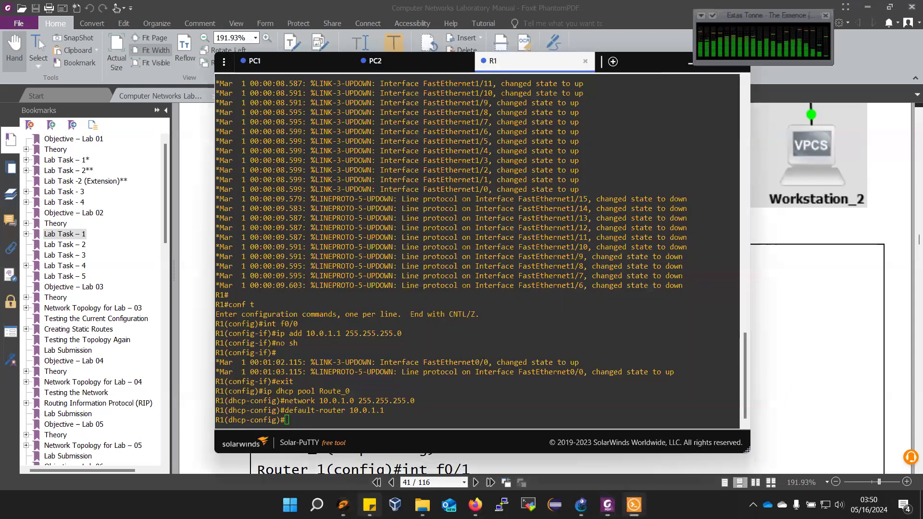
pyautogui.write('exit')
pyautogui.press('Return')
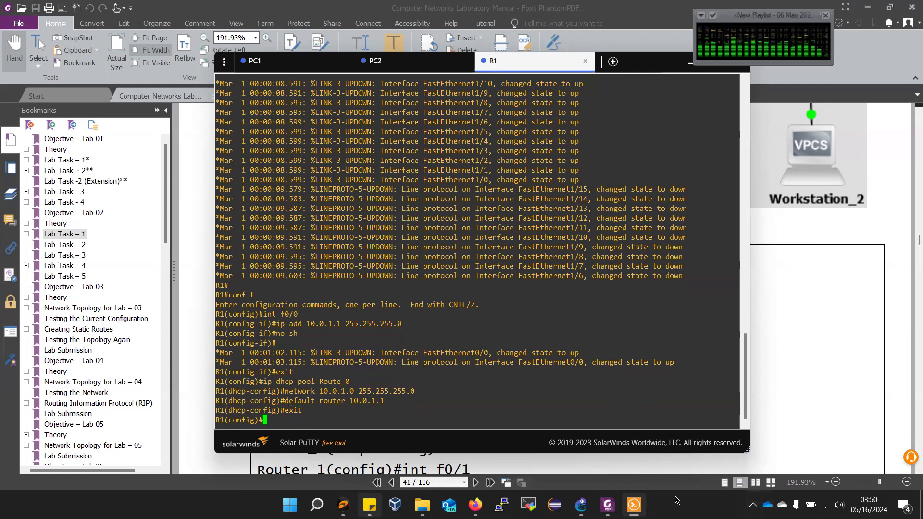
# - Switch back to the GNS3 topology and move PC2's e0 label to the left of its link
pyautogui.click(581, 506)
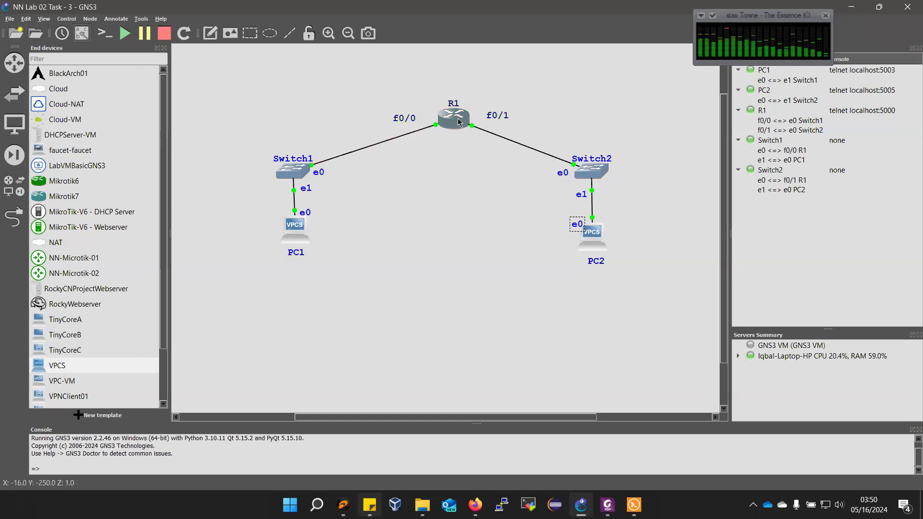
pyautogui.moveTo(455, 117)
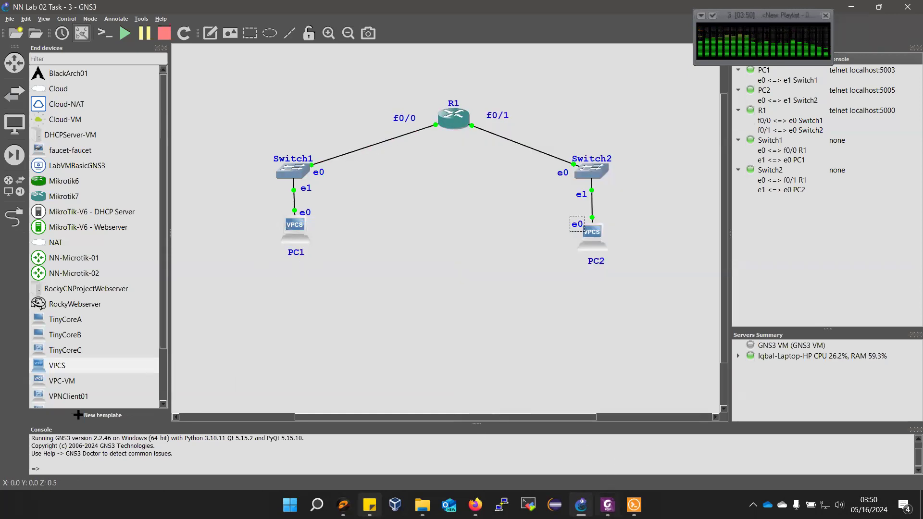
# - Switch back to R1's console and enter configuration of interface f0/1
pyautogui.moveTo(608, 505)
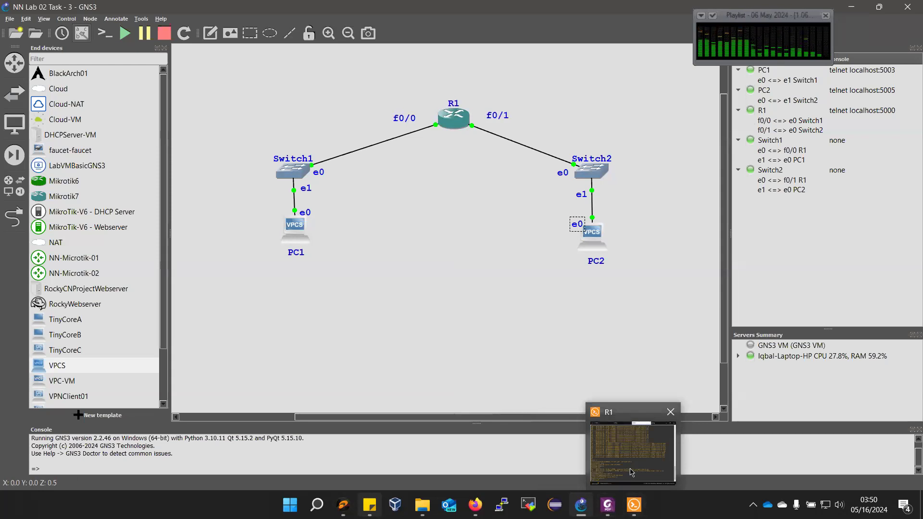
pyautogui.click(631, 473)
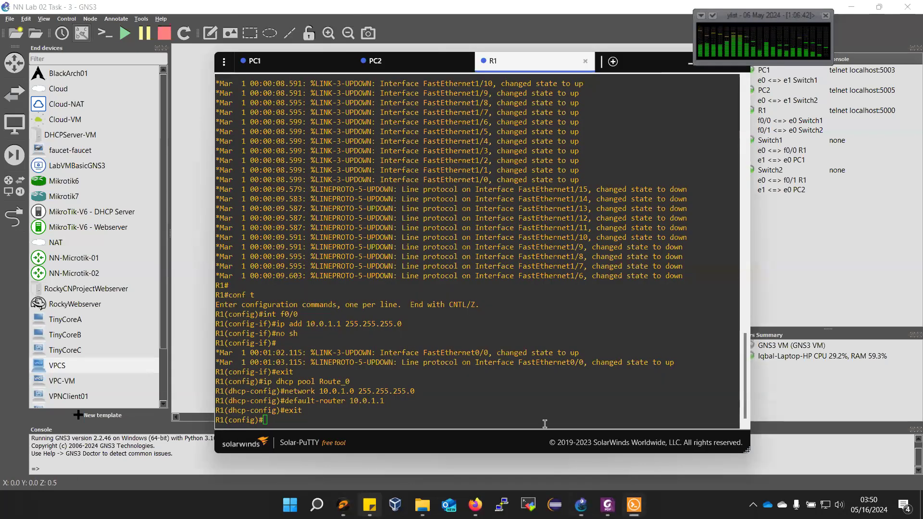
pyautogui.press('Up')
pyautogui.press('Up')
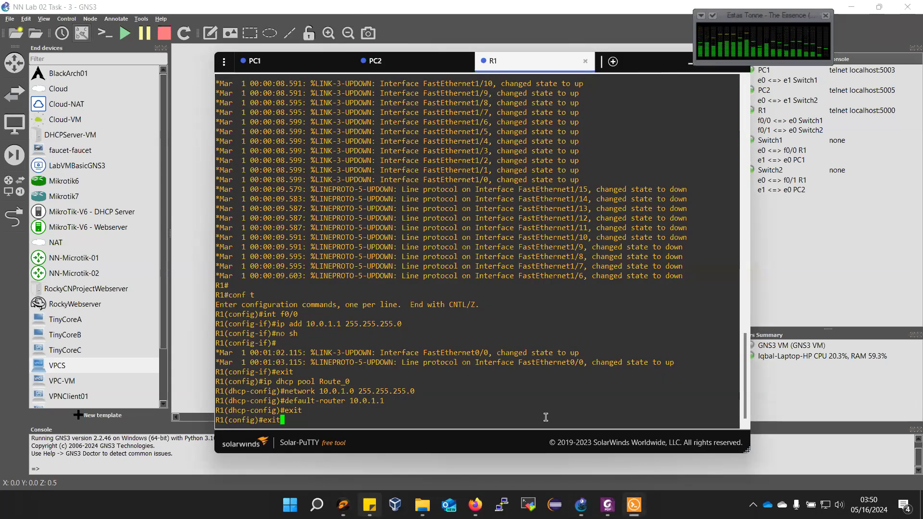
pyautogui.press('Up')
pyautogui.press('Up')
pyautogui.press('Up')
pyautogui.press('Up')
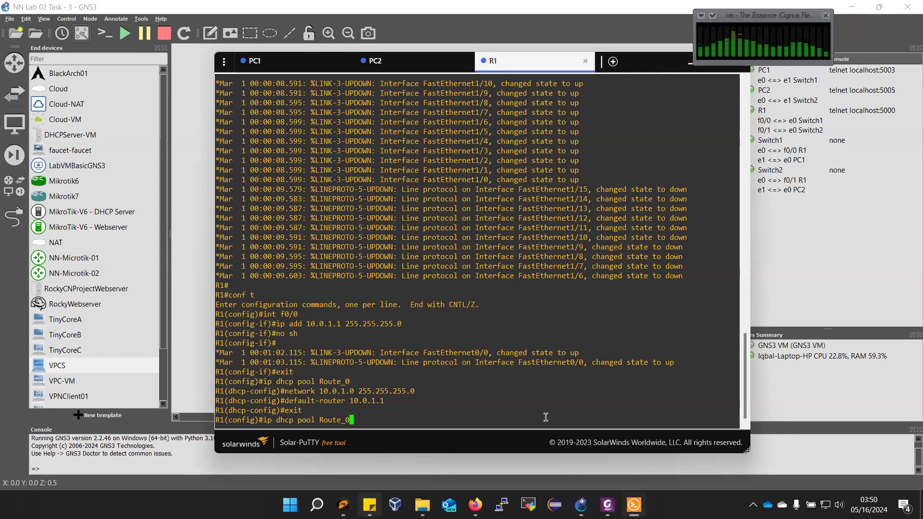
pyautogui.press('Up')
pyautogui.press('Up')
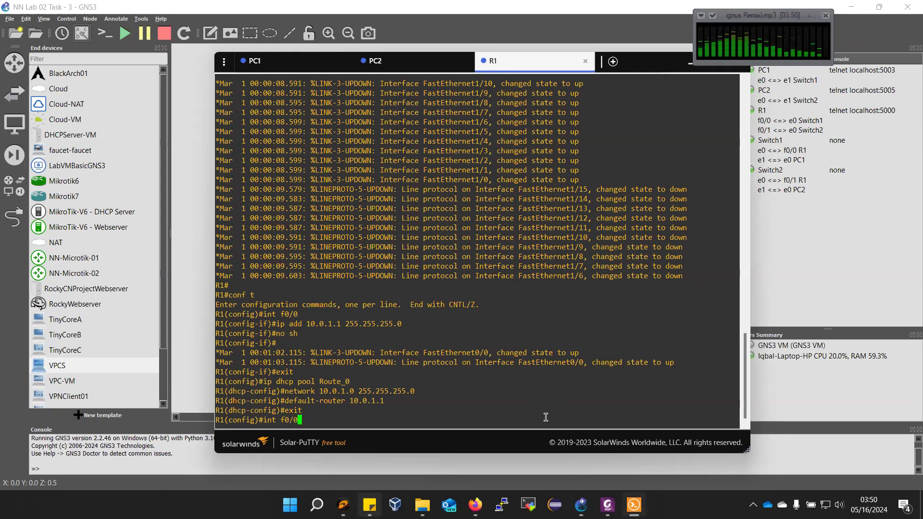
pyautogui.press('BackSpace')
pyautogui.write('1')
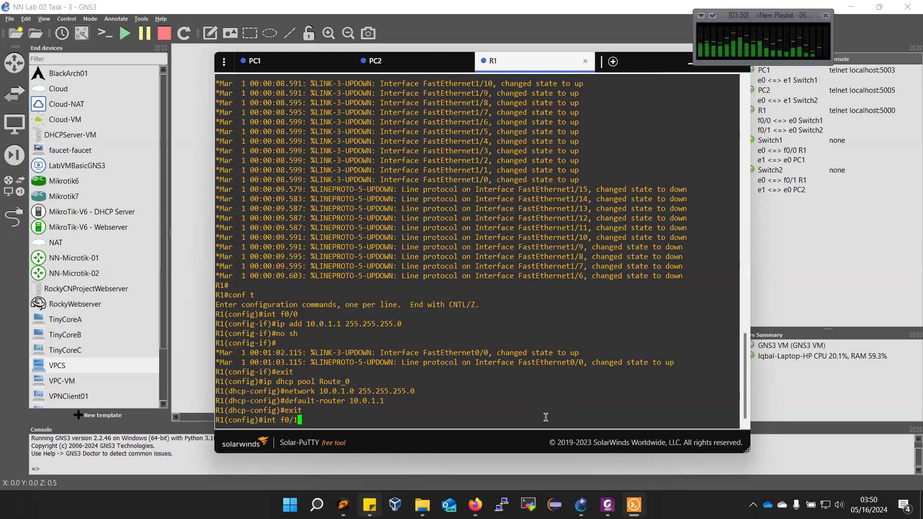
pyautogui.press('Return')
# - Assign f0/1 the address 10.0.2.1 255.255.255.0 by adapting the ip add command used for f0/0
pyautogui.press('Up')
pyautogui.press('Up')
pyautogui.press('Up')
pyautogui.press('Up')
pyautogui.press('Up')
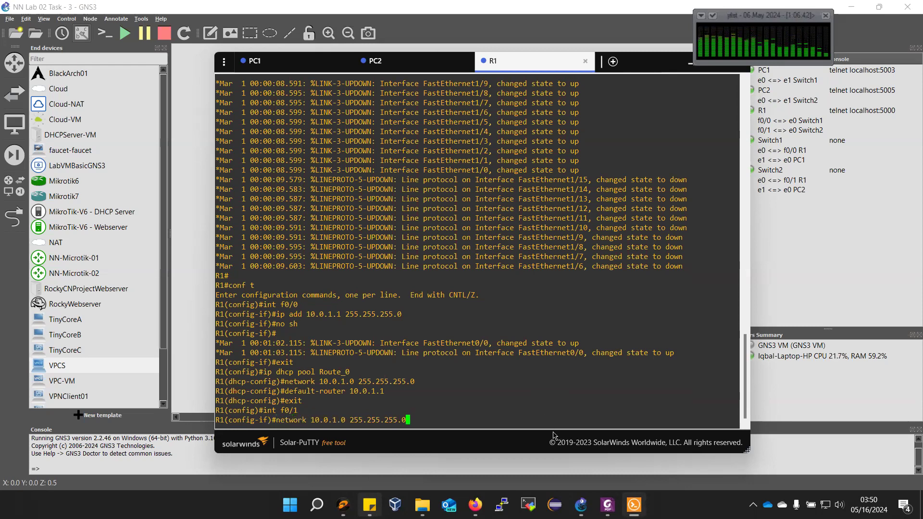
pyautogui.press('Up')
pyautogui.press('Up')
pyautogui.press('Up')
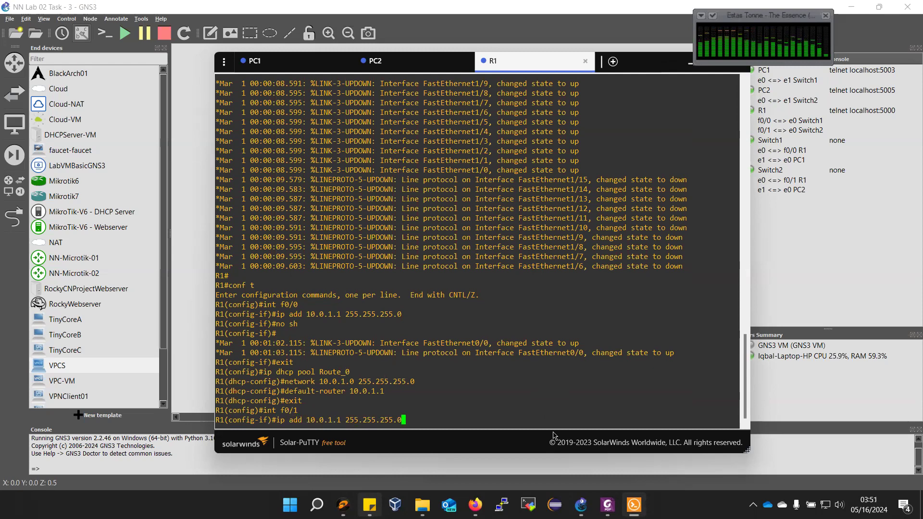
pyautogui.press('Left')
pyautogui.press('Left')
pyautogui.press('Left')
pyautogui.press('Left')
pyautogui.press('Left')
pyautogui.press('Left')
pyautogui.press('Left')
pyautogui.press('Left')
pyautogui.press('Left')
pyautogui.press('Left')
pyautogui.press('Left')
pyautogui.press('Left')
pyautogui.press('Left')
pyautogui.press('Left')
pyautogui.press('Left')
pyautogui.press('Left')
pyautogui.press('BackSpace')
pyautogui.write('2')
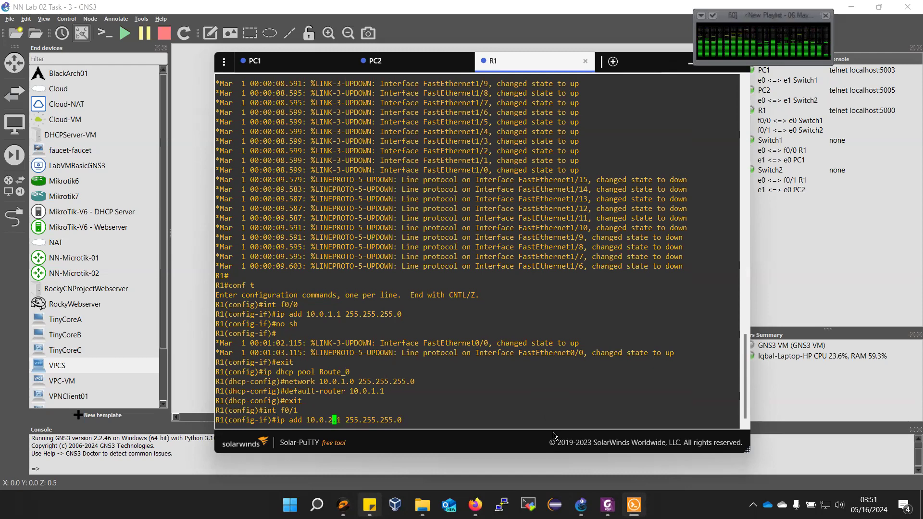
pyautogui.press('Return')
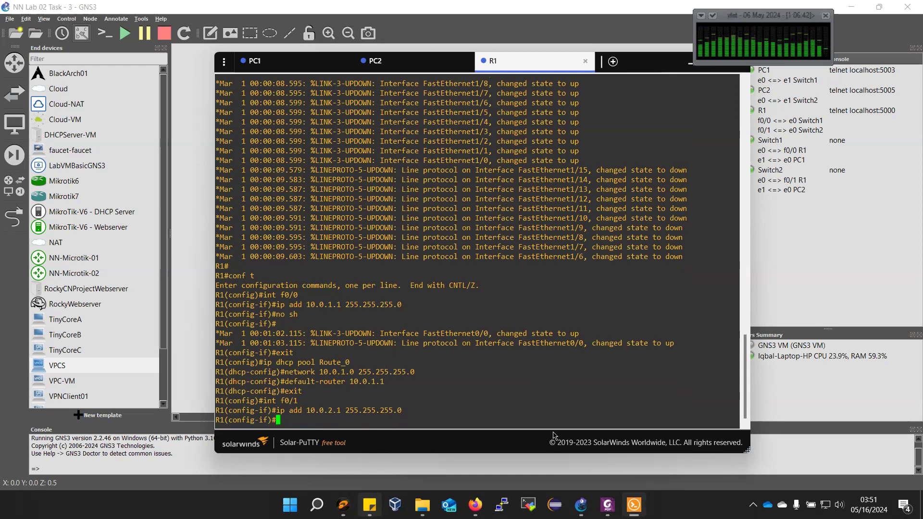
# - Enable f0/1 with no sh and exit interface configuration
pyautogui.write('no sh')
pyautogui.press('Return')
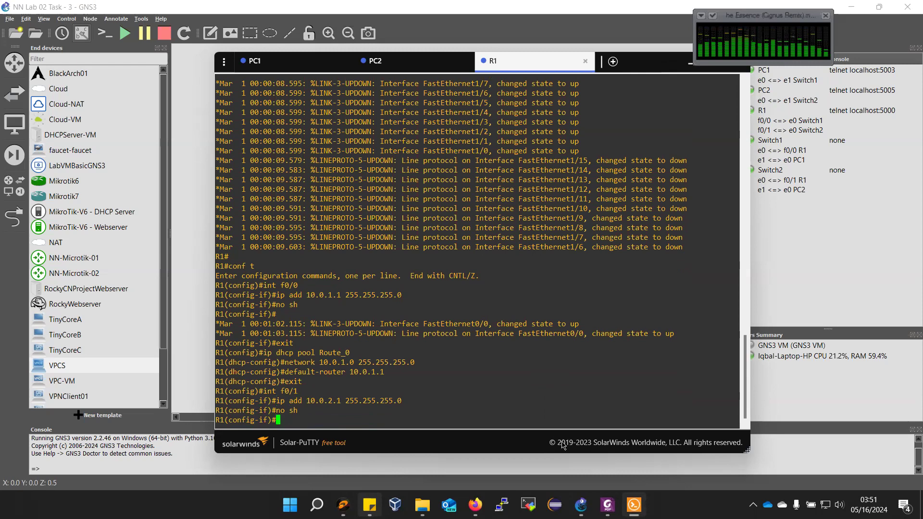
pyautogui.write('e')
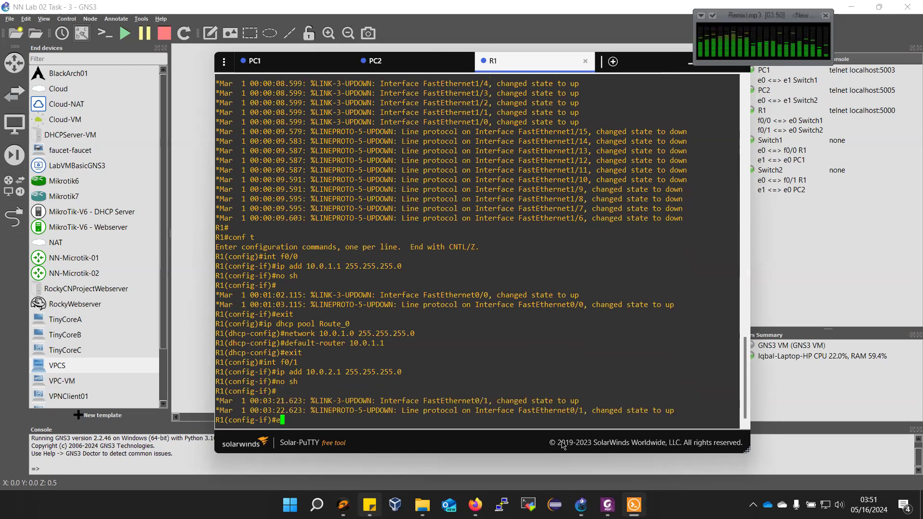
pyautogui.write('xit')
pyautogui.press('Return')
# - Create a DHCP pool named Route_1 by adapting the earlier ip dhcp pool command
pyautogui.press('Up')
pyautogui.press('Up')
pyautogui.press('Up')
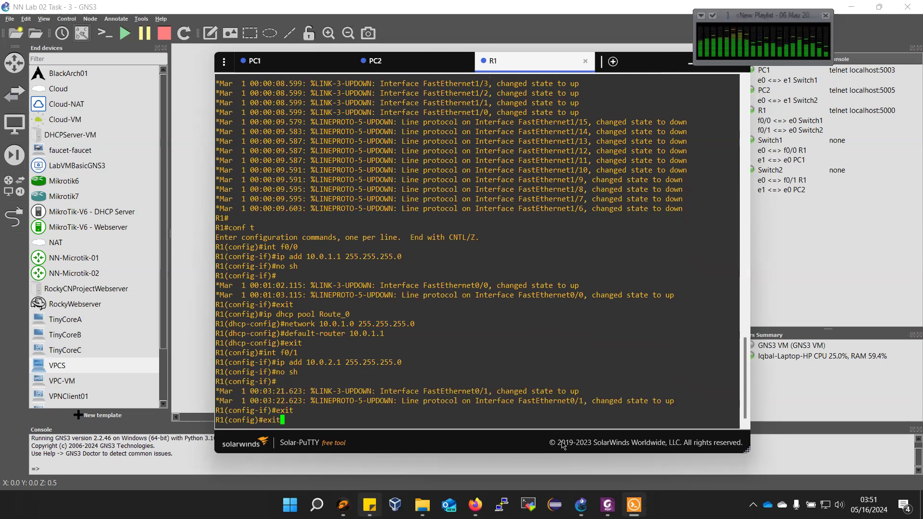
pyautogui.press('Up')
pyautogui.press('Up')
pyautogui.press('Up')
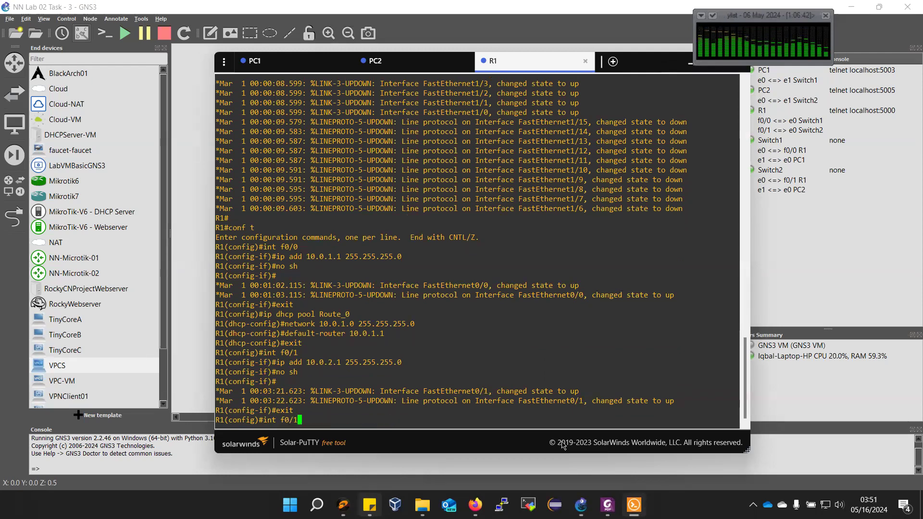
pyautogui.press('Left')
pyautogui.press('Left')
pyautogui.press('Left')
pyautogui.press('Up')
pyautogui.press('Up')
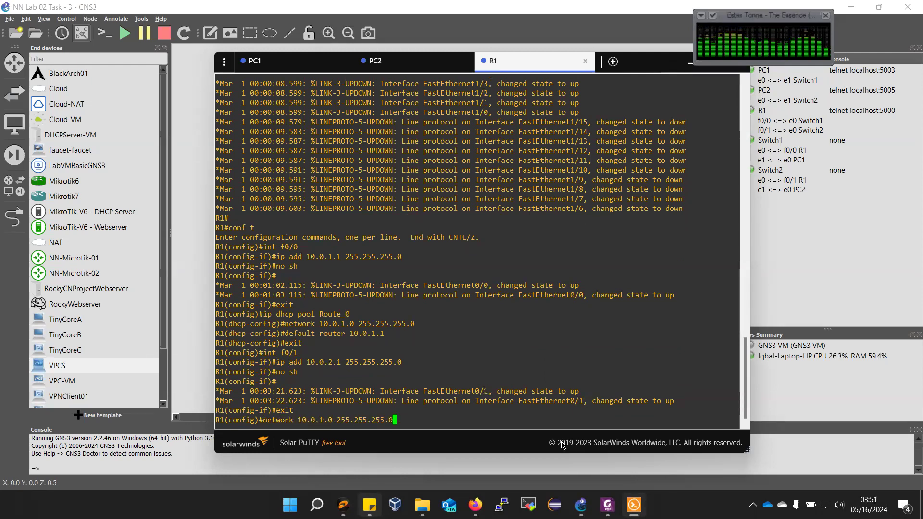
pyautogui.press('BackSpace')
pyautogui.write('1')
pyautogui.press('Return')
# - Set the Route_1 pool's network to 10.0.2.0 255.255.255.0
pyautogui.press('Up')
pyautogui.press('Up')
pyautogui.press('Up')
pyautogui.press('Up')
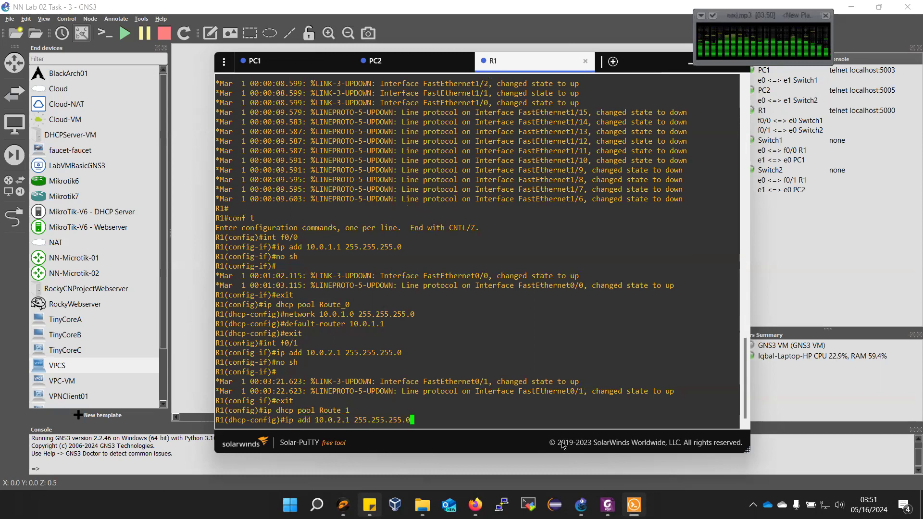
pyautogui.press('Up')
pyautogui.press('Up')
pyautogui.press('Up')
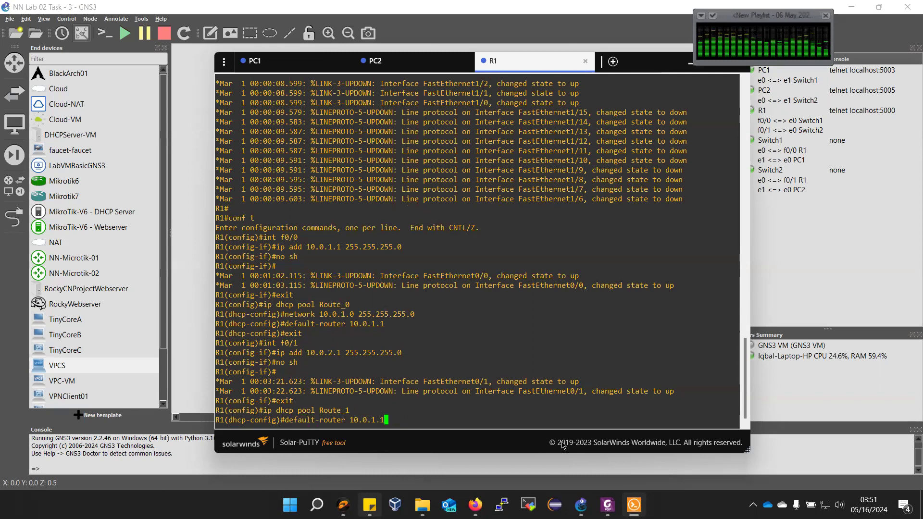
pyautogui.press('Up')
pyautogui.press('Left')
pyautogui.press('Left')
pyautogui.press('Left')
pyautogui.press('Left')
pyautogui.press('Left')
pyautogui.press('Left')
pyautogui.press('Left')
pyautogui.press('Left')
pyautogui.press('Left')
pyautogui.press('Left')
pyautogui.press('Left')
pyautogui.press('Left')
pyautogui.press('Left')
pyautogui.press('Left')
pyautogui.press('Left')
pyautogui.press('BackSpace')
pyautogui.write('2')
pyautogui.press('Return')
# - Set the Route_1 pool's default router to 10.0.2.1 and exit DHCP configuration
pyautogui.press('Up')
pyautogui.press('Up')
pyautogui.press('Up')
pyautogui.press('Up')
pyautogui.press('Up')
pyautogui.press('Up')
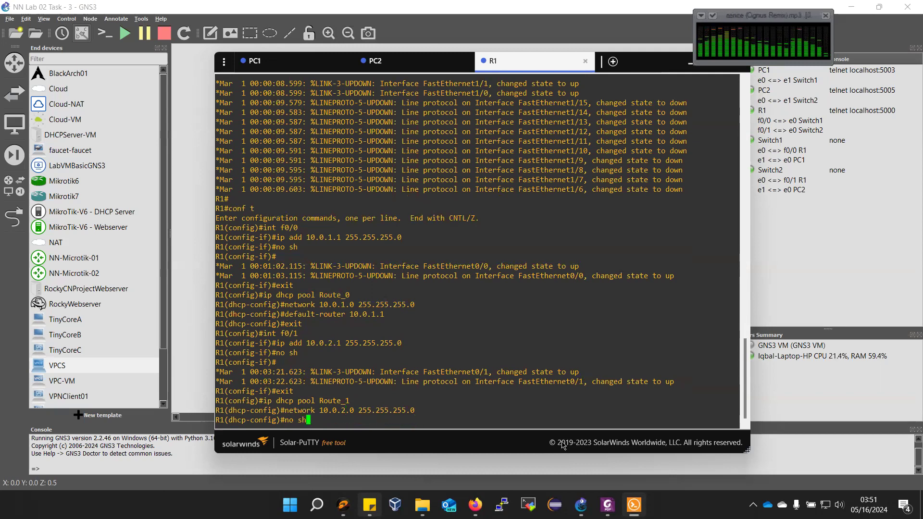
pyautogui.press('Up')
pyautogui.press('Up')
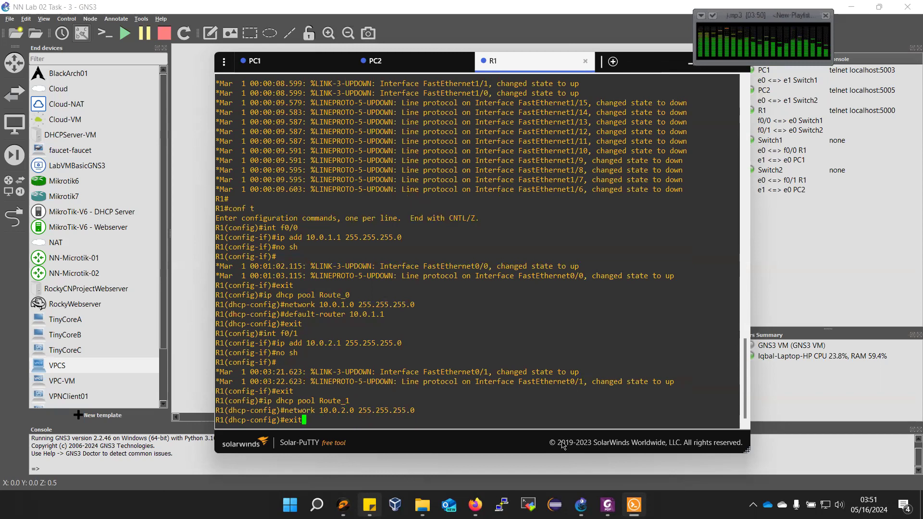
pyautogui.press('Left')
pyautogui.press('Left')
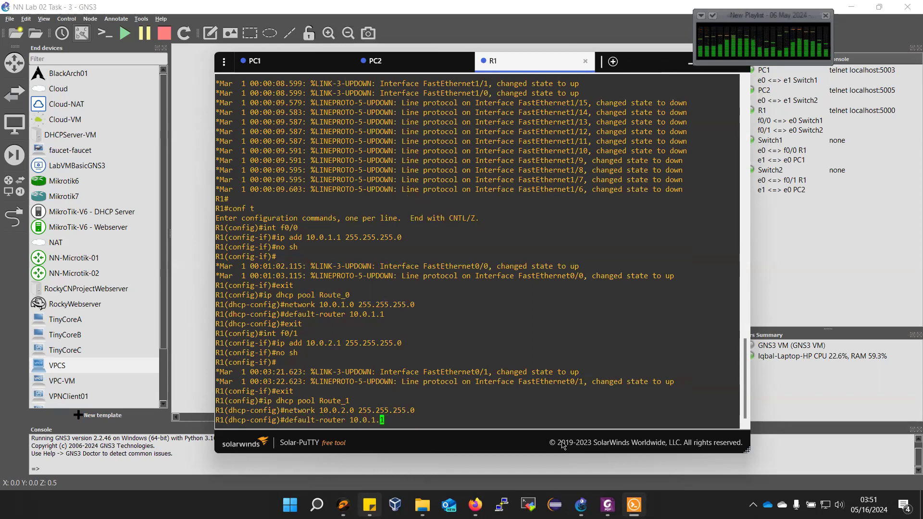
pyautogui.press('BackSpace')
pyautogui.write('2')
pyautogui.press('Return')
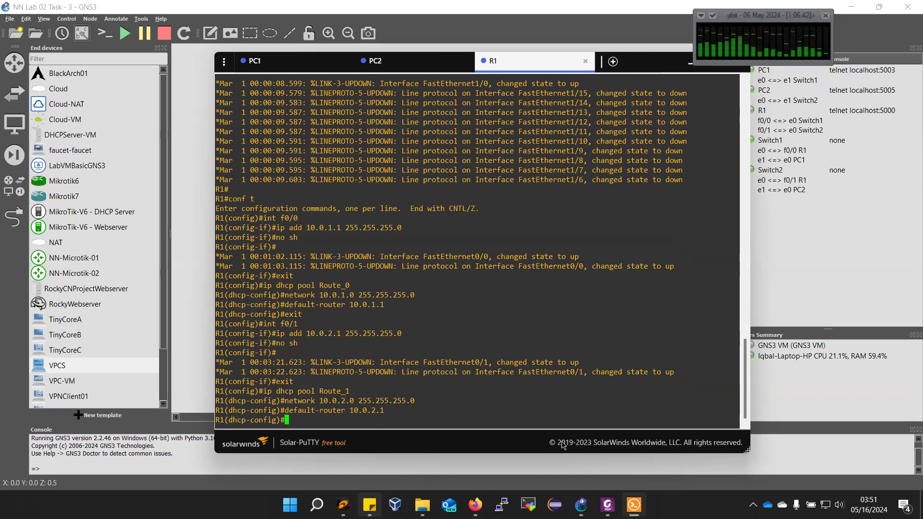
pyautogui.write('exit')
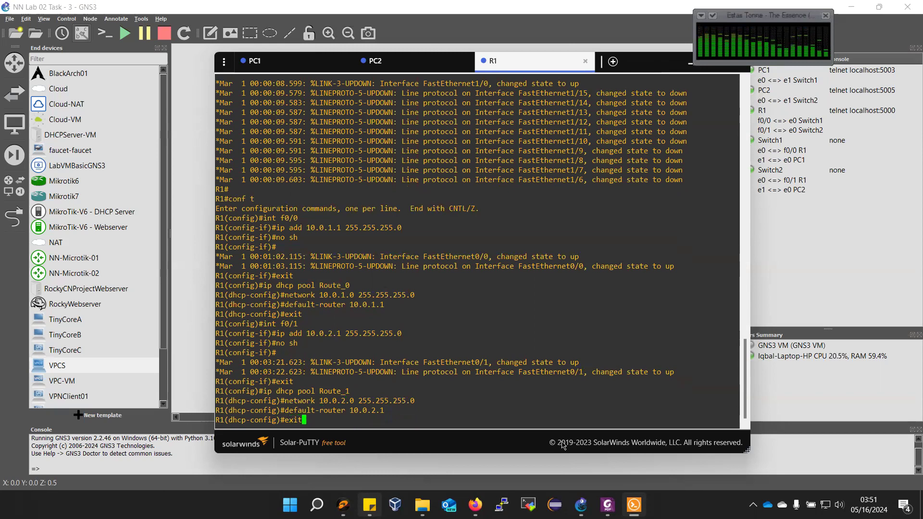
pyautogui.press('Return')
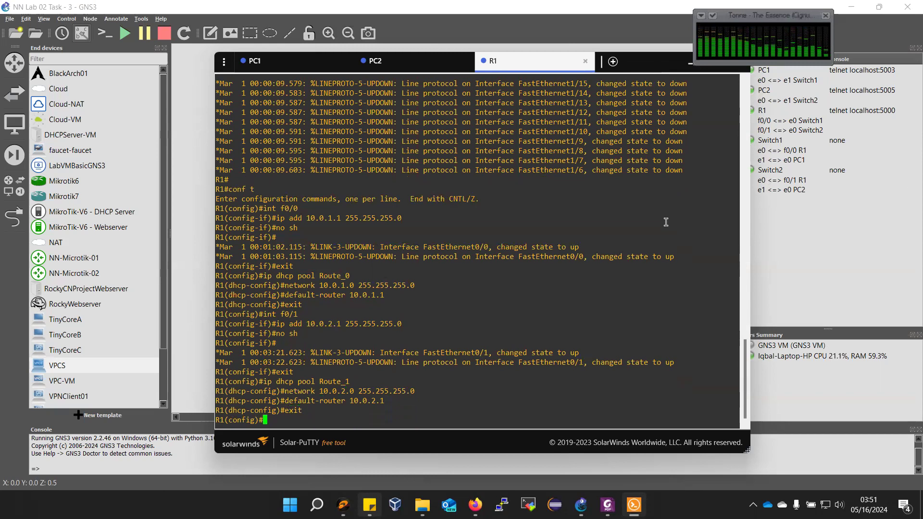
# - Start RIP routing on R1 and set it to version 2
pyautogui.write('router')
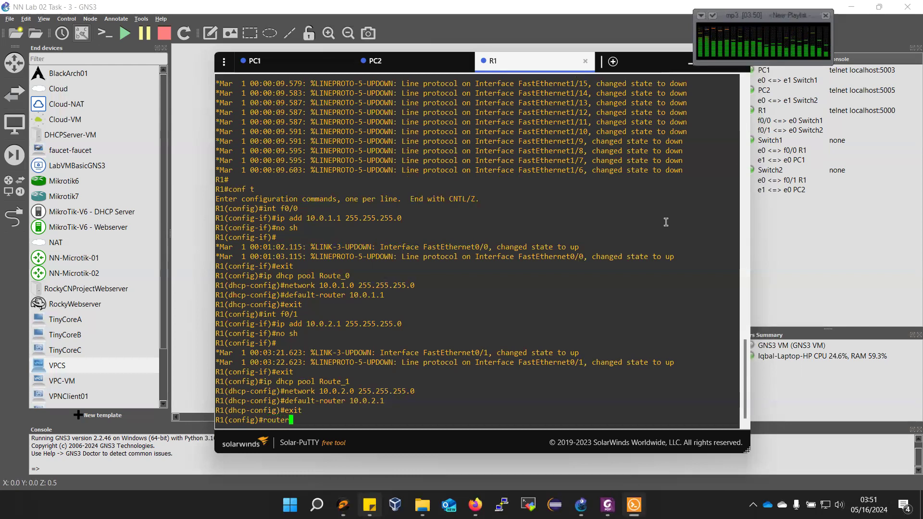
pyautogui.write(' rip')
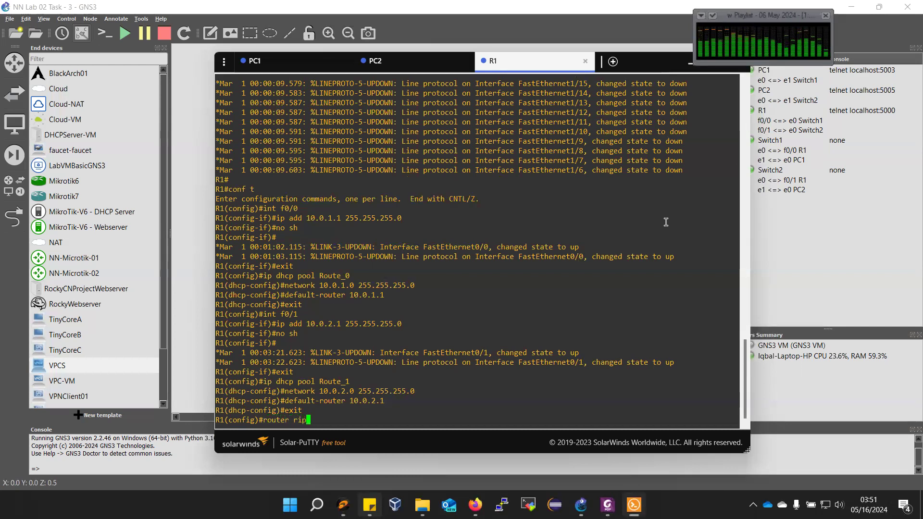
pyautogui.press('Return')
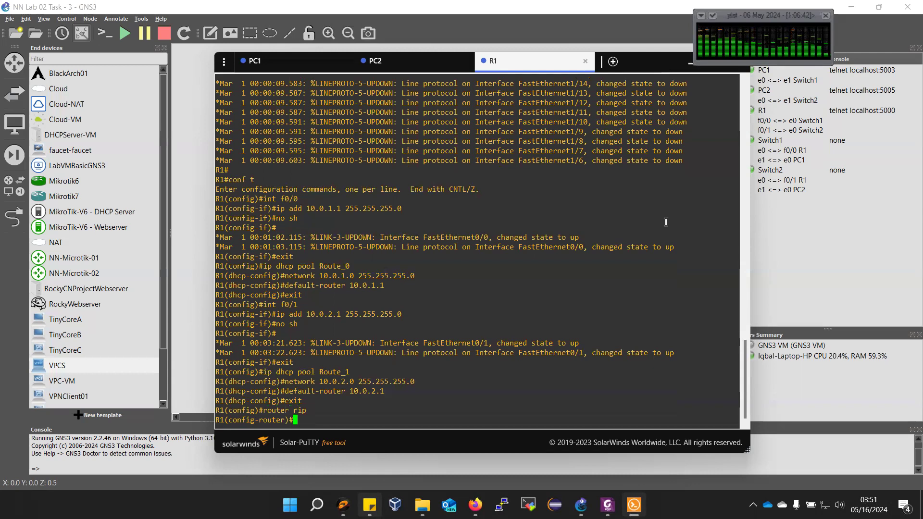
pyautogui.write('ver 2')
pyautogui.press('Return')
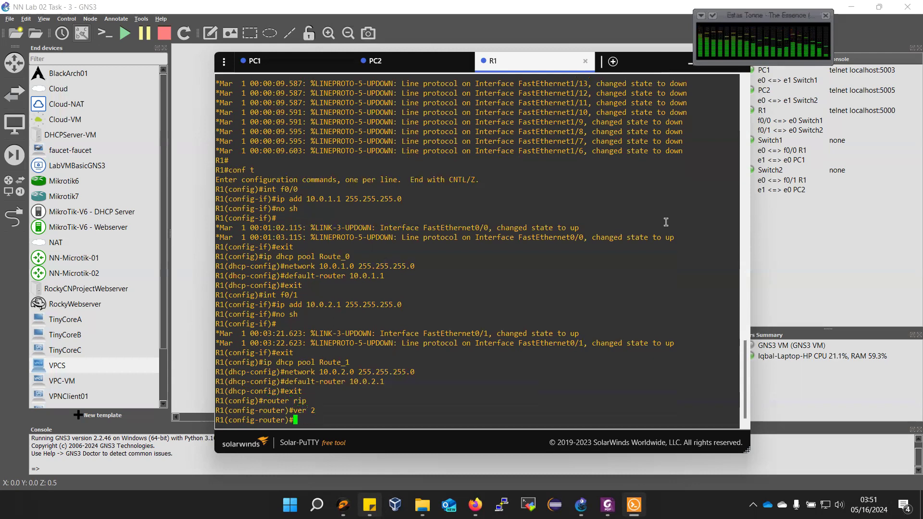
# - Add networks 10.0.1.0 and 10.0.2.0 to RIP and exit back to R1's privileged prompt
pyautogui.write('net 10.0.0')
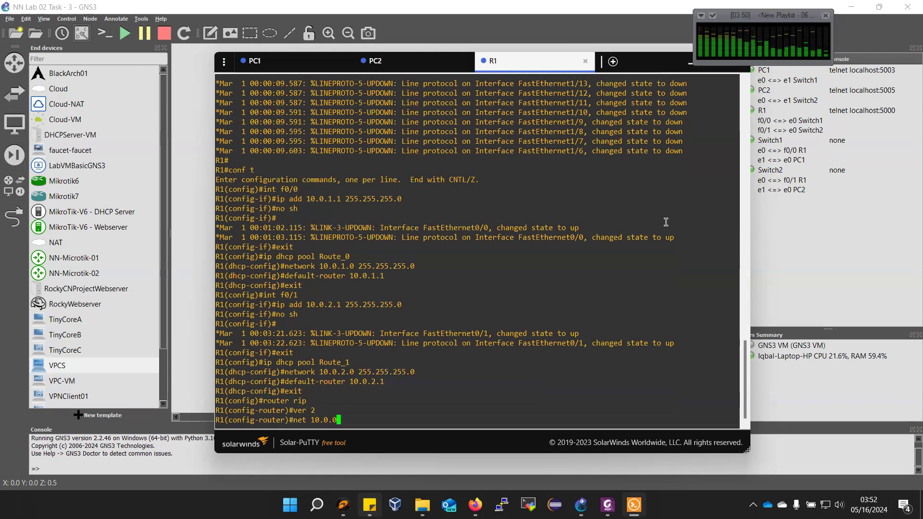
pyautogui.press('BackSpace')
pyautogui.write('1.0')
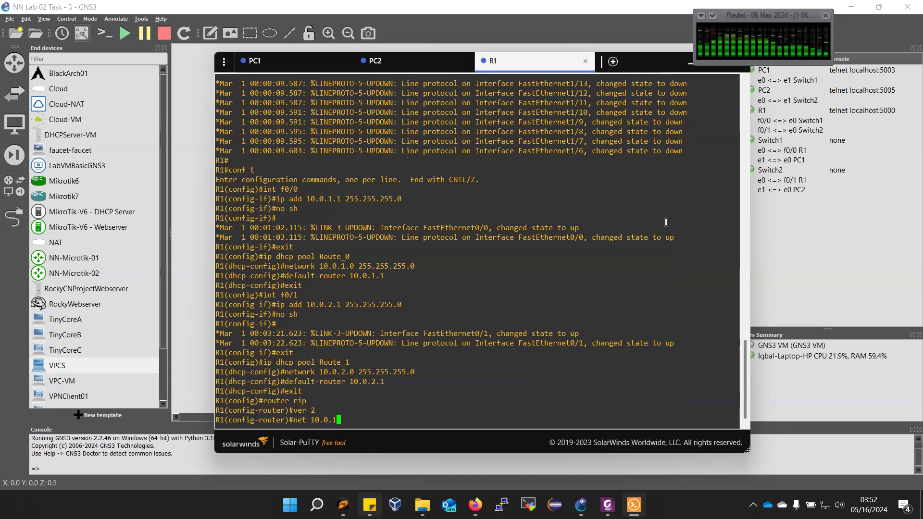
pyautogui.press('Return')
pyautogui.press('Up')
pyautogui.press('BackSpace')
pyautogui.press('BackSpace')
pyautogui.press('BackSpace')
pyautogui.write('2.0')
pyautogui.press('Return')
pyautogui.write('exit')
pyautogui.press('Return')
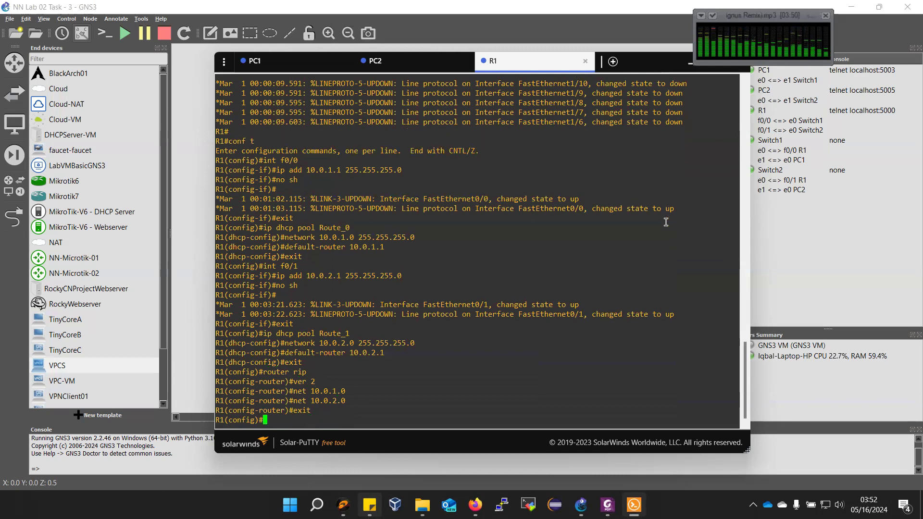
pyautogui.write('exit')
pyautogui.press('Return')
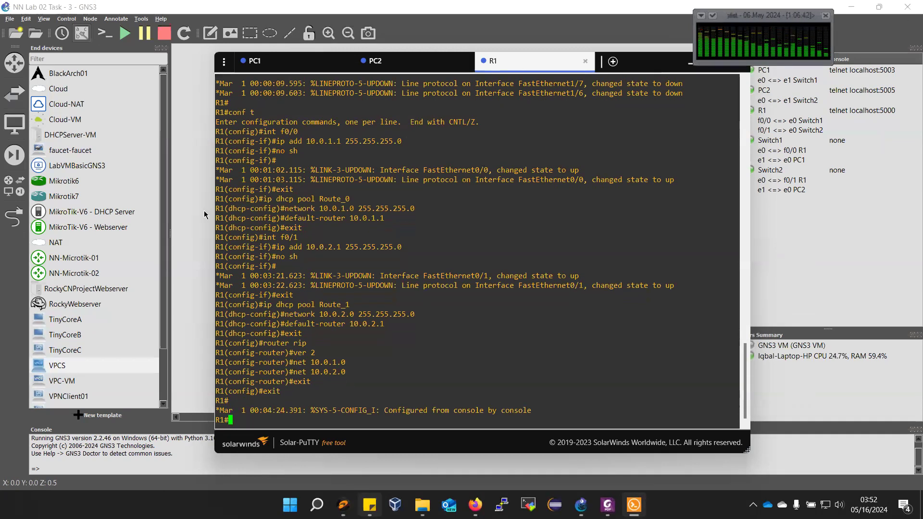
# - Return to the GNS3 topology and move R1's f0/0 label closer to the router
pyautogui.click(195, 222)
pyautogui.moveTo(404, 119)
pyautogui.mouseDown()
pyautogui.moveTo(459, 113)
pyautogui.moveTo(377, 110)
pyautogui.moveTo(411, 117)
pyautogui.mouseUp()
pyautogui.click(347, 129)
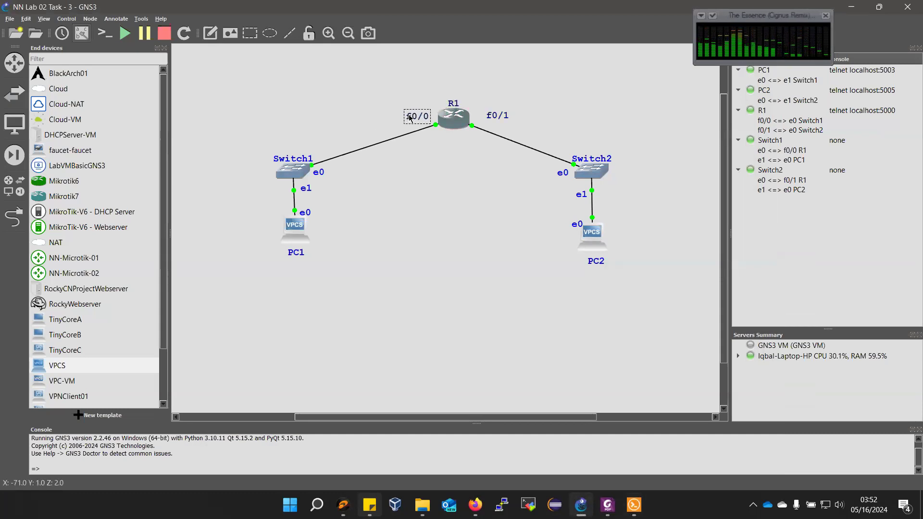
# - Add a text note reading 10.0.1.0 and place it to the right of the Switch1–PC1 link
pyautogui.click(211, 32)
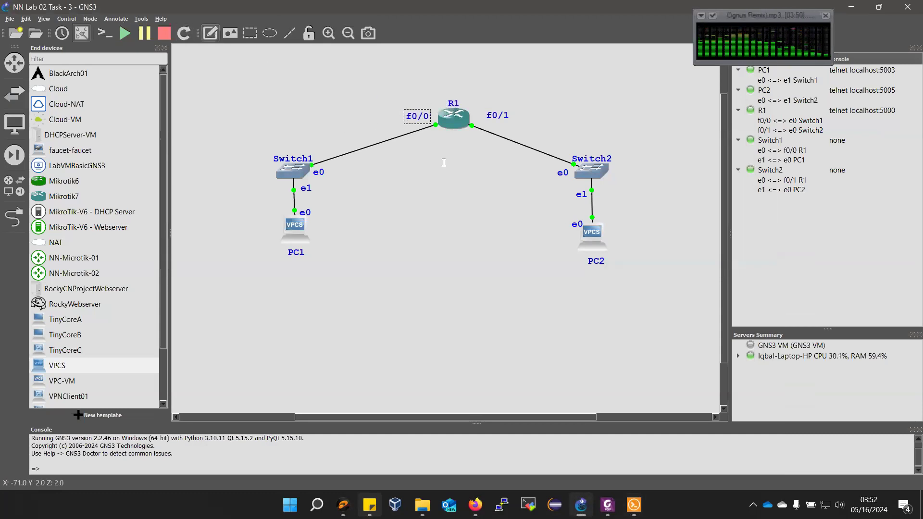
pyautogui.click(368, 169)
pyautogui.write('10.0.1.0')
pyautogui.click(409, 186)
pyautogui.moveTo(391, 180); pyautogui.dragTo(370, 198)
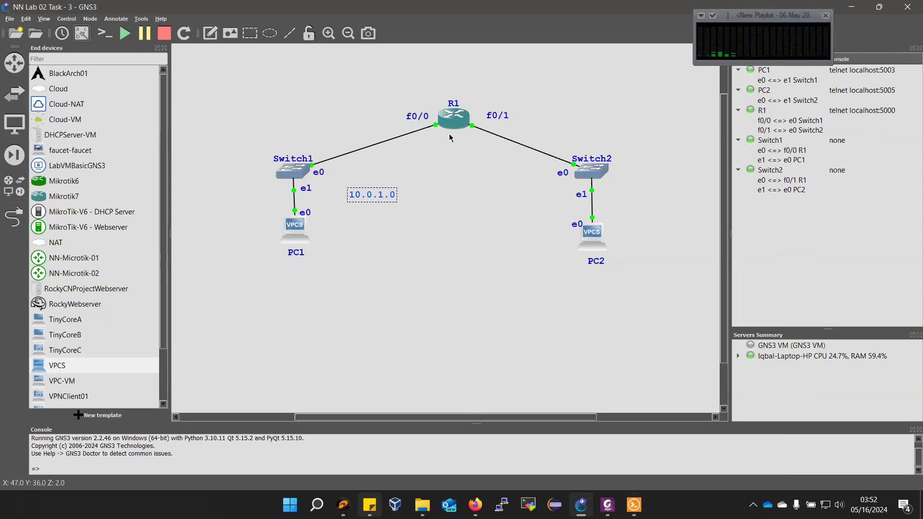
# - Add a text note reading 10.0.1.1 and place it just above and left of R1's f0/0 label
pyautogui.click(214, 38)
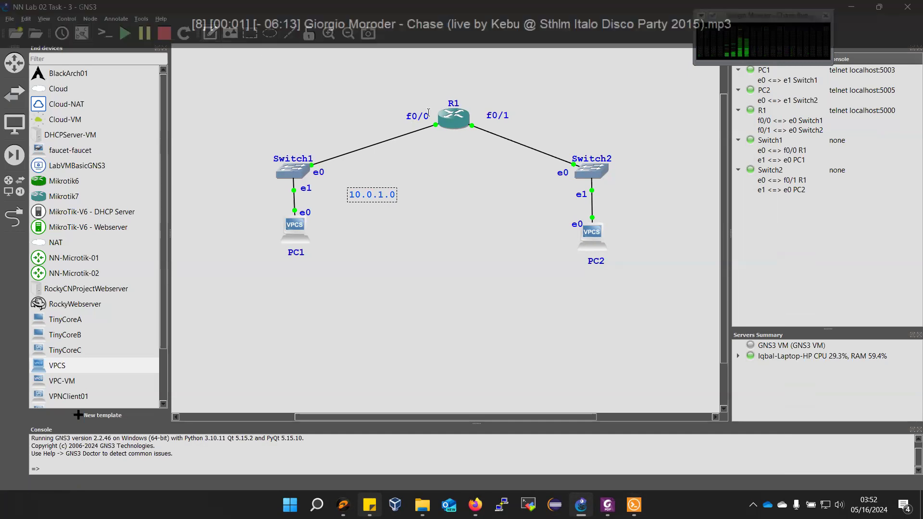
pyautogui.click(379, 114)
pyautogui.write('10.0.1')
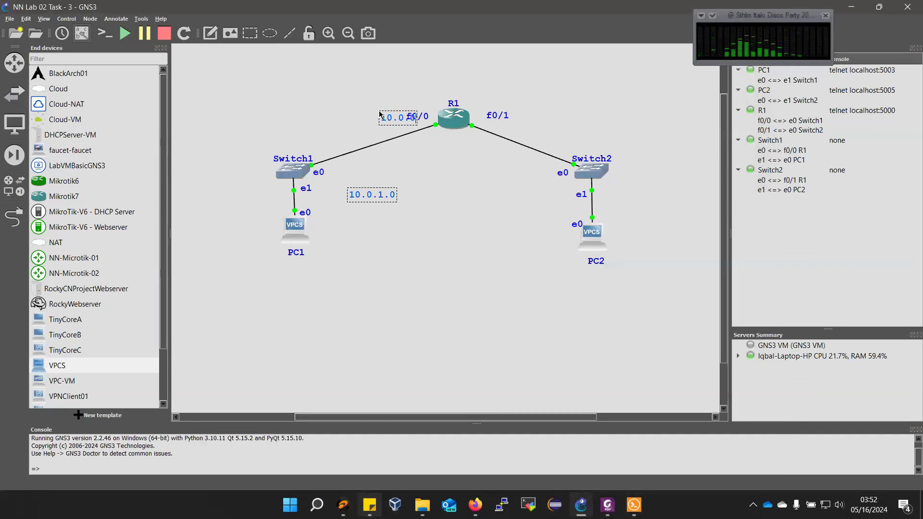
pyautogui.press('BackSpace')
pyautogui.write('1.1')
pyautogui.click(387, 137)
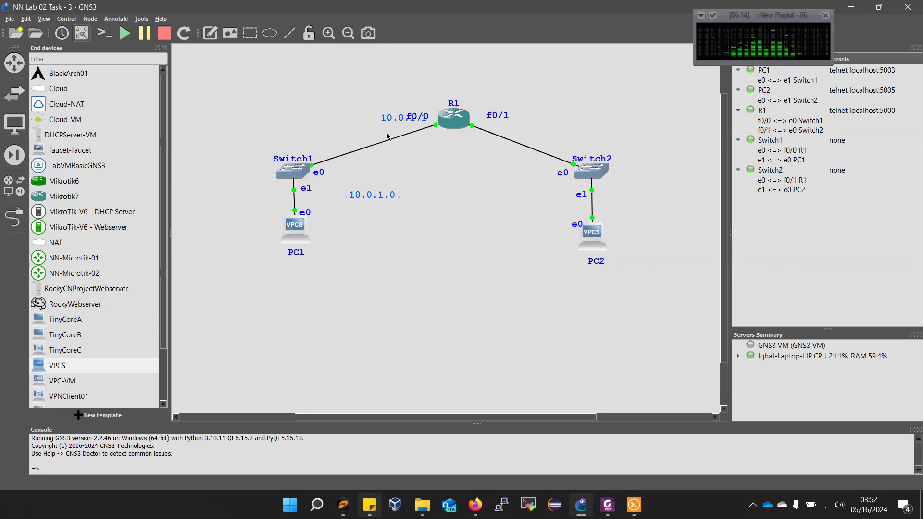
pyautogui.moveTo(390, 117)
pyautogui.mouseDown()
pyautogui.moveTo(389, 99)
pyautogui.moveTo(367, 109)
pyautogui.moveTo(378, 105)
pyautogui.mouseUp()
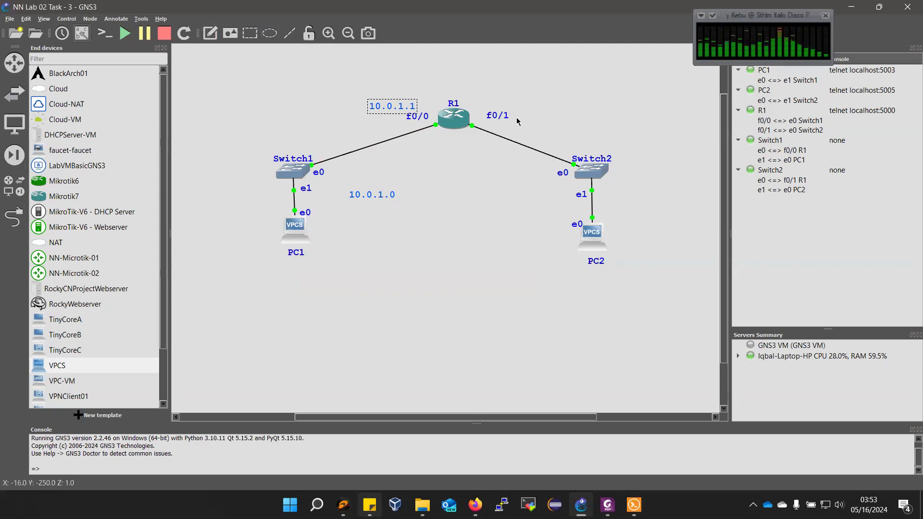
# - Add a text note reading 10.0.2.1 and place it to the right of R1's f0/1 label
pyautogui.click(210, 32)
pyautogui.click(526, 119)
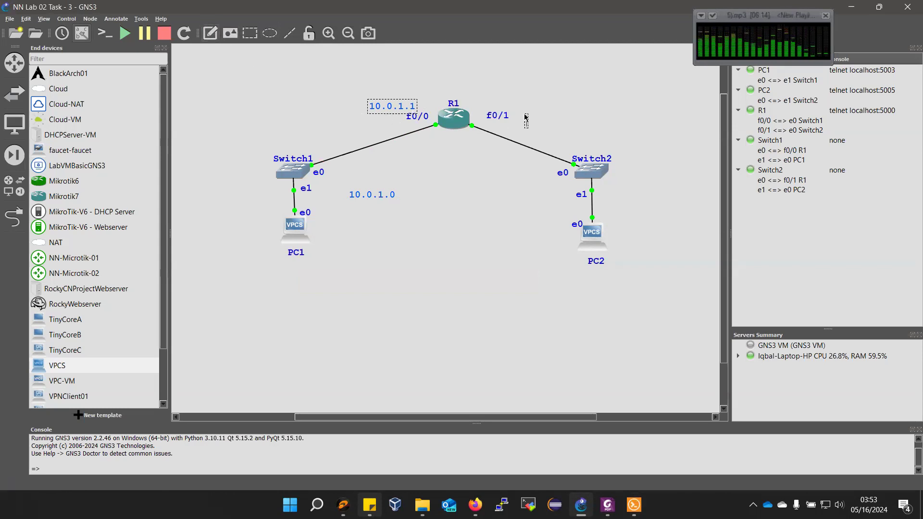
pyautogui.write('10.0.')
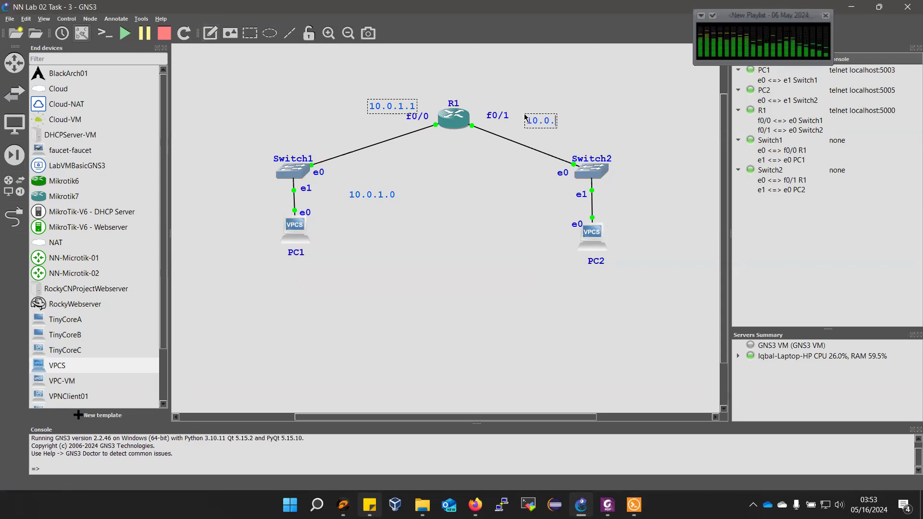
pyautogui.write('1.')
pyautogui.press('BackSpace')
pyautogui.press('BackSpace')
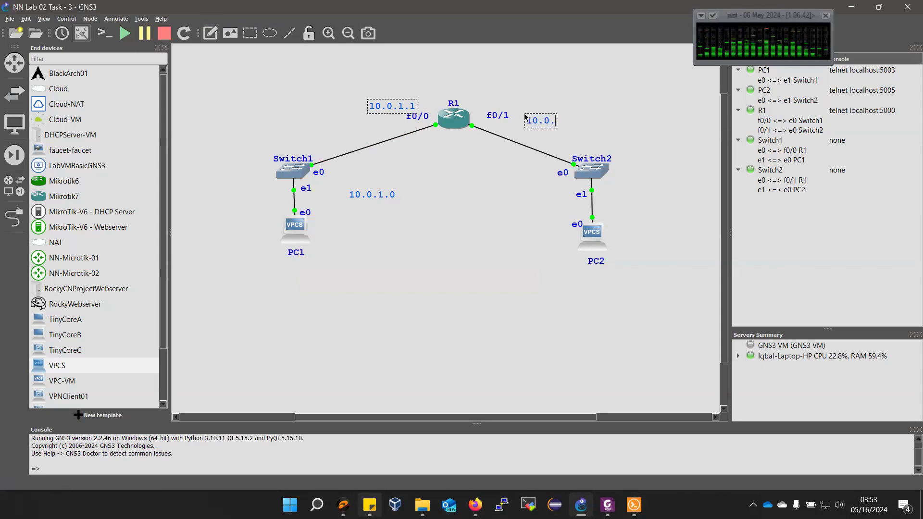
pyautogui.write('2.1')
pyautogui.click(551, 131)
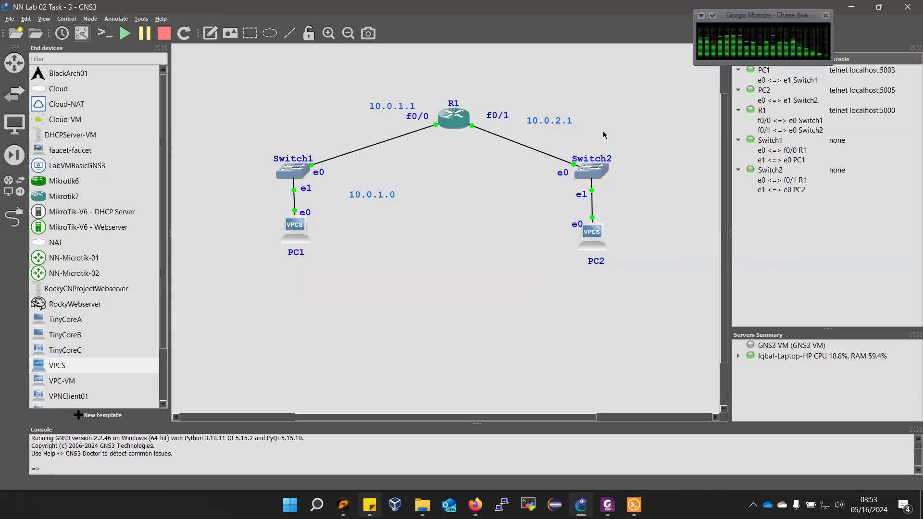
pyautogui.moveTo(548, 126); pyautogui.dragTo(538, 121)
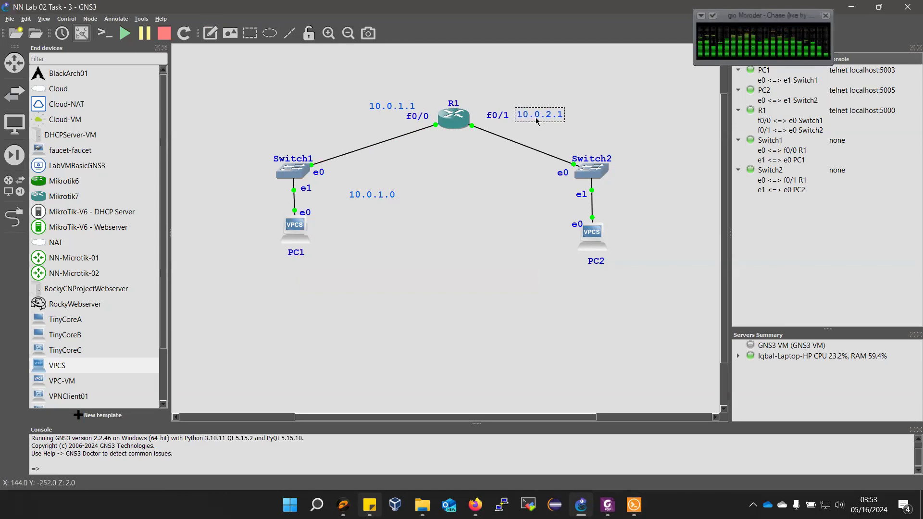
# - Add a text note reading 10.0.2.0 and place it to the left of the Switch2–PC2 link
pyautogui.click(210, 32)
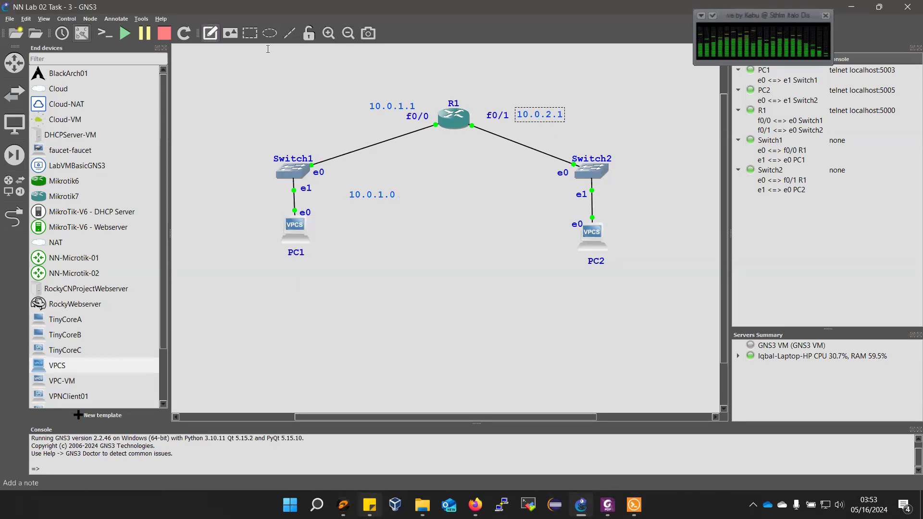
pyautogui.click(486, 196)
pyautogui.write('10.')
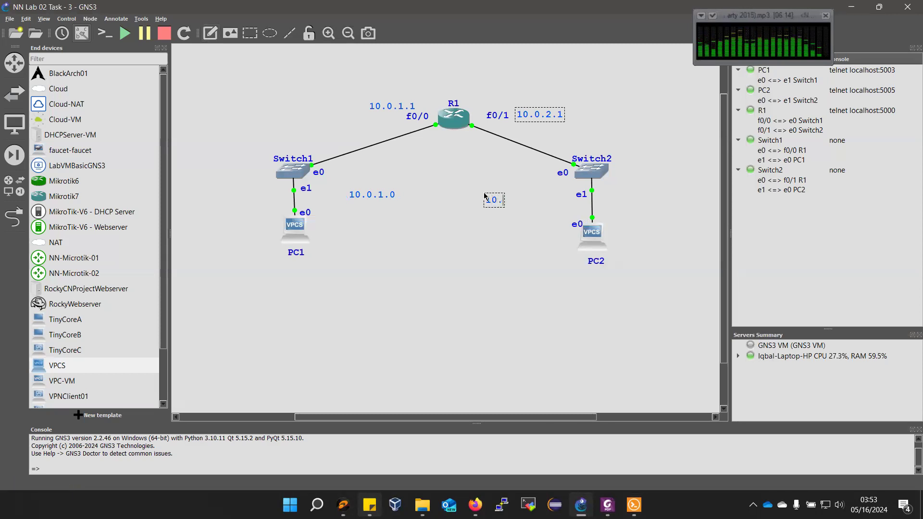
pyautogui.write('0.2.0')
pyautogui.click(504, 206)
pyautogui.moveTo(504, 206); pyautogui.dragTo(518, 197)
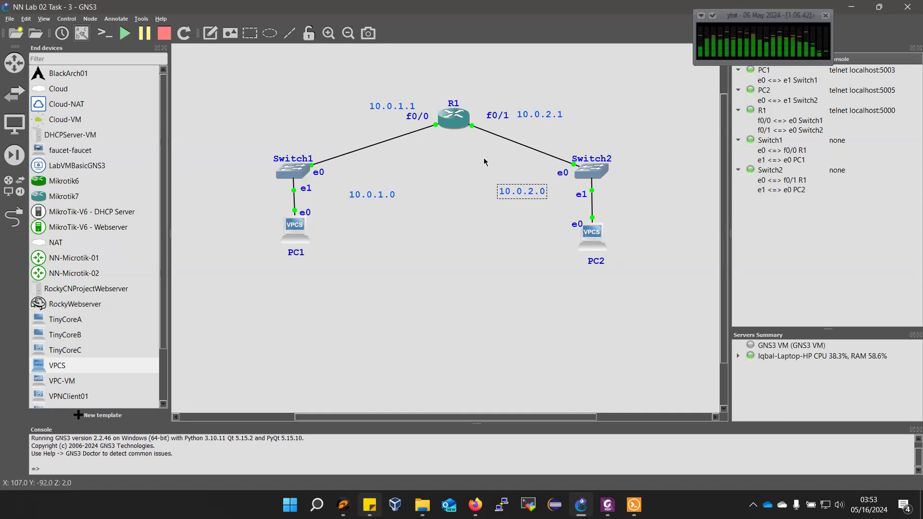
# - Shift R1 slightly left and line up the 10.0.2.1 and 10.0.1.1 notes beside its f0/1 and f0/0 labels
pyautogui.moveTo(459, 124); pyautogui.dragTo(448, 124)
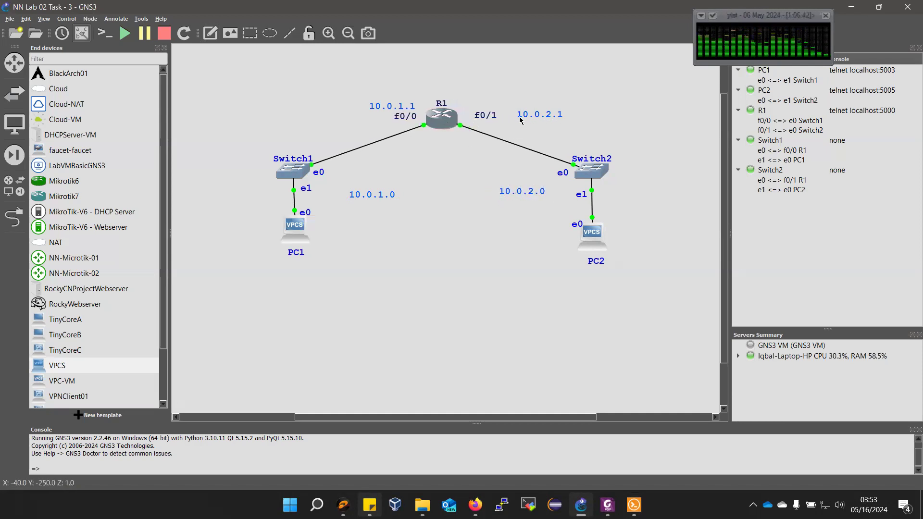
pyautogui.moveTo(535, 119); pyautogui.dragTo(521, 120)
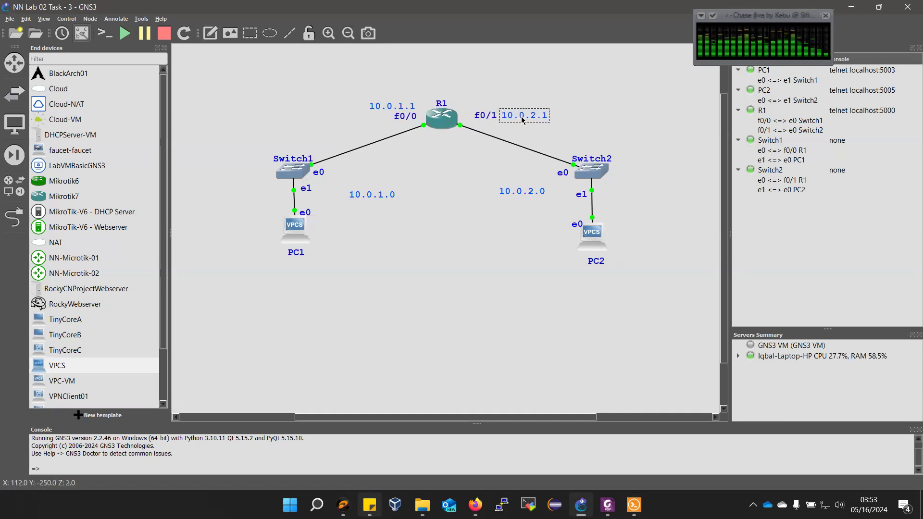
pyautogui.moveTo(379, 110); pyautogui.dragTo(362, 119)
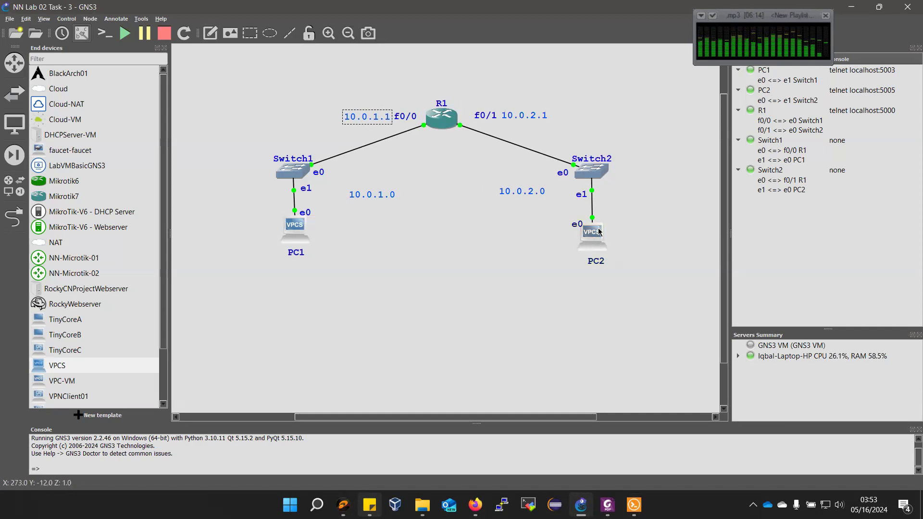
# - Switch to PC1's Solar-PuTTY console, request an address with ip dhcp, and highlight the assigned IP
pyautogui.moveTo(597, 230)
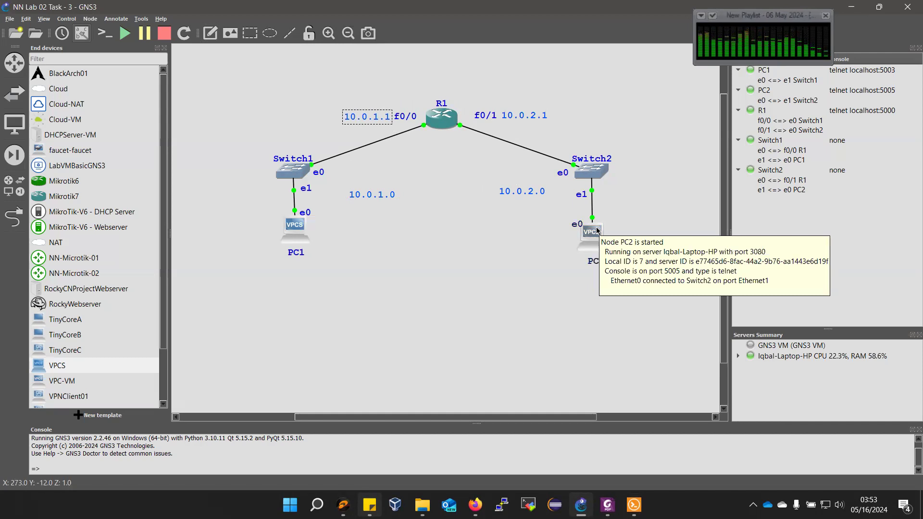
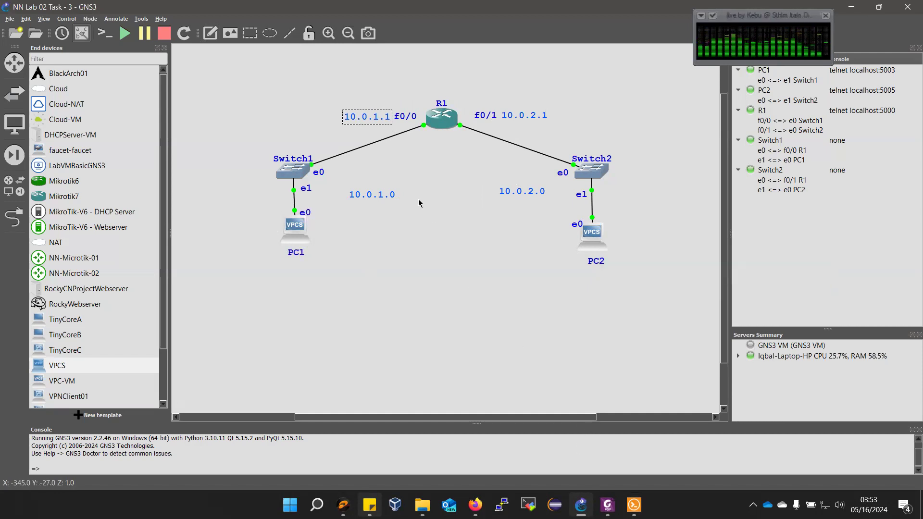
pyautogui.moveTo(615, 499)
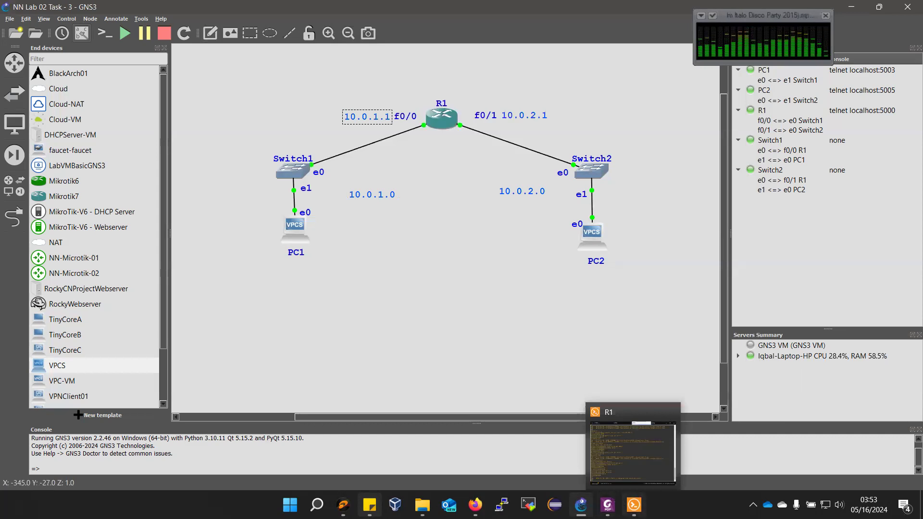
pyautogui.click(627, 474)
pyautogui.click(289, 61)
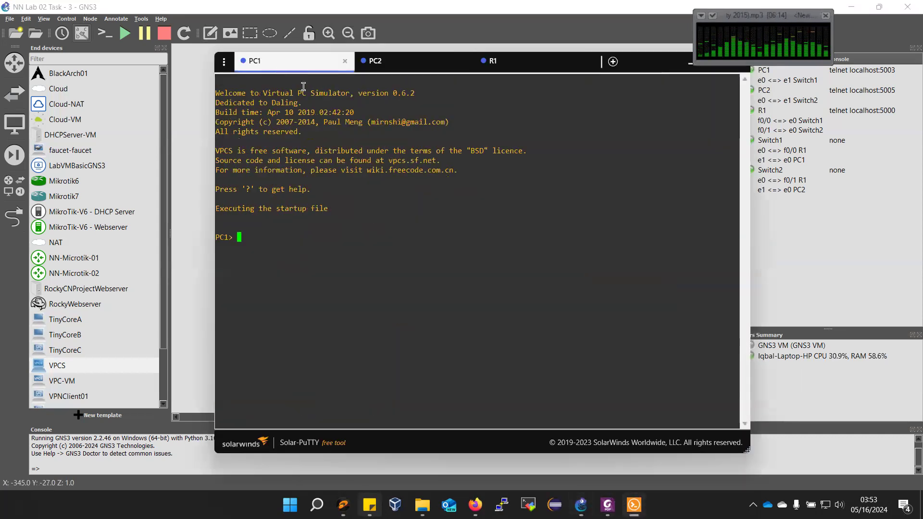
pyautogui.write('ip ')
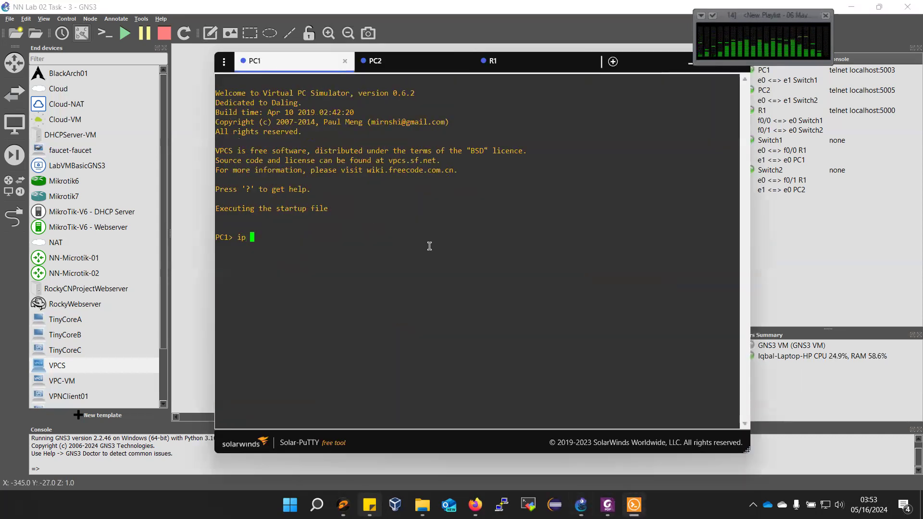
pyautogui.write('dhcp')
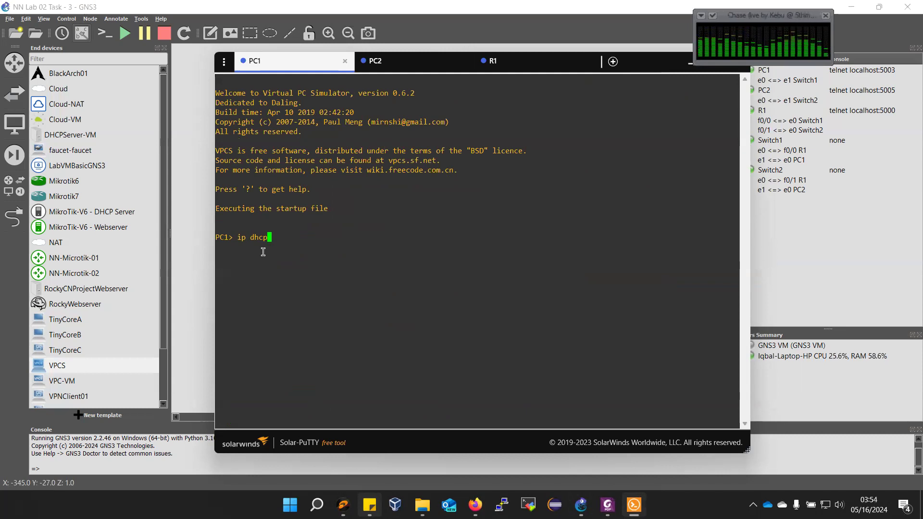
pyautogui.press('Return')
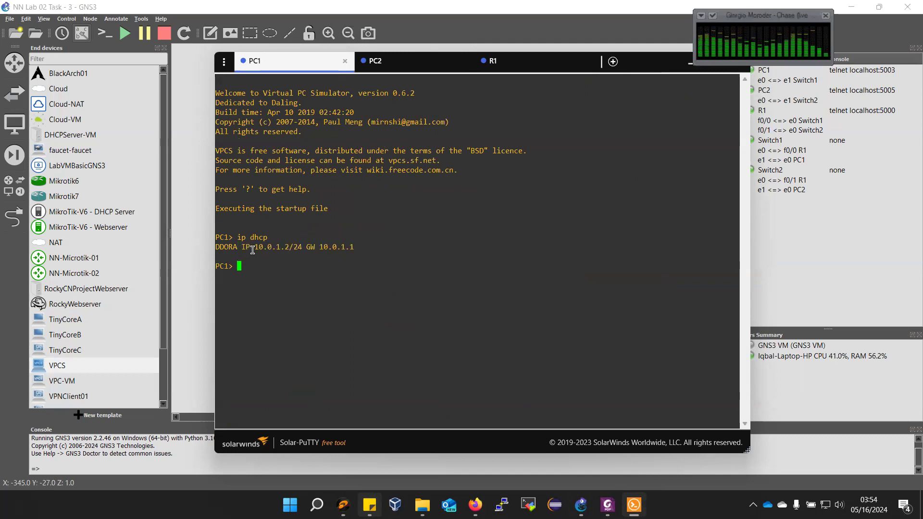
pyautogui.moveTo(254, 249); pyautogui.dragTo(289, 249)
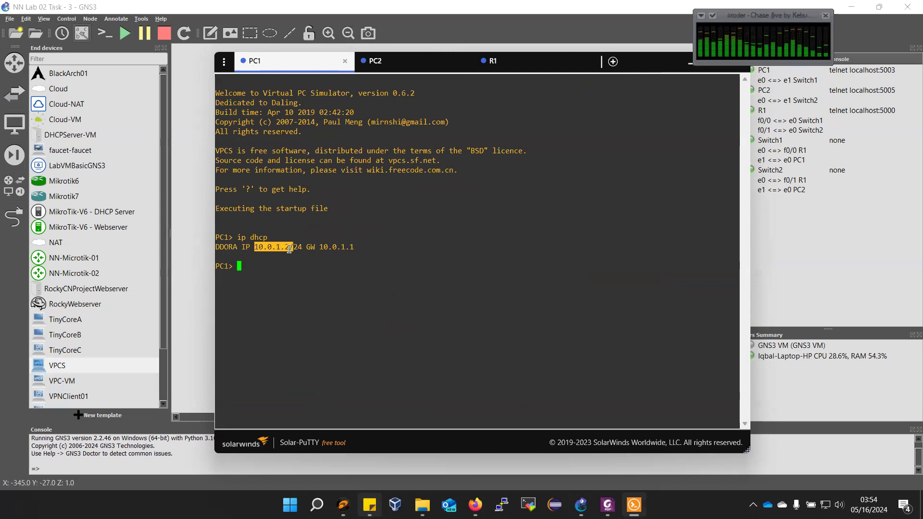
# - Return to the GNS3 topology, add a note reading 10.0.1.2 beside PC1, and move the 10.0.1.0 note up level with Switch1
pyautogui.click(201, 276)
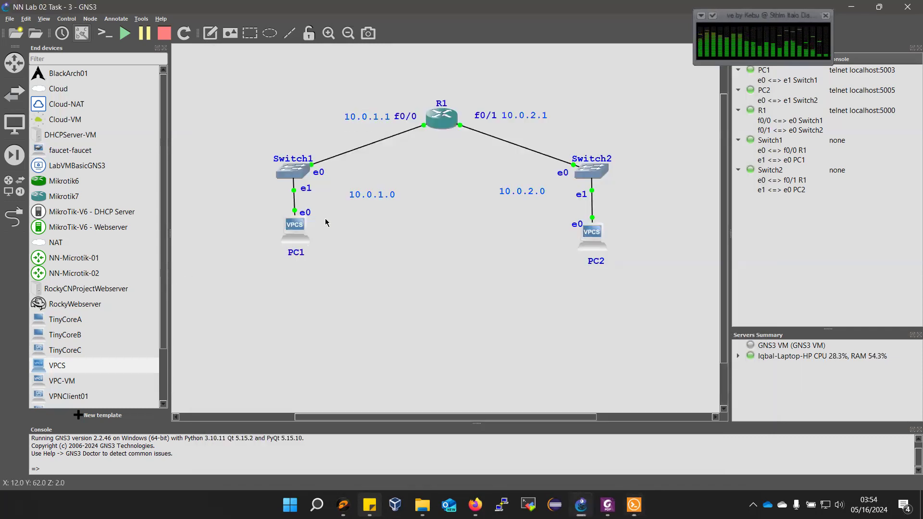
pyautogui.click(210, 33)
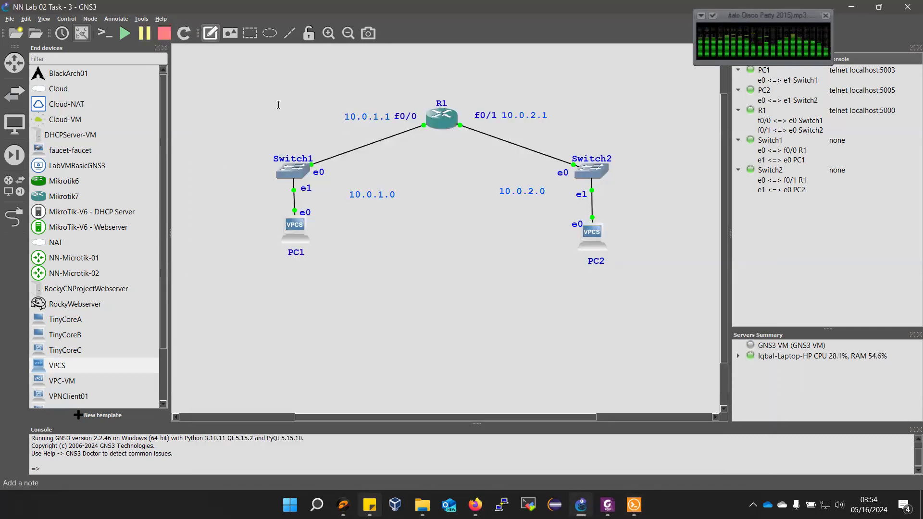
pyautogui.click(322, 217)
pyautogui.write('10.0.0')
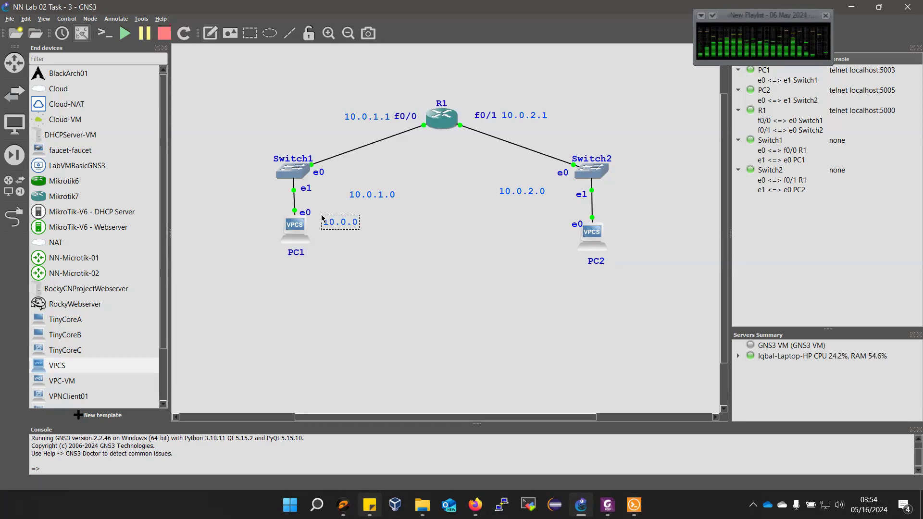
pyautogui.press('BackSpace')
pyautogui.write('1.')
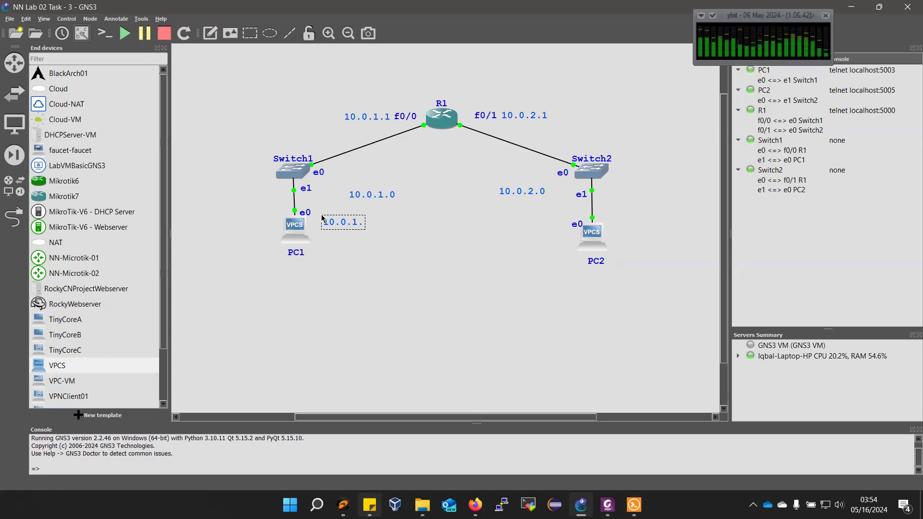
pyautogui.write('2')
pyautogui.click(364, 244)
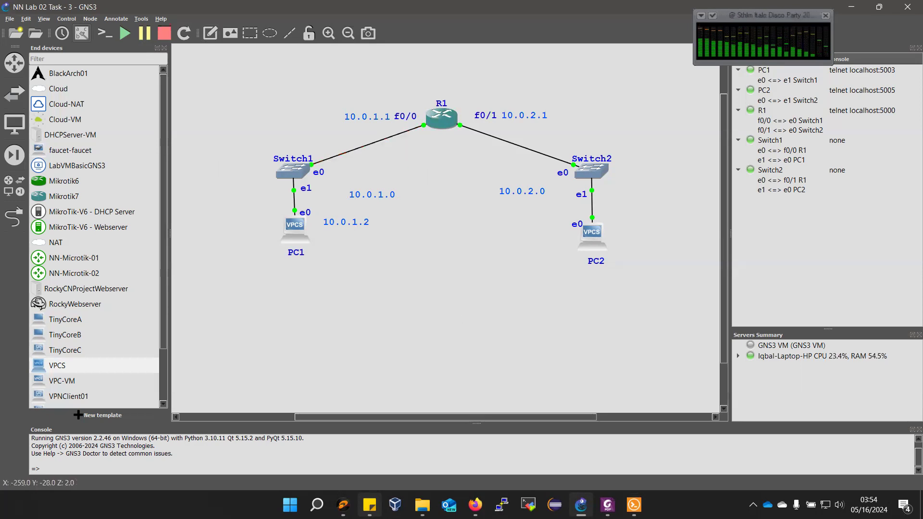
pyautogui.moveTo(634, 505)
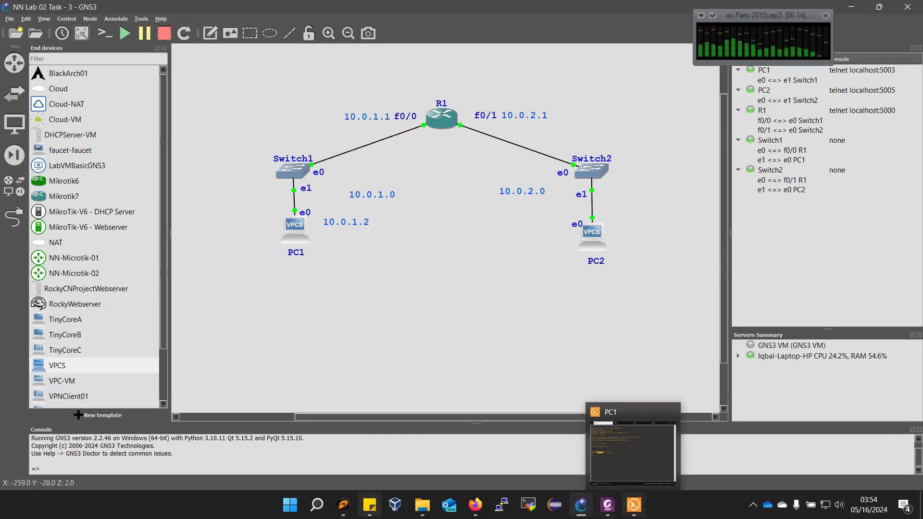
pyautogui.moveTo(361, 195); pyautogui.dragTo(362, 174)
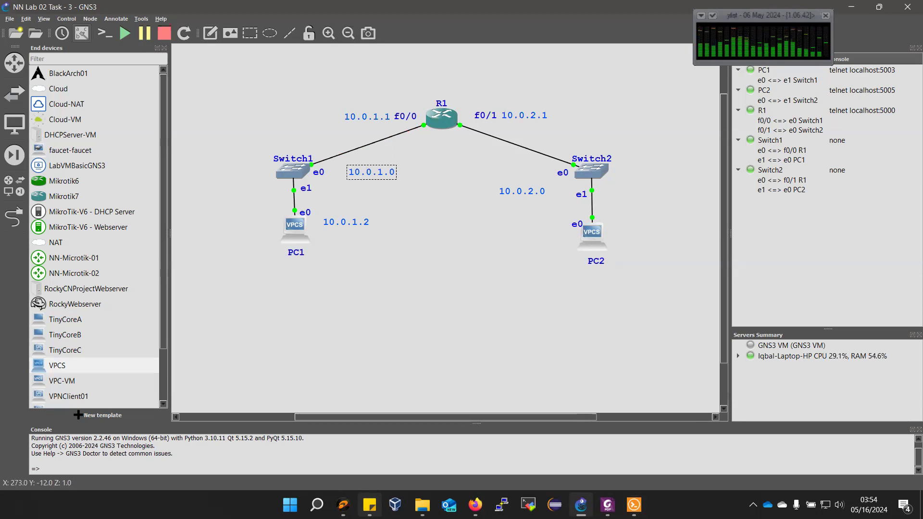
# - Switch to PC2's Solar-PuTTY console and request an address with ip dhcp
pyautogui.click(634, 505)
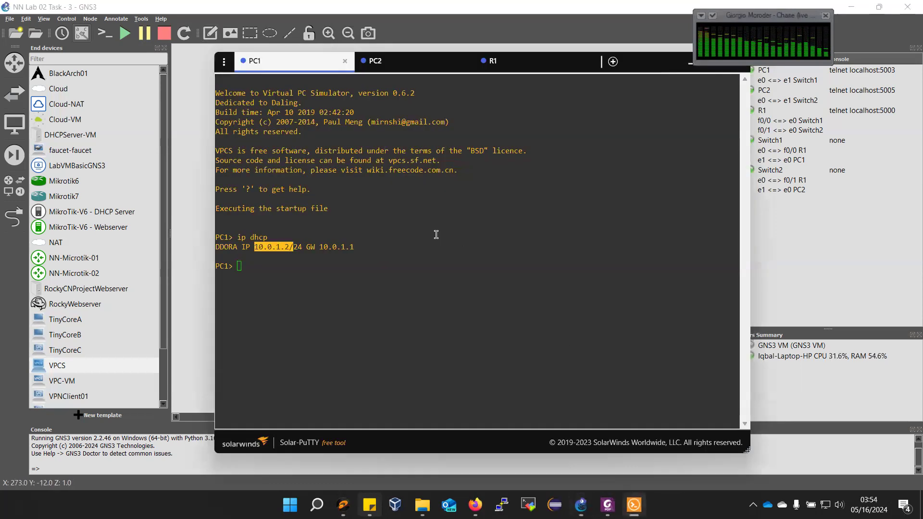
pyautogui.click(329, 268)
pyautogui.click(425, 62)
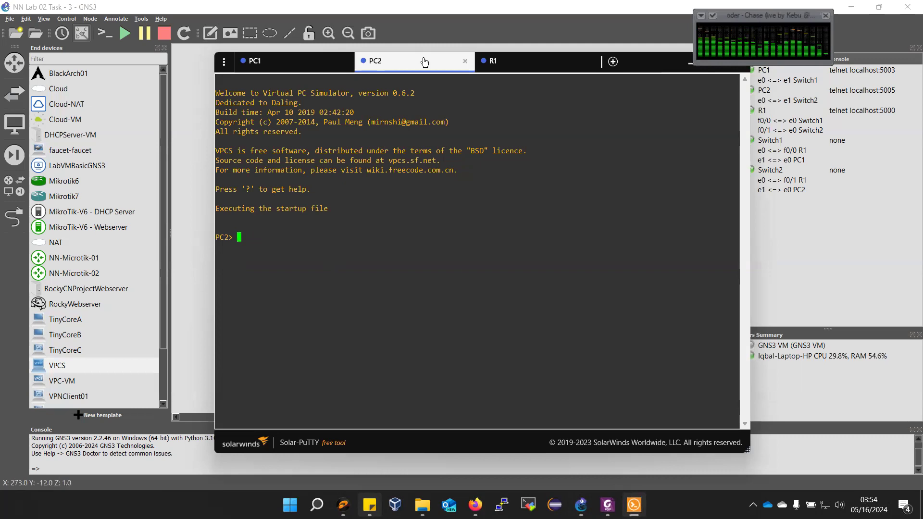
pyautogui.write('ip dhcp')
pyautogui.press('Return')
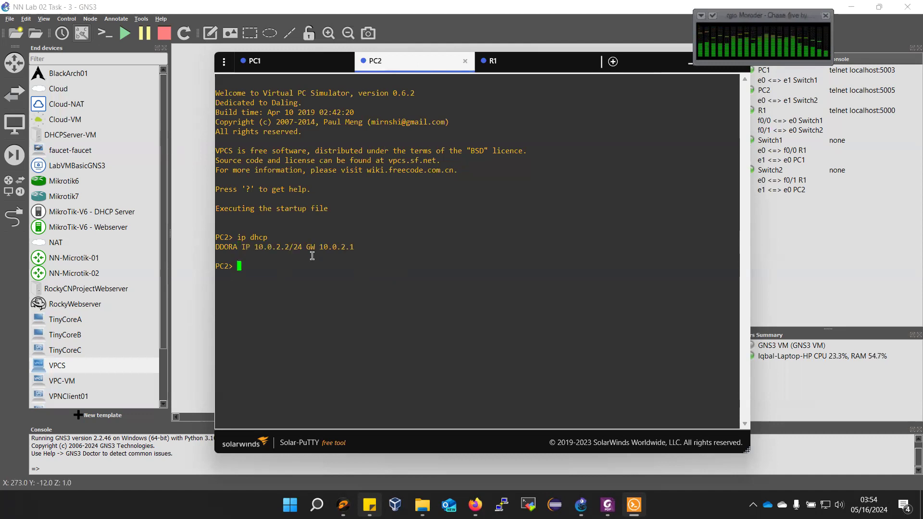
# - Return to the GNS3 topology and add a note reading 10.0.2.2 beside PC2, level with its e0 label
pyautogui.click(793, 163)
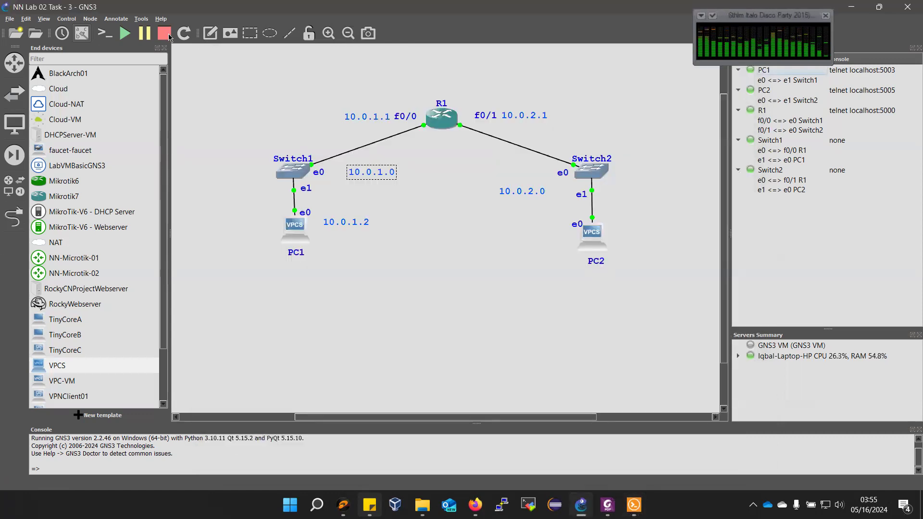
pyautogui.click(210, 32)
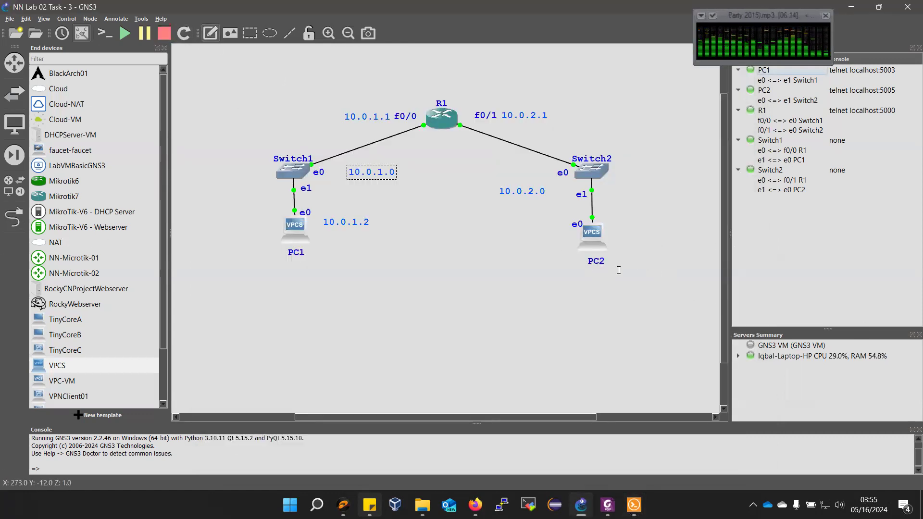
pyautogui.click(503, 225)
pyautogui.write('10.')
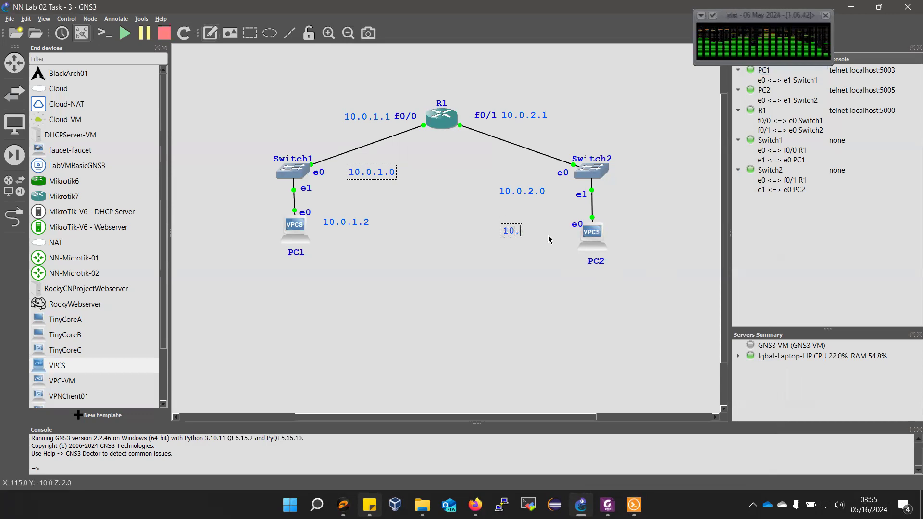
pyautogui.write('0.2.2')
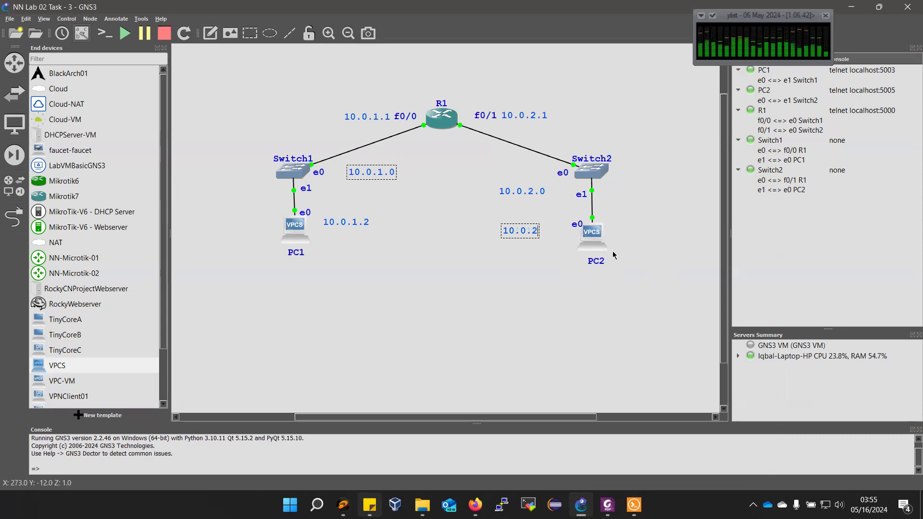
pyautogui.click(556, 295)
pyautogui.moveTo(528, 236); pyautogui.dragTo(529, 230)
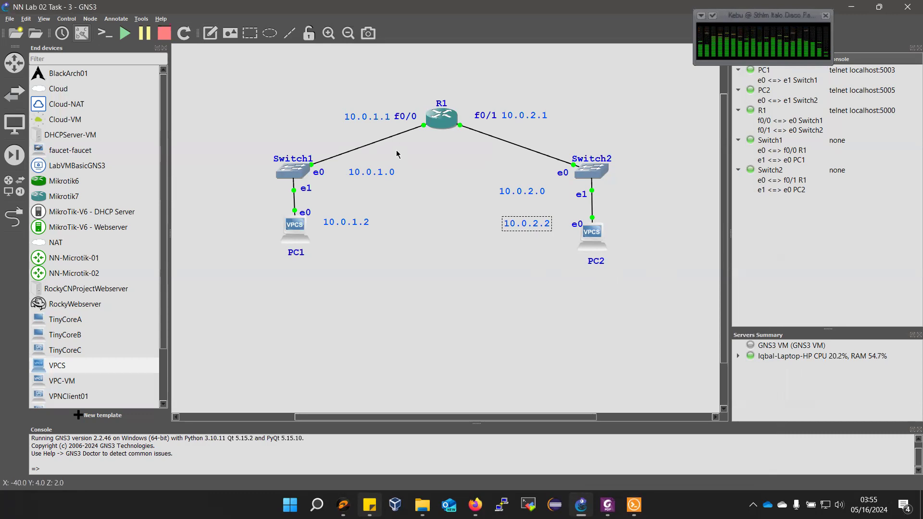
# - Switch to PC1's Solar-PuTTY console, try to ping 10.0.2.0, and interrupt the ping
pyautogui.click(634, 505)
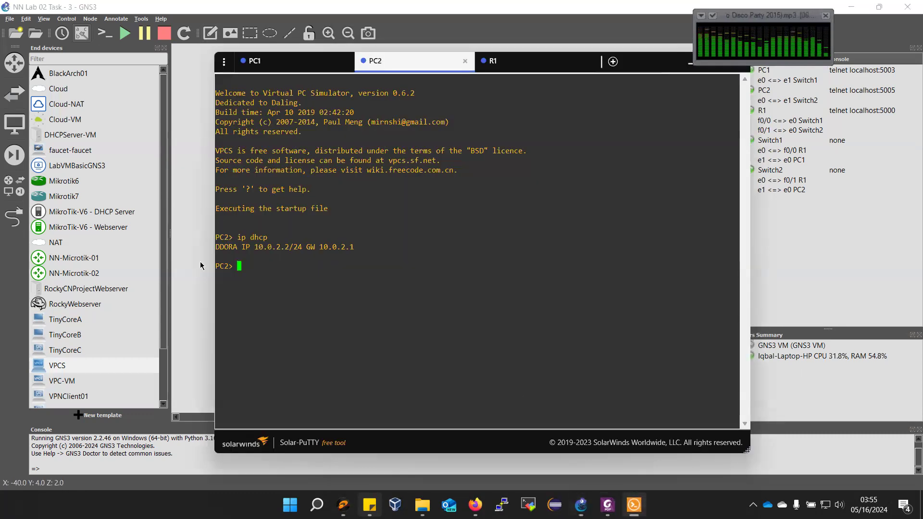
pyautogui.click(270, 61)
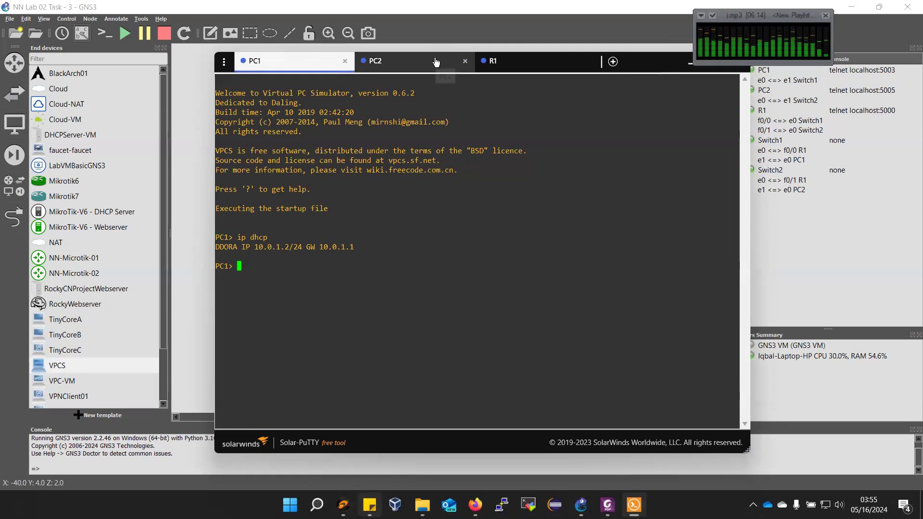
pyautogui.write('p')
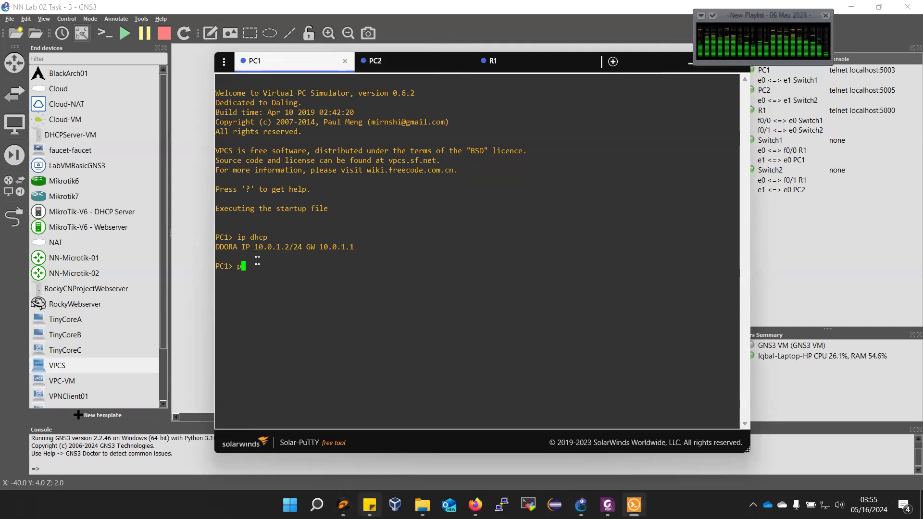
pyautogui.write('ing 10.0.')
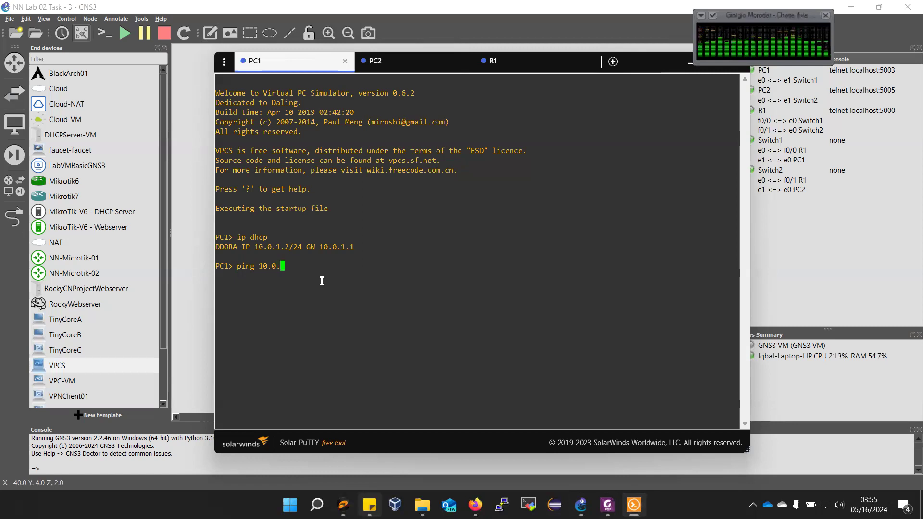
pyautogui.write('2.2')
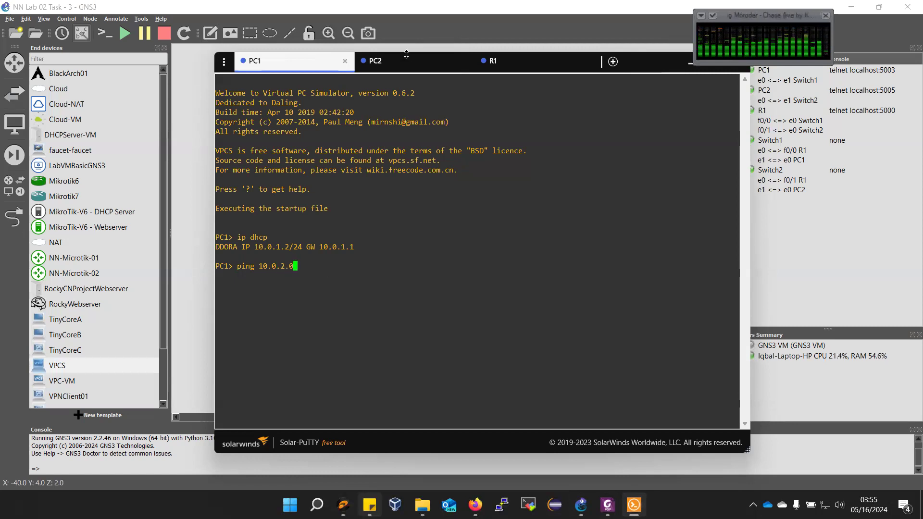
pyautogui.click(400, 66)
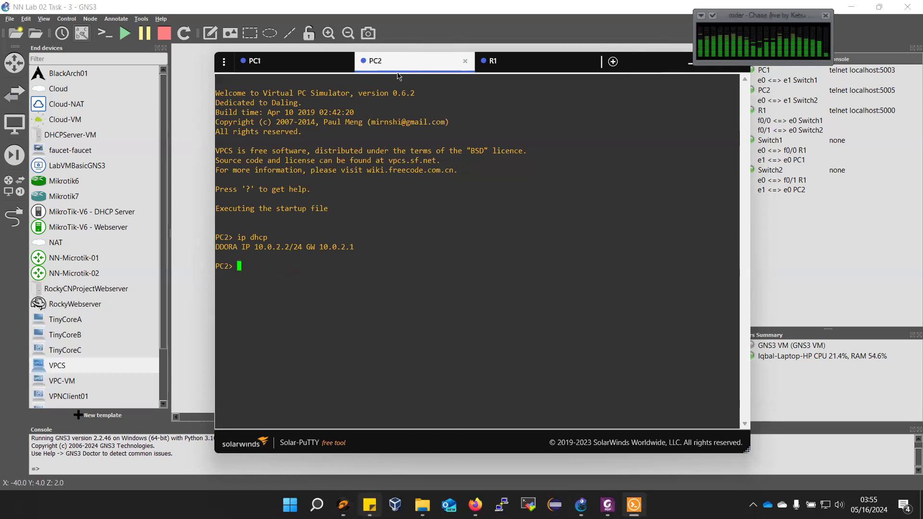
pyautogui.click(294, 65)
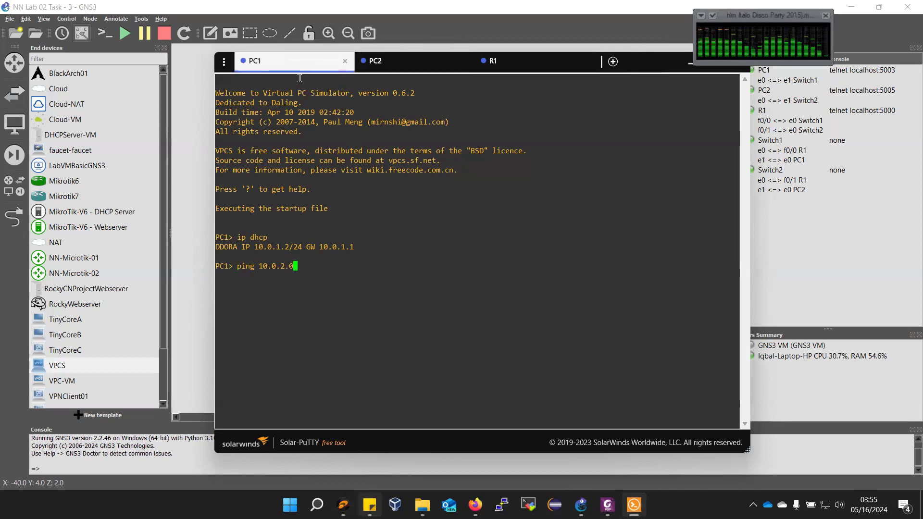
pyautogui.press('Return')
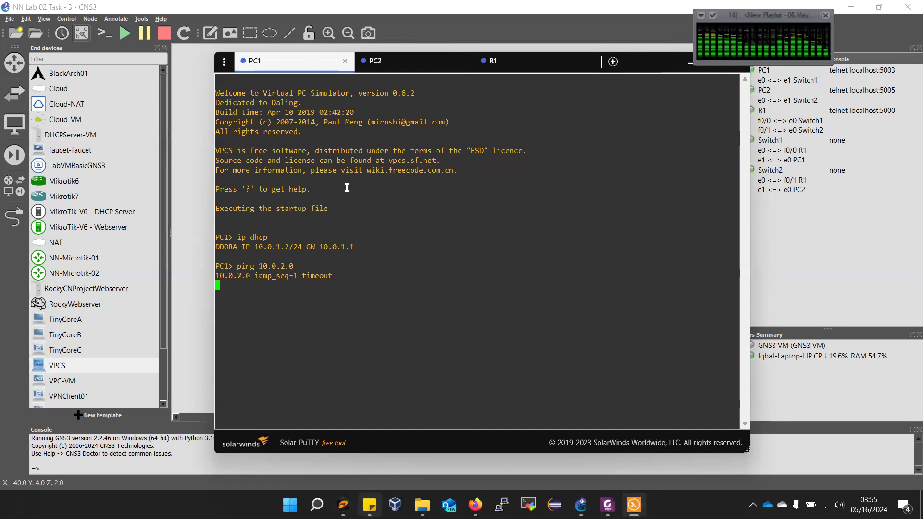
pyautogui.hotkey('ctrl', 'c')
# - Ping PC2's address 10.0.2.2 from PC1's console and repeat the same ping once more
pyautogui.press('Up')
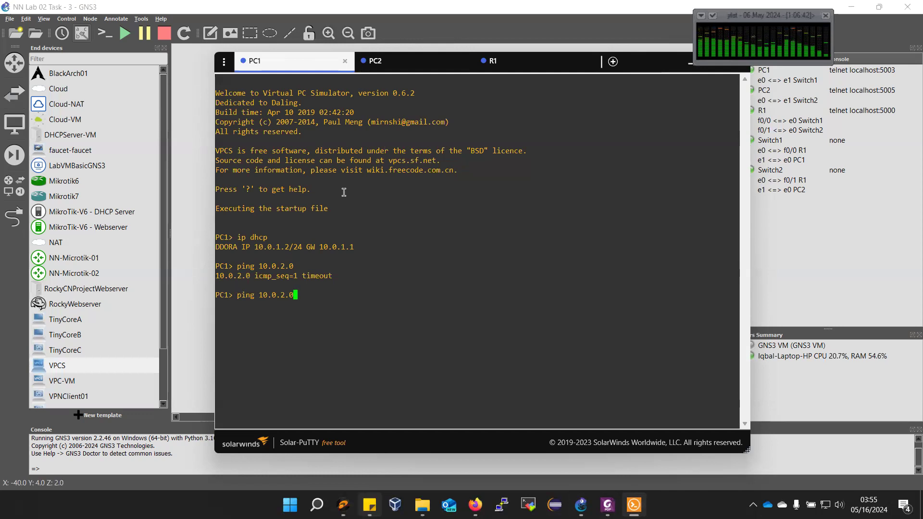
pyautogui.press('BackSpace')
pyautogui.write('2')
pyautogui.press('Return')
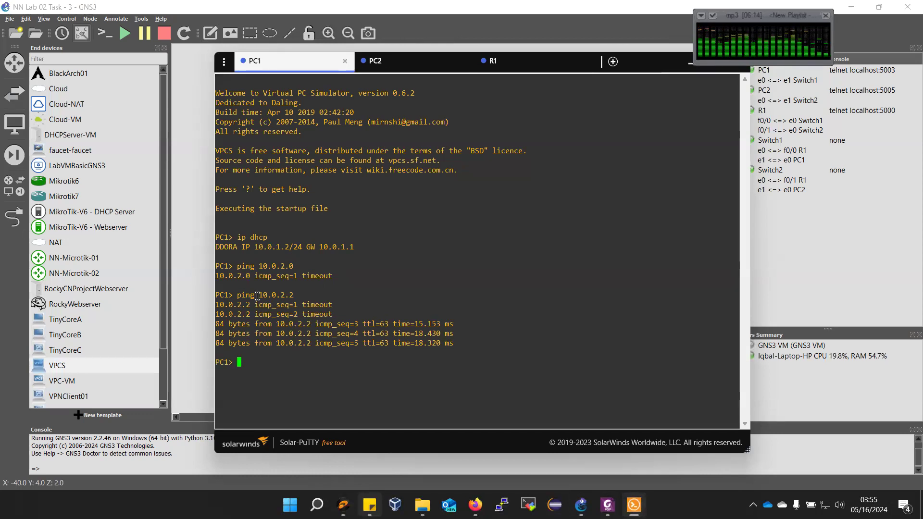
pyautogui.press('Up')
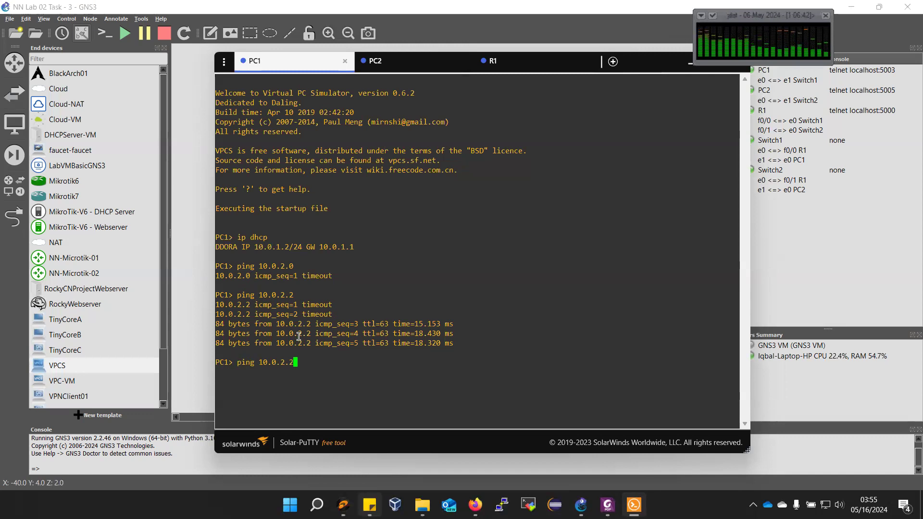
pyautogui.press('Return')
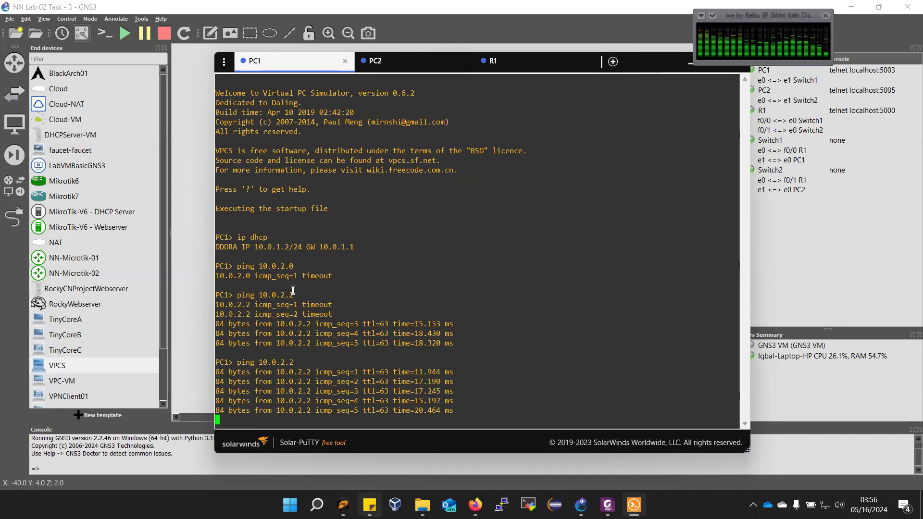
# - Check PC1's address in the GNS3 topology, then ping 10.0.1.2 from PC2's Solar-PuTTY console
pyautogui.click(189, 185)
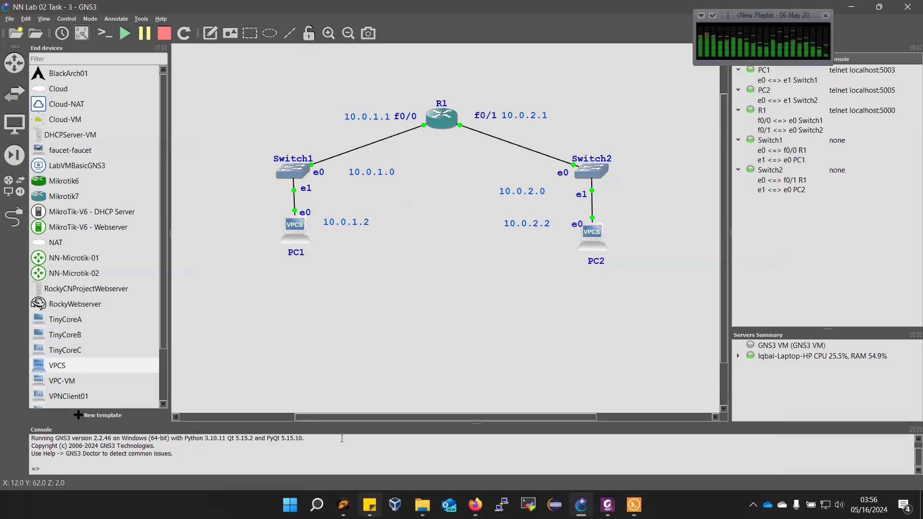
pyautogui.click(634, 505)
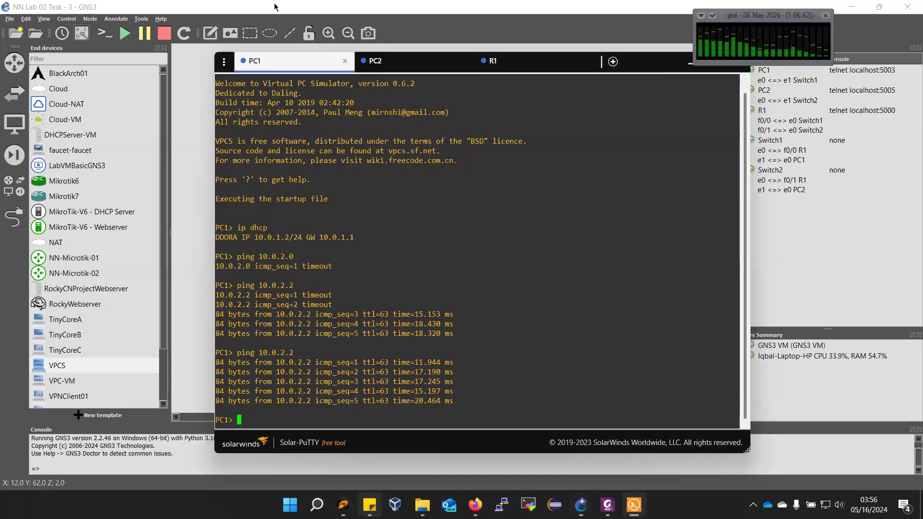
pyautogui.click(407, 70)
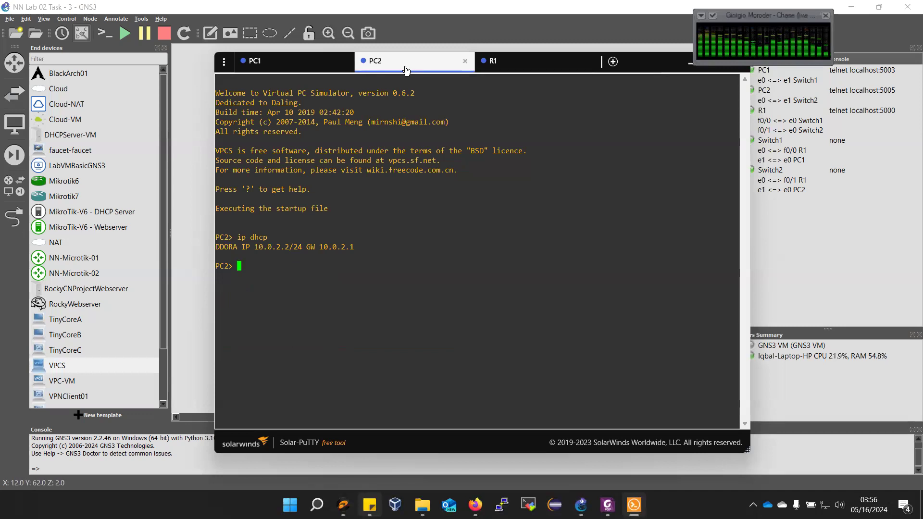
pyautogui.write('pin')
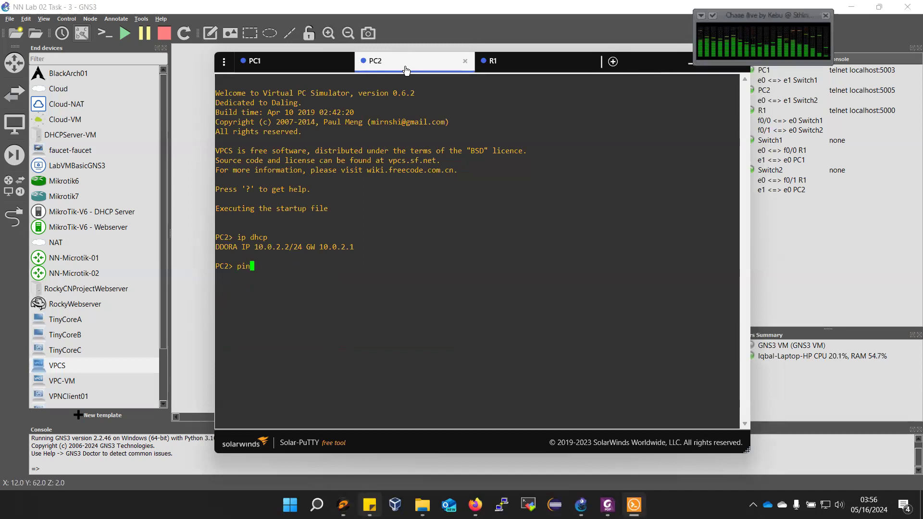
pyautogui.write('g 10.0.')
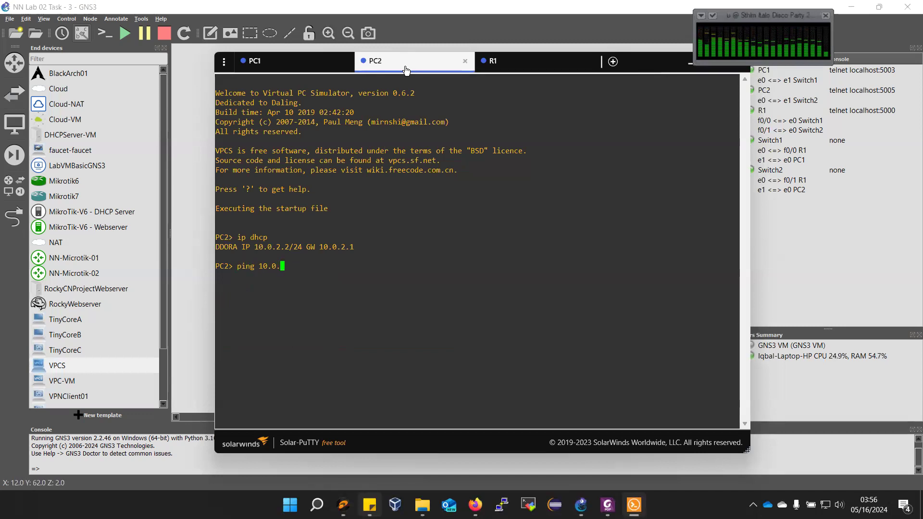
pyautogui.write('1.2')
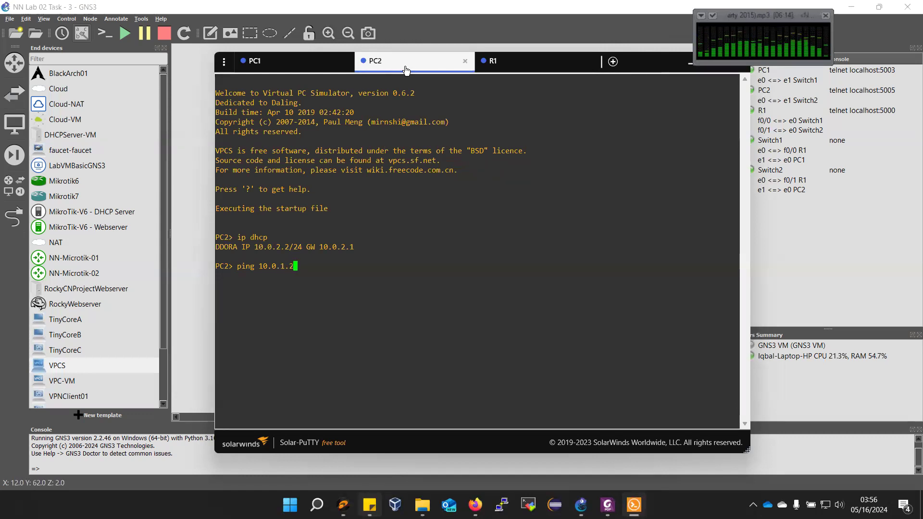
pyautogui.press('Return')
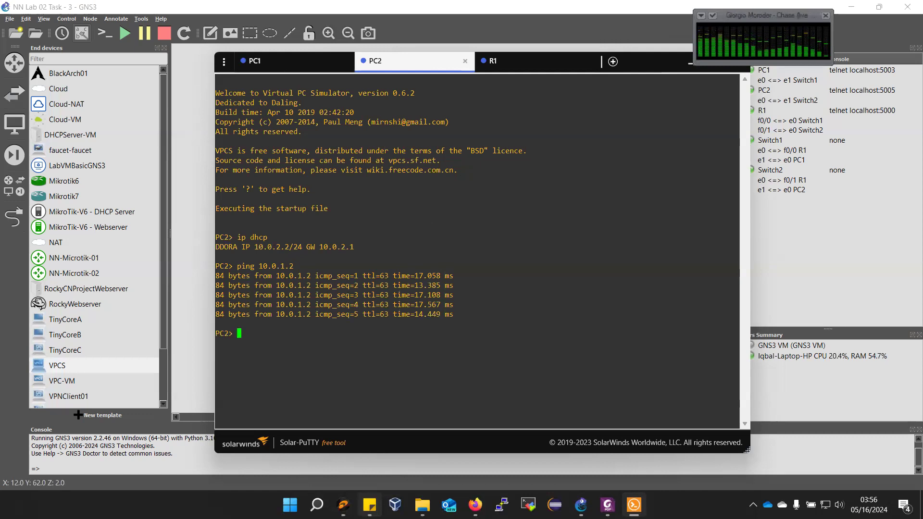
# - Switch to the lab manual in Foxit PhantomPDF, compare the pool names in its two ip dhcp pool commands, and return to PC2's console
pyautogui.click(608, 505)
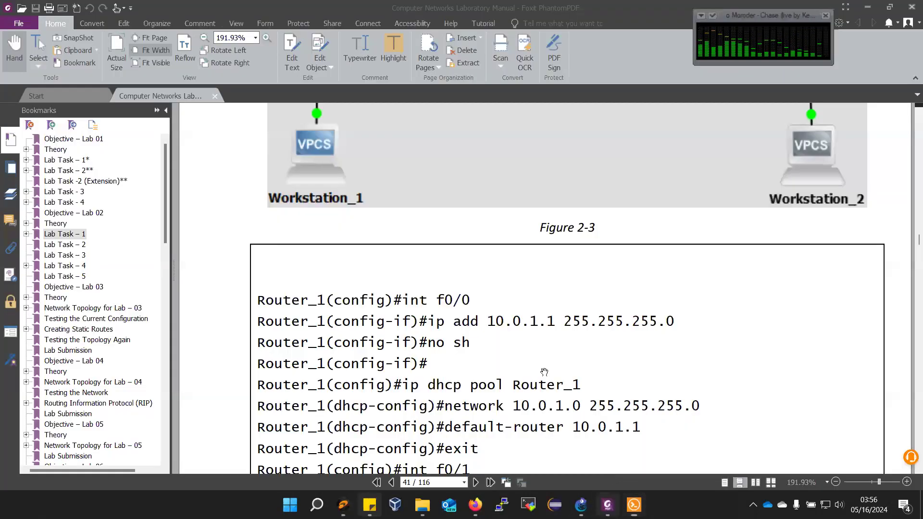
pyautogui.scroll(-3, 494, 299)
pyautogui.scroll(-3, 494, 299)
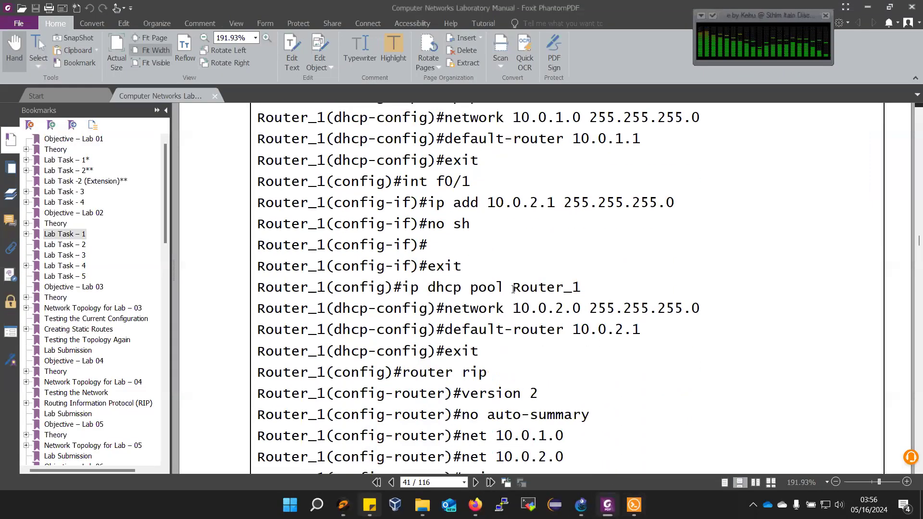
pyautogui.moveTo(545, 281); pyautogui.dragTo(368, 287)
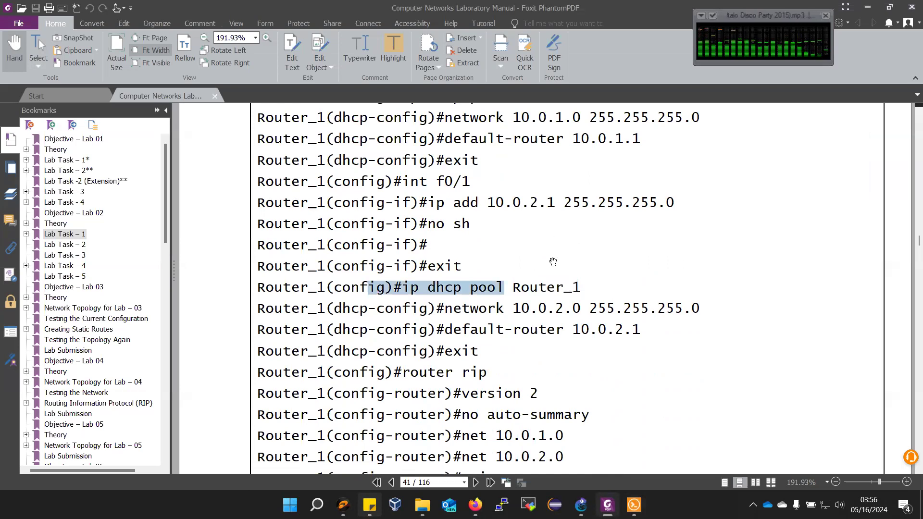
pyautogui.scroll(-1, 553, 299)
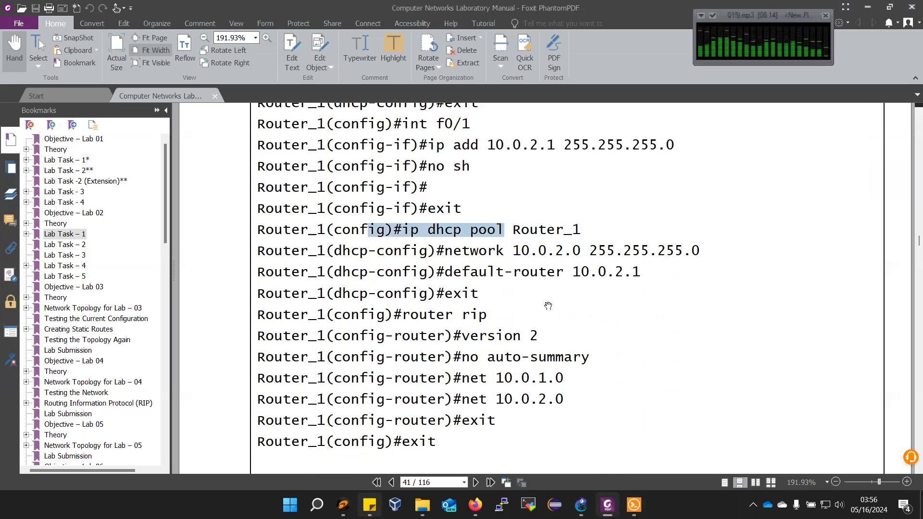
pyautogui.scroll(2, 548, 306)
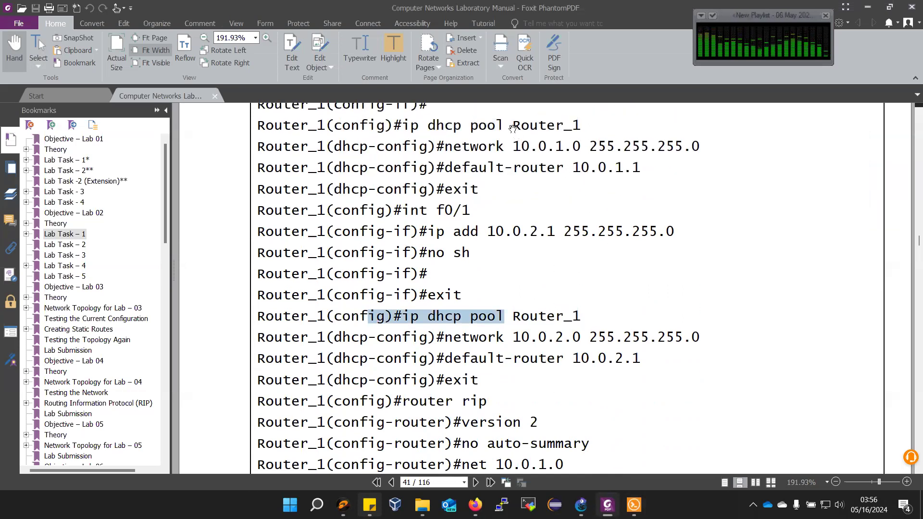
pyautogui.moveTo(513, 125); pyautogui.dragTo(586, 122)
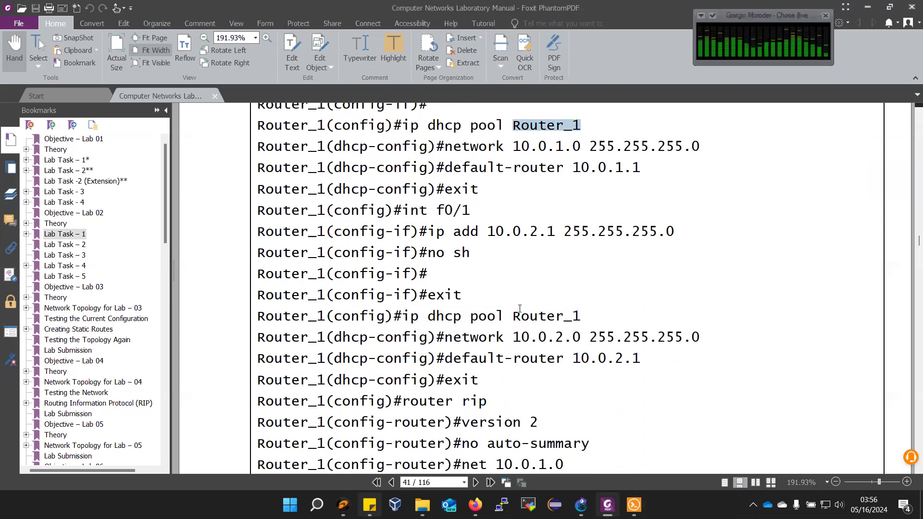
pyautogui.scroll(1, 531, 327)
pyautogui.click(510, 319)
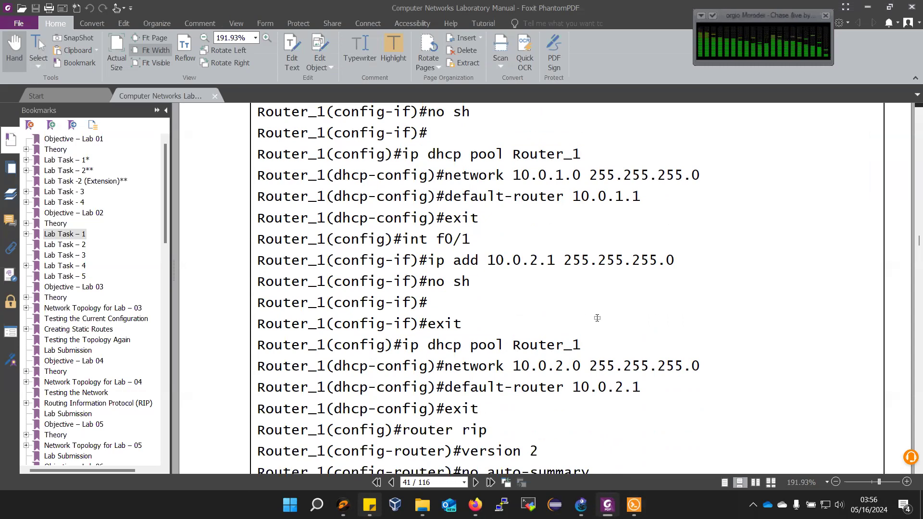
pyautogui.moveTo(513, 340); pyautogui.dragTo(581, 344)
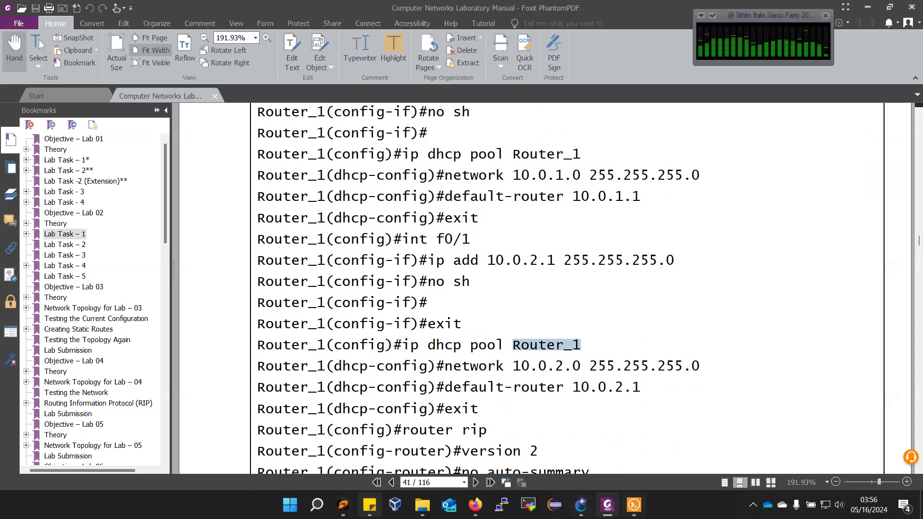
pyautogui.moveTo(634, 505)
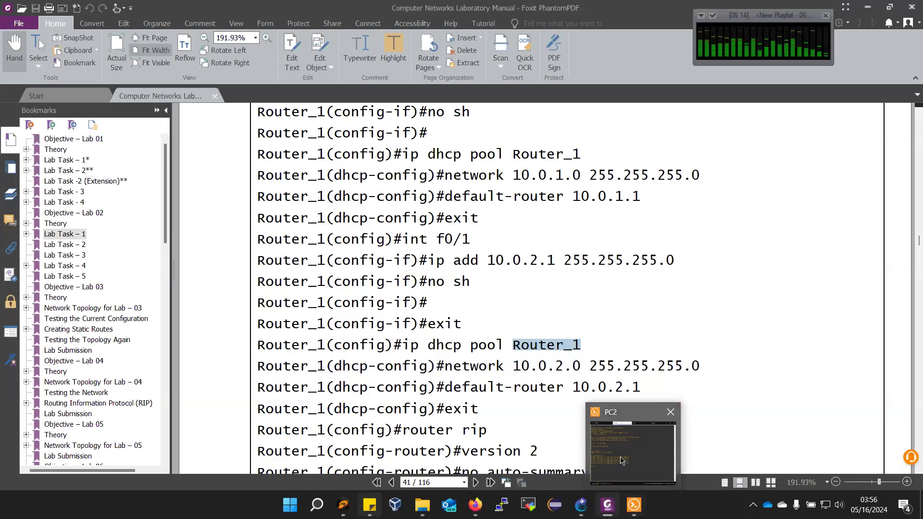
pyautogui.click(451, 354)
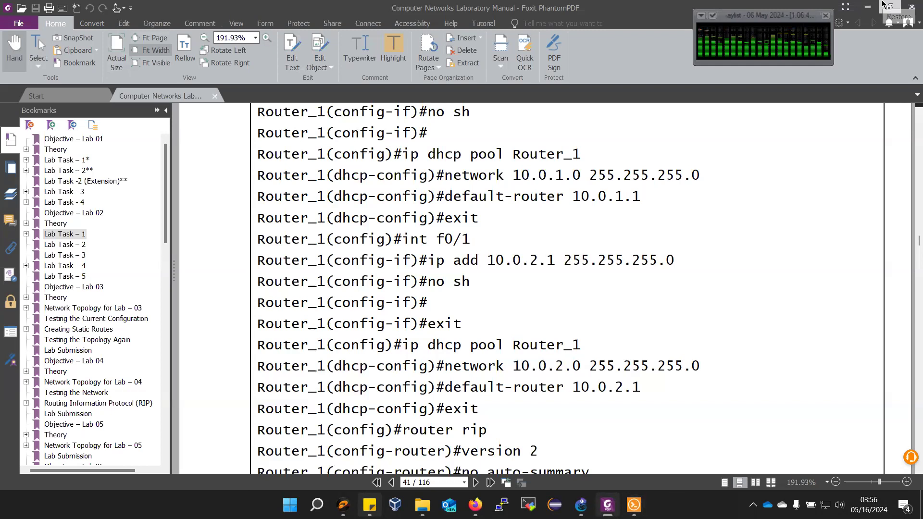
pyautogui.click(867, 6)
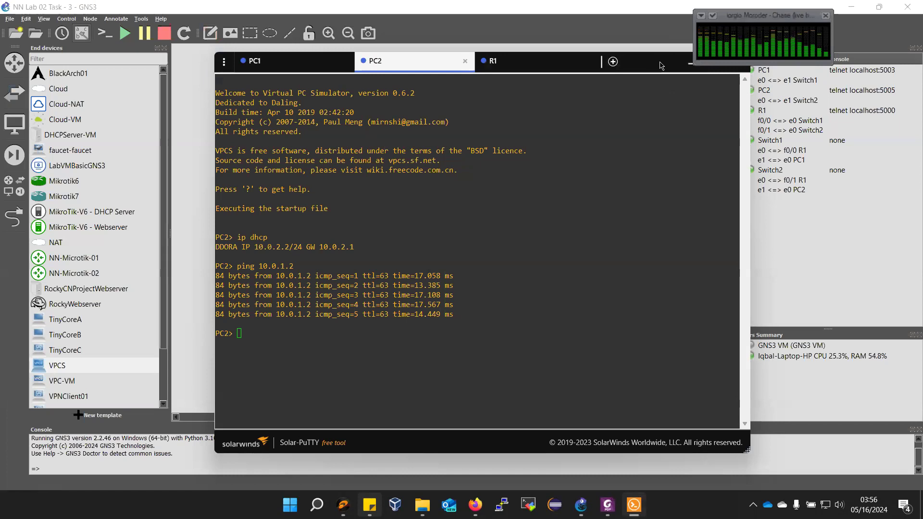
# - Switch from the Solar-PuTTY console to the GNS3 topology and stop all devices, confirming the stop
pyautogui.moveTo(660, 66); pyautogui.dragTo(695, 300)
pyautogui.click(164, 39)
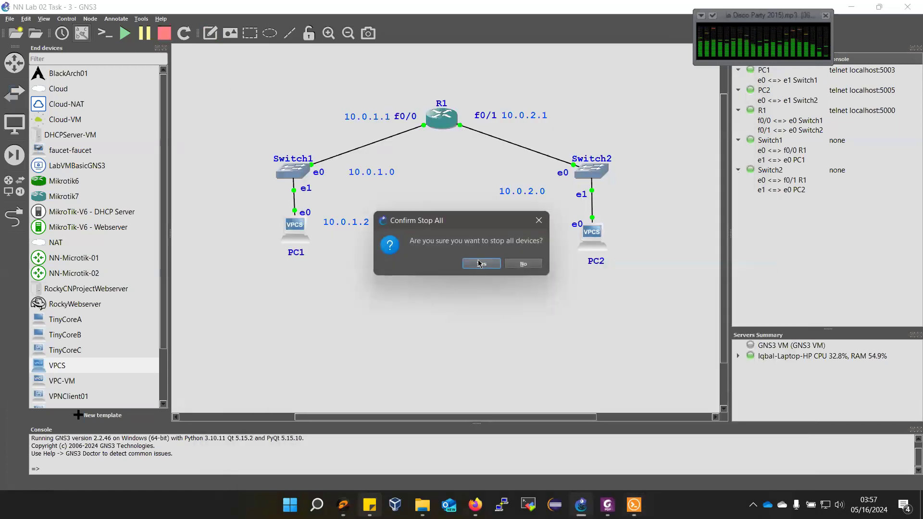
pyautogui.click(480, 264)
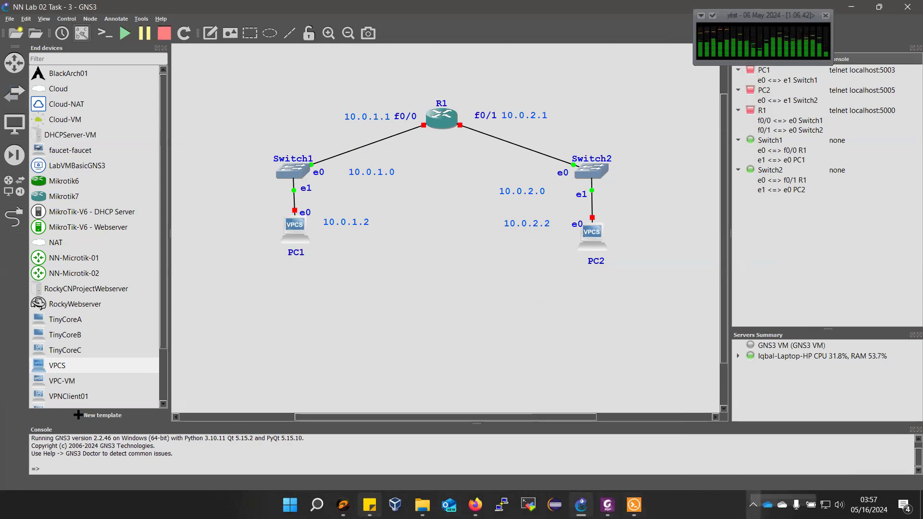
pyautogui.click(754, 505)
pyautogui.click(503, 345)
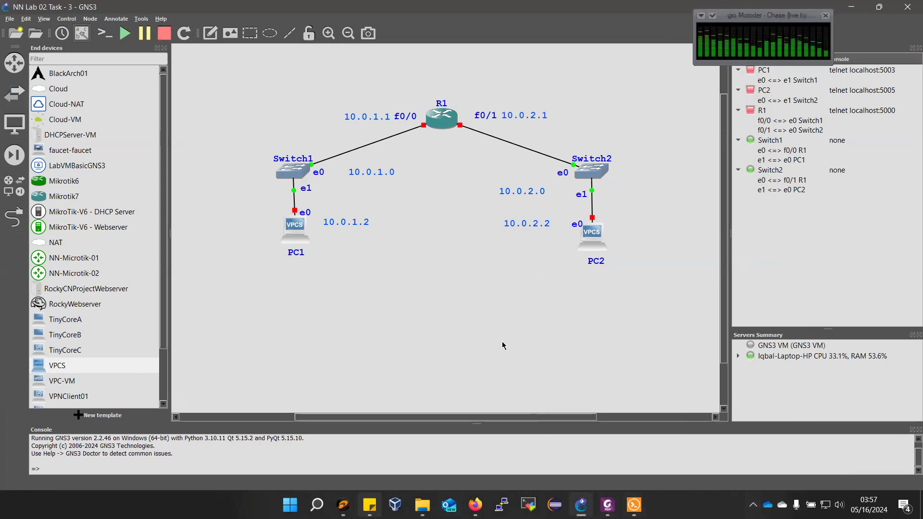
# - Switch to the lab manual in Foxit PhantomPDF and read Lab Task 4's VLSM scenario and the Figure 2-5 topology
pyautogui.click(607, 505)
pyautogui.scroll(-6, 464, 319)
pyautogui.scroll(-10, 464, 318)
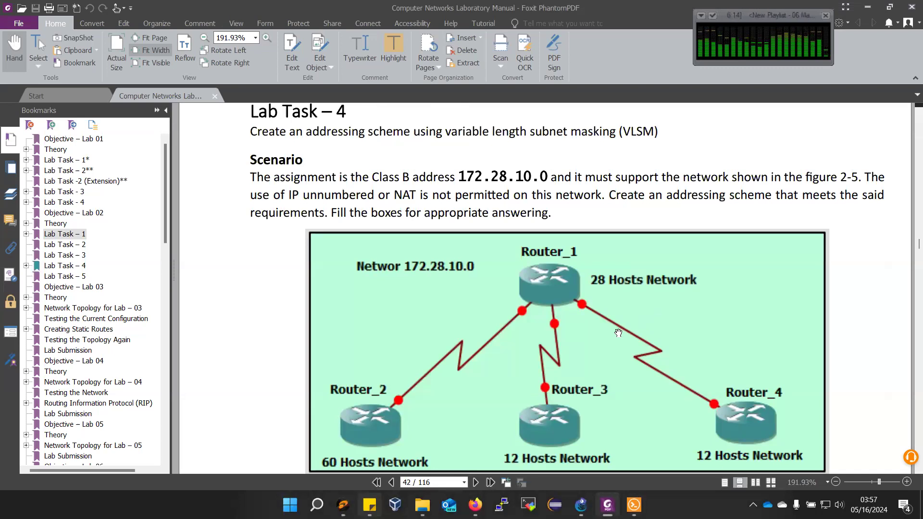
pyautogui.scroll(-5, 544, 313)
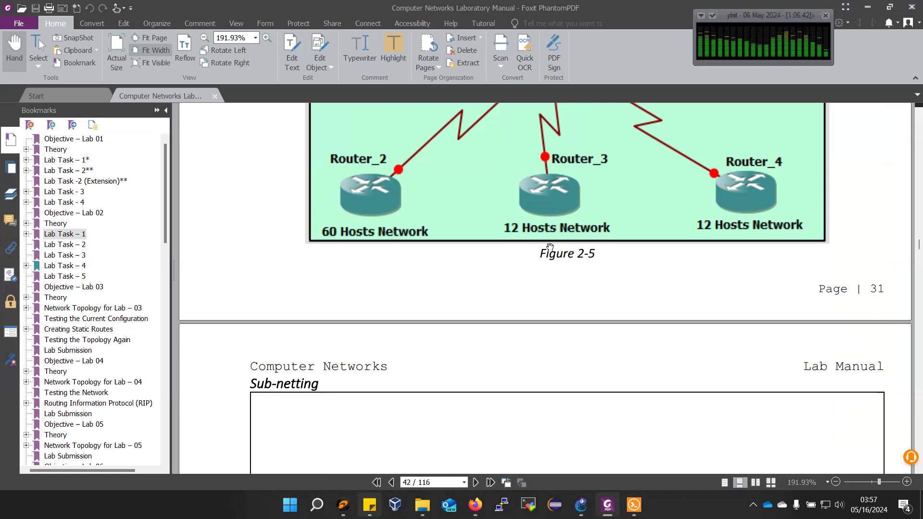
pyautogui.scroll(3, 721, 250)
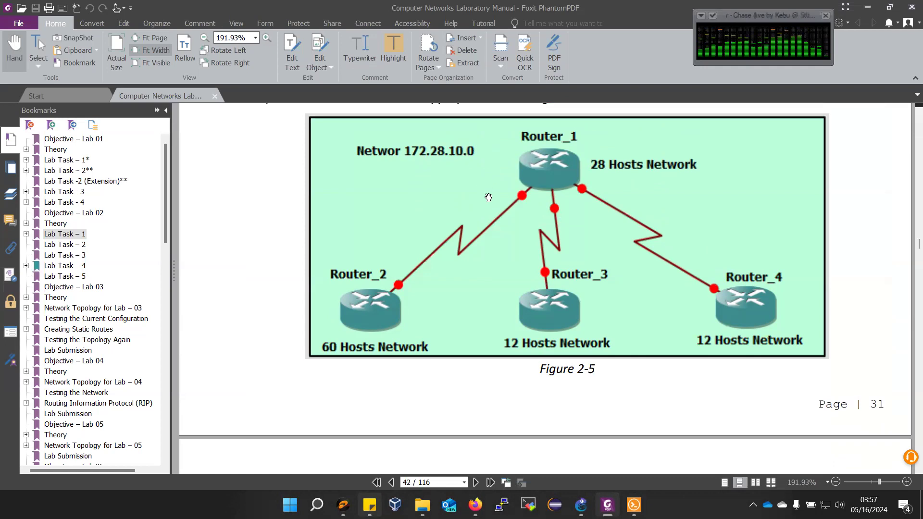
# - Review Lab Task 4's serial and Ethernet answer boxes and the Lab Task 5 instruction, comparing them with the Figure 2-5 topology
pyautogui.scroll(-15, 481, 221)
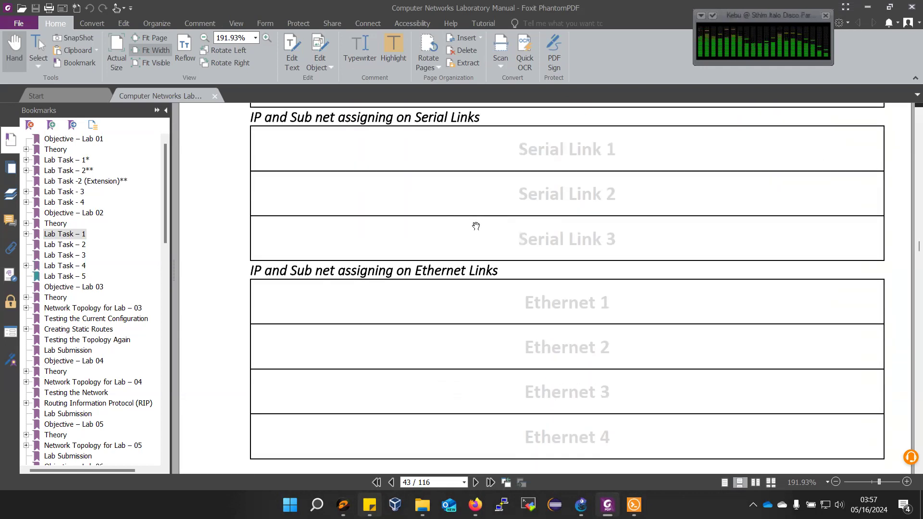
pyautogui.scroll(-9, 478, 226)
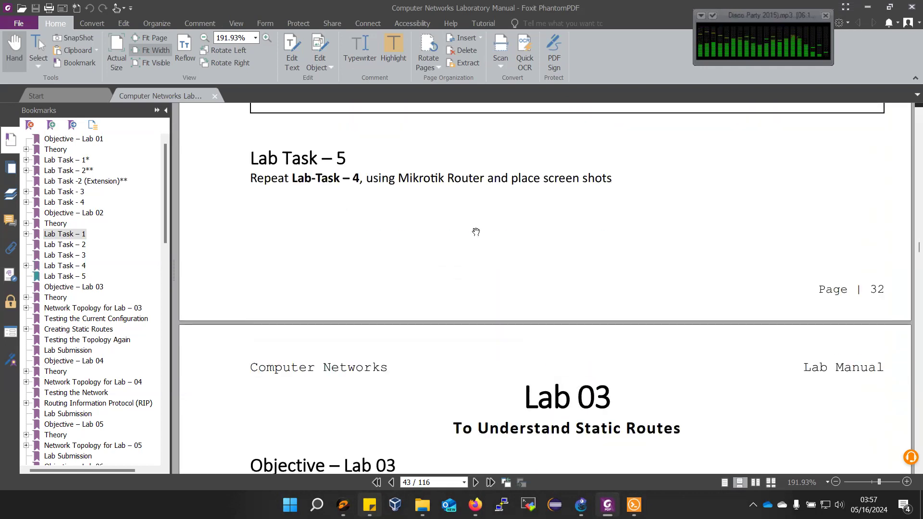
pyautogui.scroll(1, 476, 232)
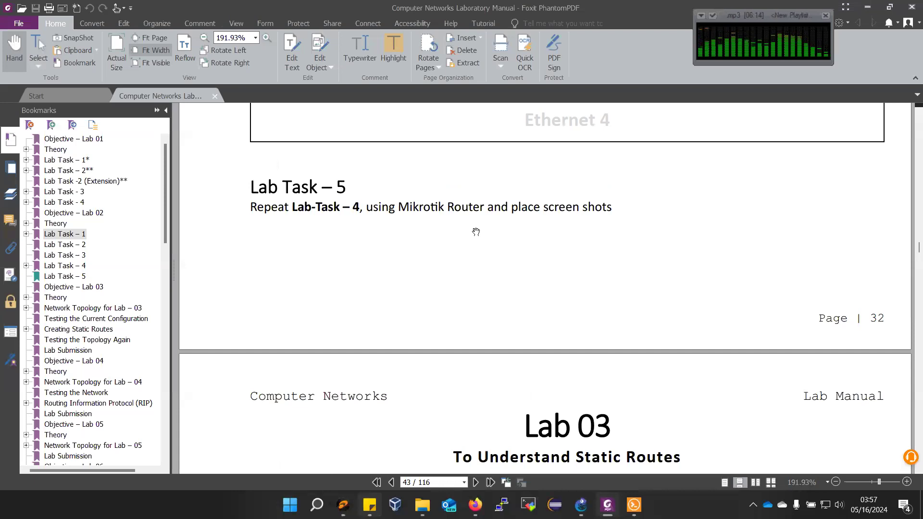
pyautogui.scroll(15, 476, 233)
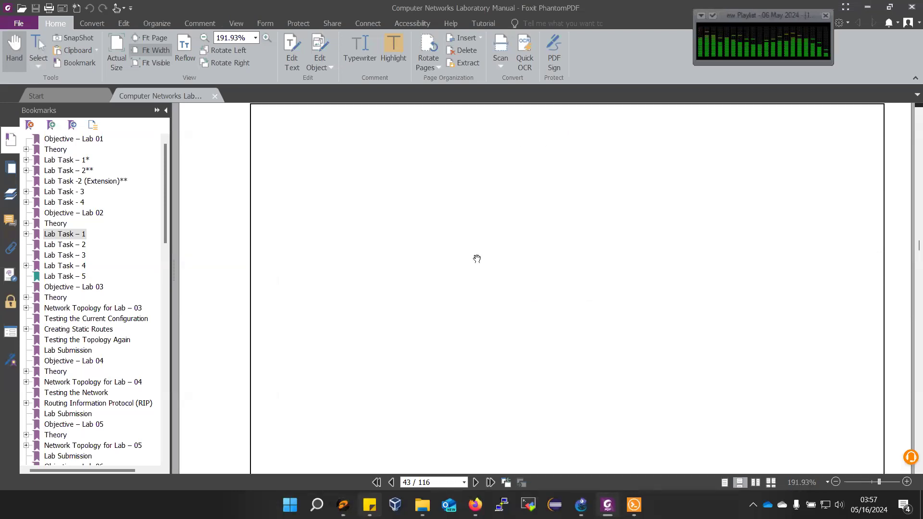
pyautogui.scroll(15, 477, 259)
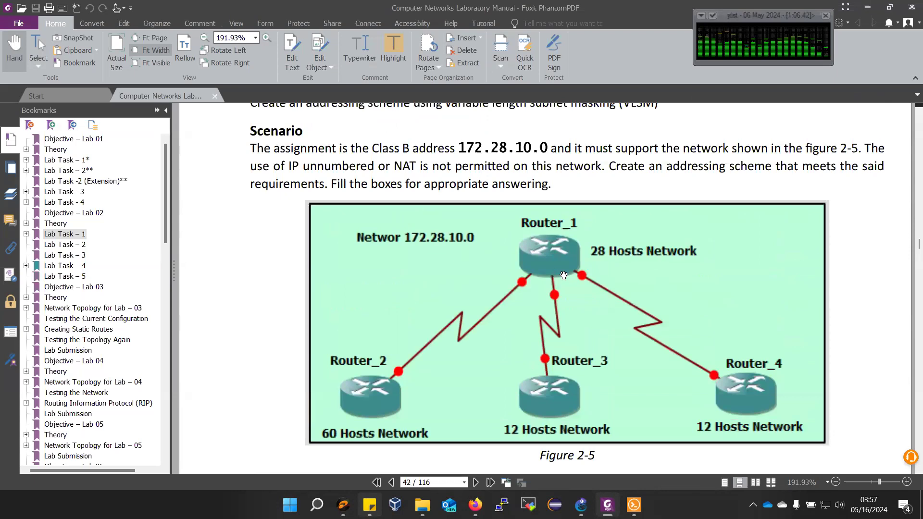
pyautogui.scroll(-20, 564, 275)
pyautogui.scroll(-8, 478, 313)
pyautogui.scroll(9, 333, 294)
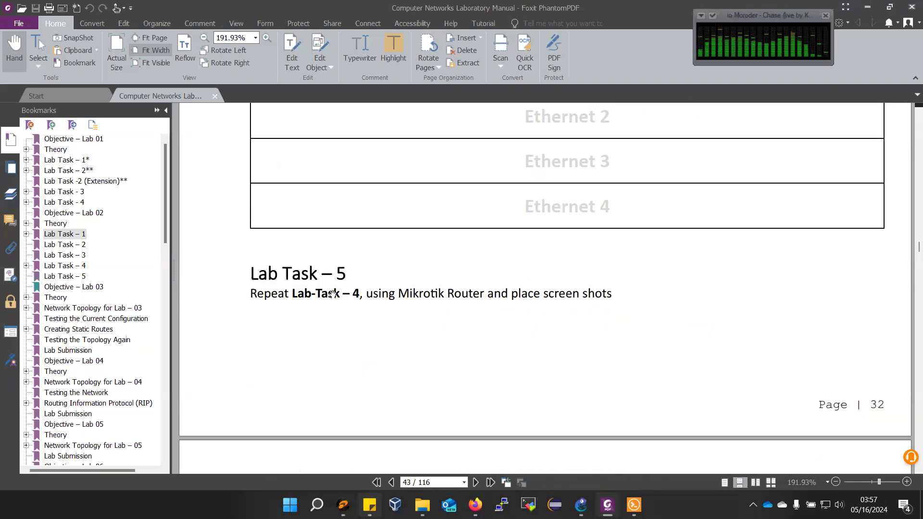
pyautogui.scroll(20, 413, 298)
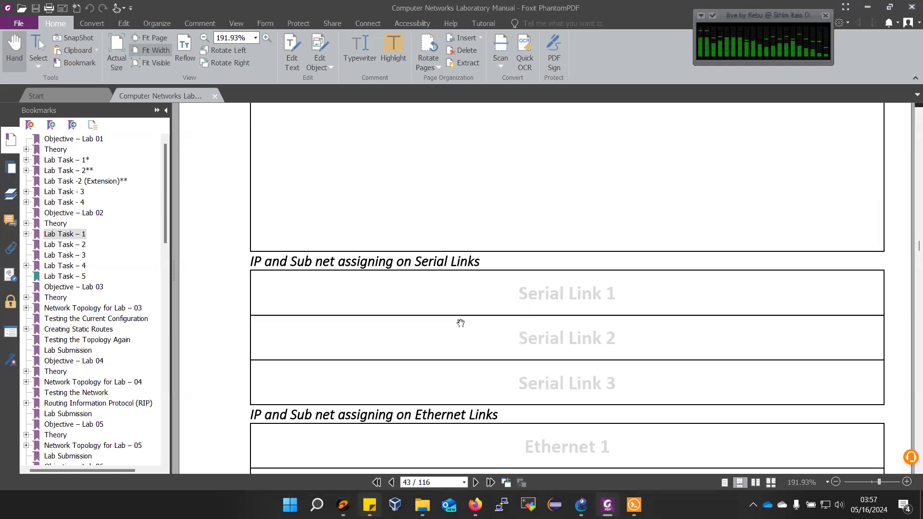
pyautogui.scroll(1, 527, 294)
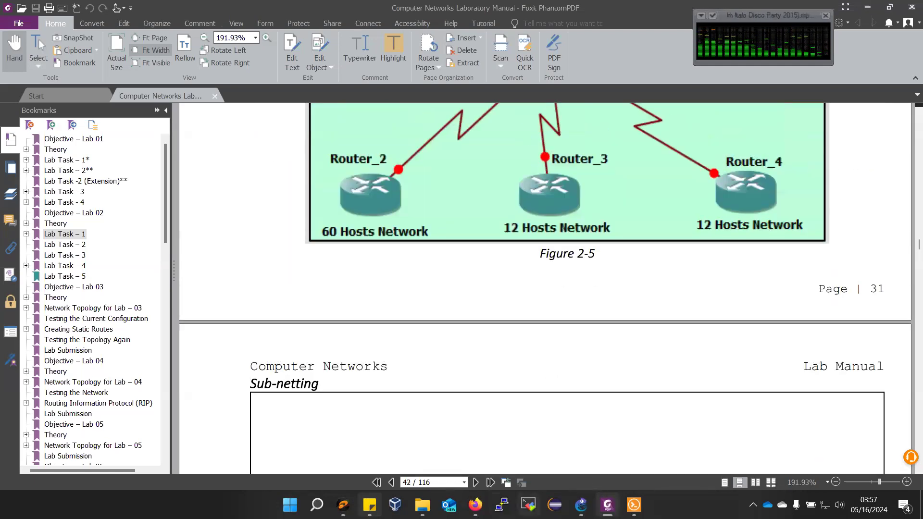
# - Return to GNS3 and look through the router templates and the full device list for available routers
pyautogui.hotkey('alt', 'Tab')
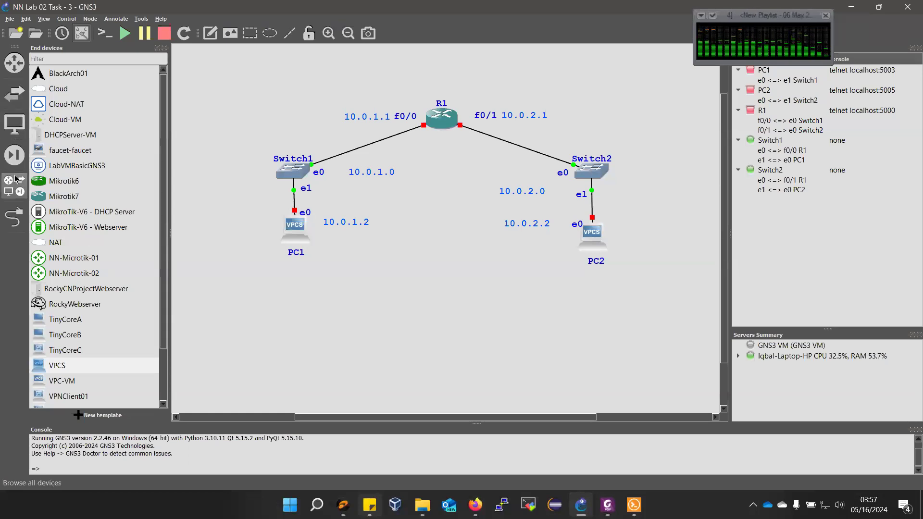
pyautogui.click(19, 65)
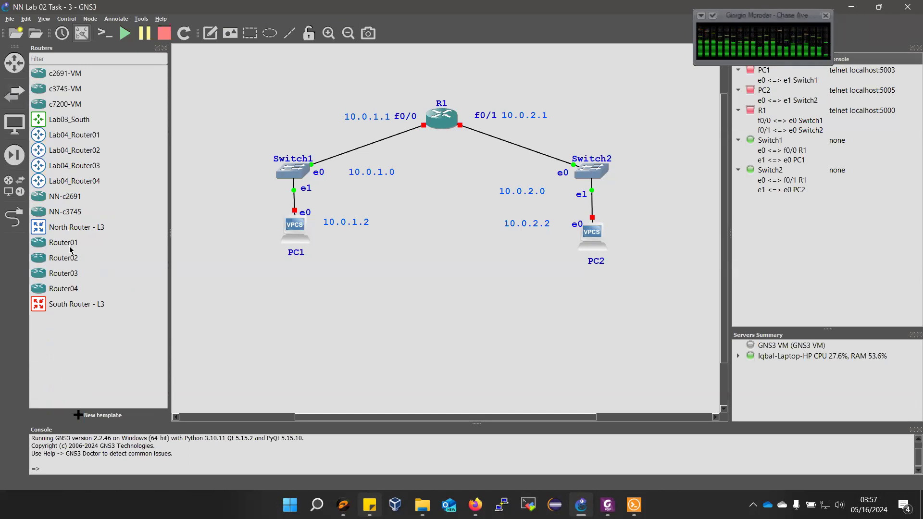
pyautogui.click(21, 190)
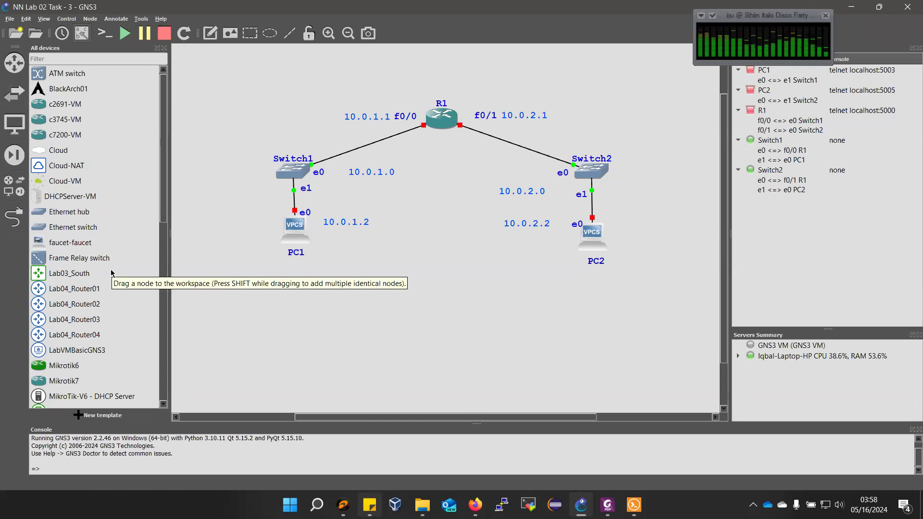
pyautogui.scroll(-4, 111, 273)
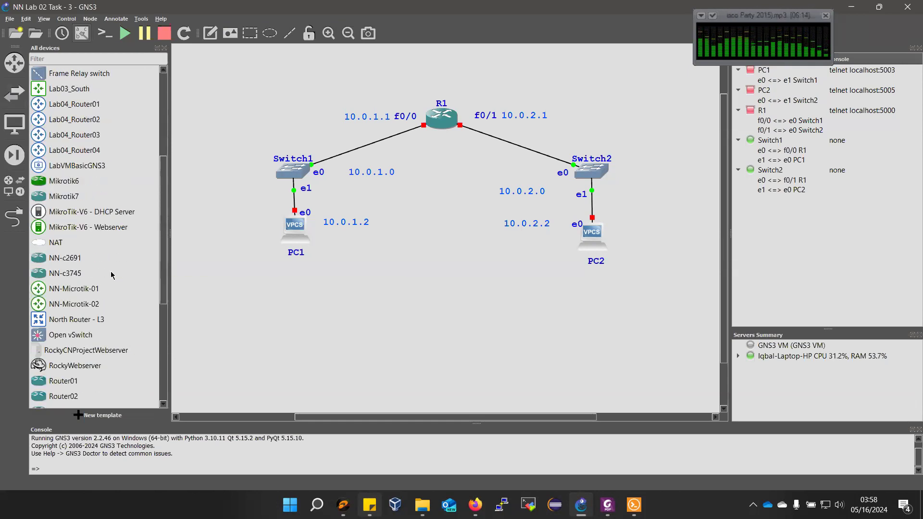
pyautogui.scroll(-4, 111, 275)
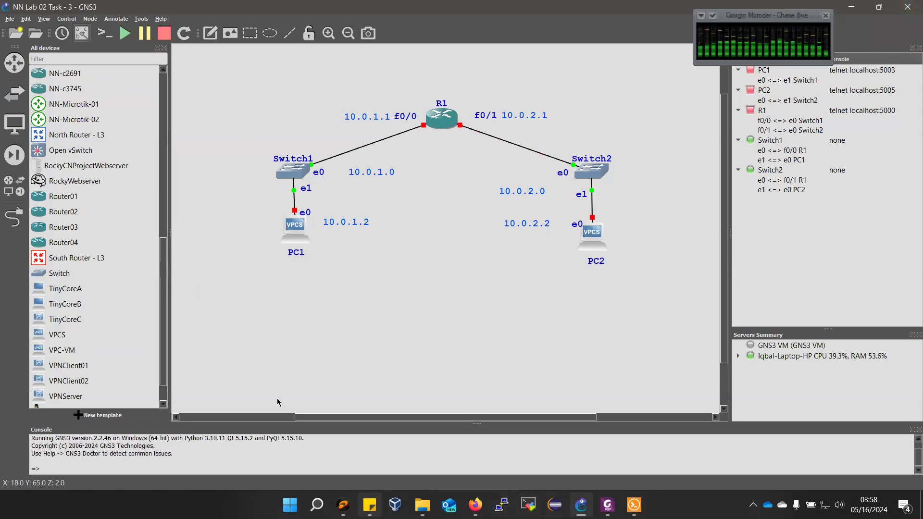
pyautogui.hotkey('alt', 'Tab')
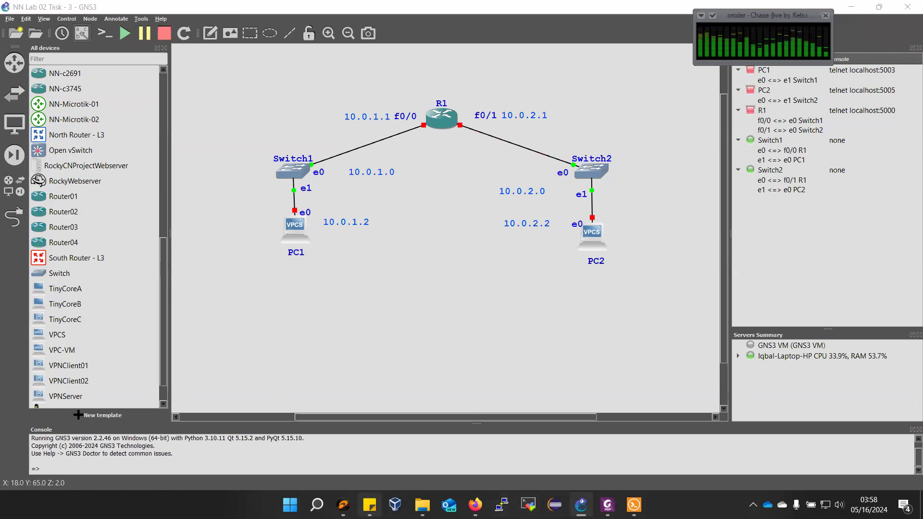